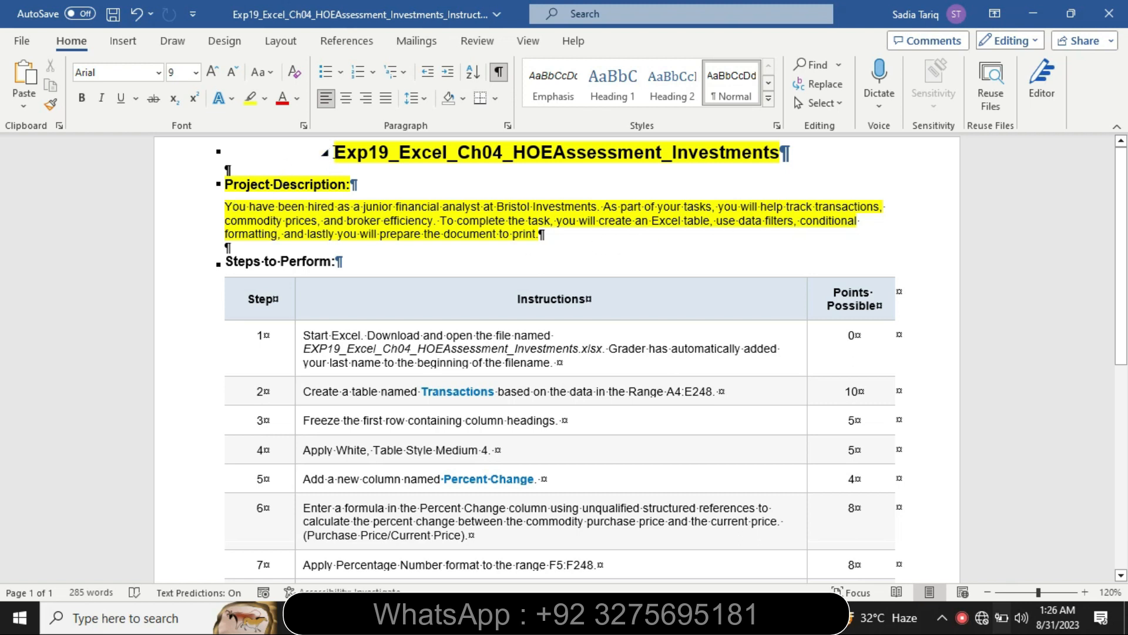
- Remove the yellow highlight from the document title, the project description and the text down to the "Steps to Perform" heading
{"action": "left_click_drag", "start_coordinate": [353, 154], "coordinate": [660, 259]}
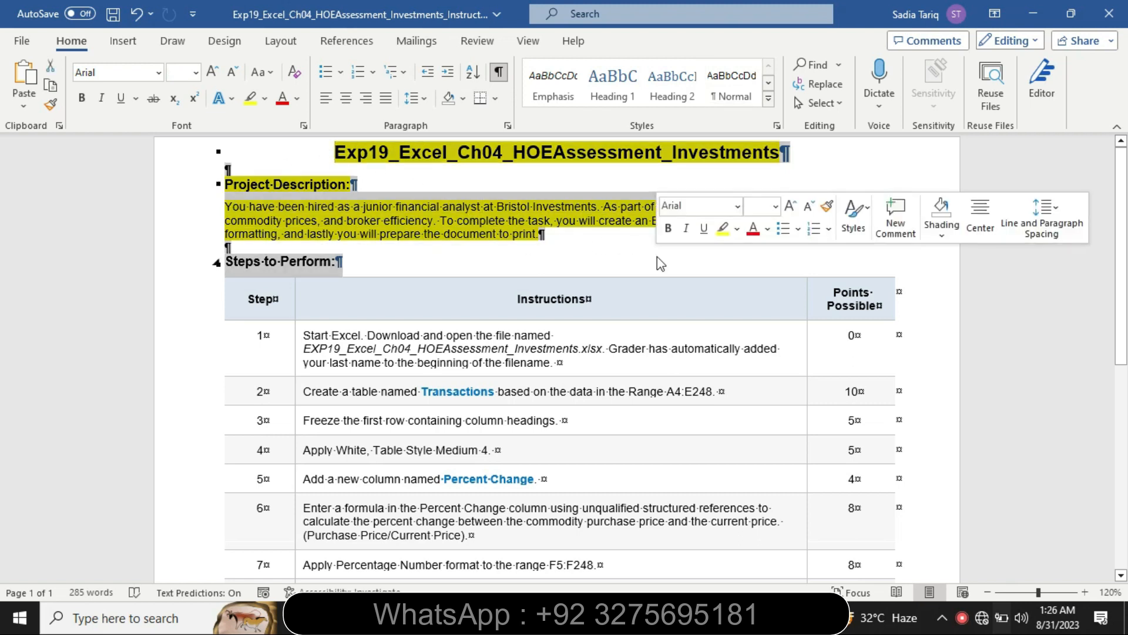
{"action": "left_click", "coordinate": [739, 230]}
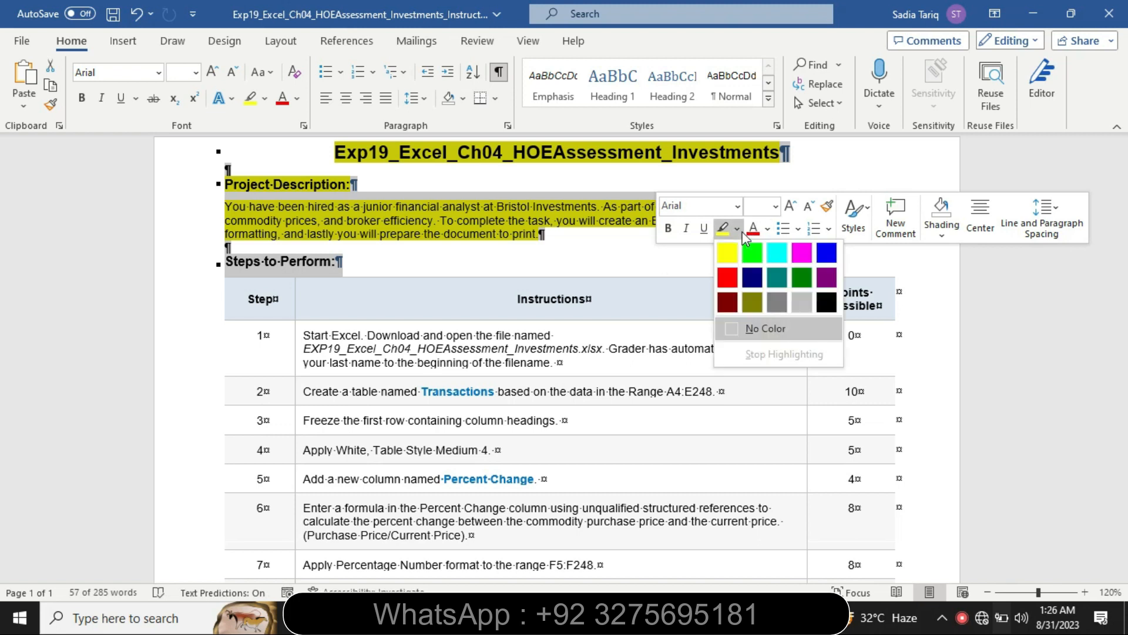
{"action": "left_click", "coordinate": [764, 328]}
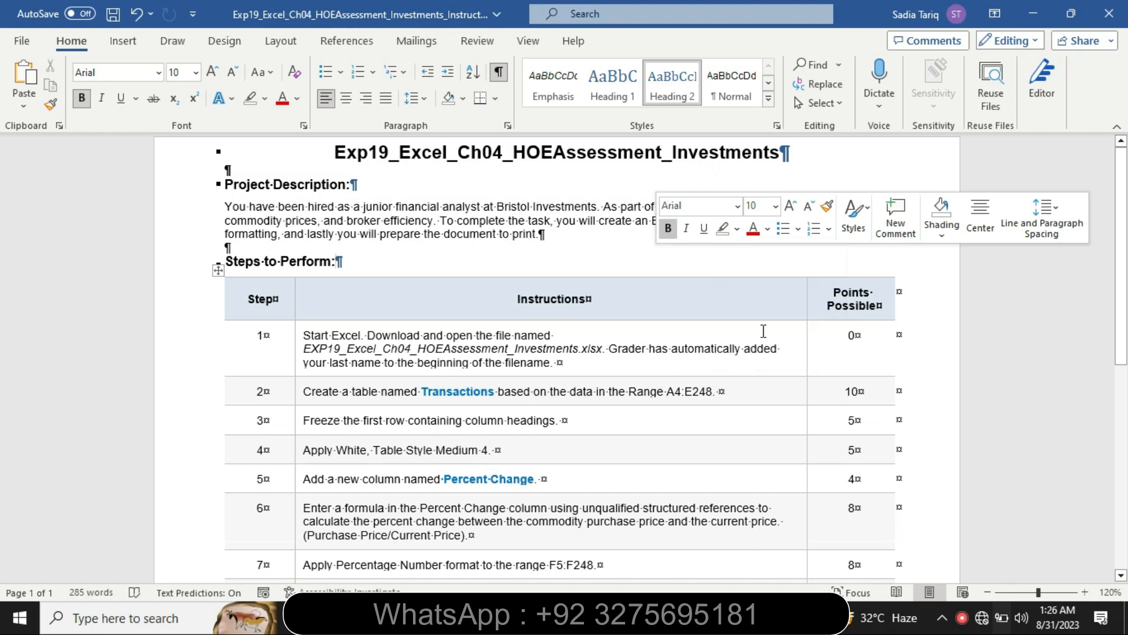
- Enlarge the step 1 instruction text to 16 pt and highlight it in yellow
{"action": "left_click", "coordinate": [298, 369]}
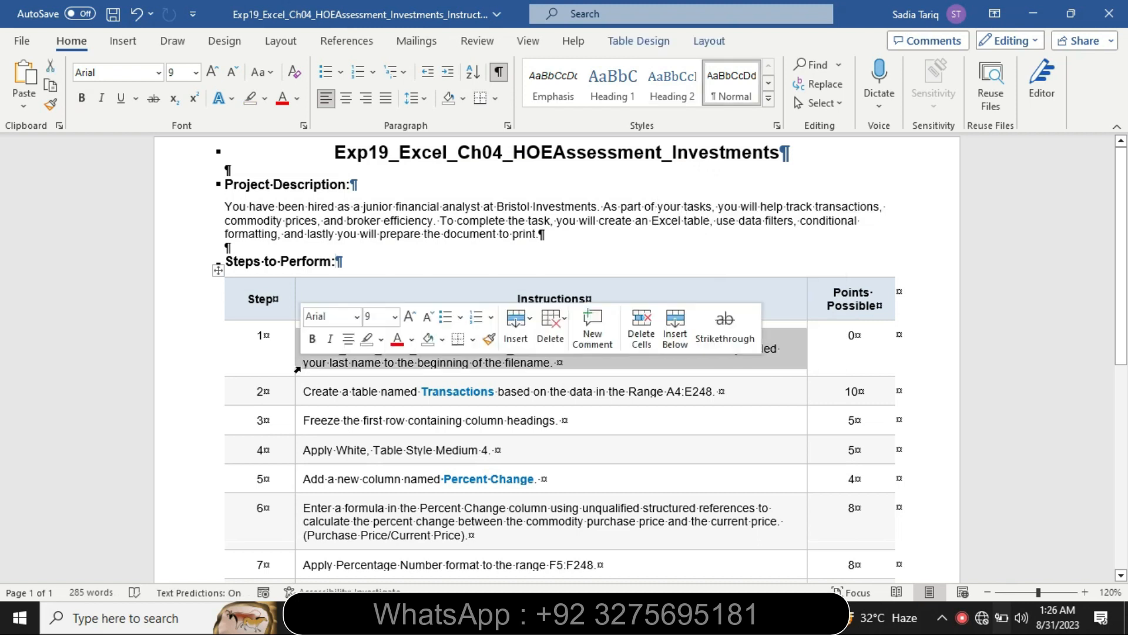
{"action": "left_click", "coordinate": [395, 317]}
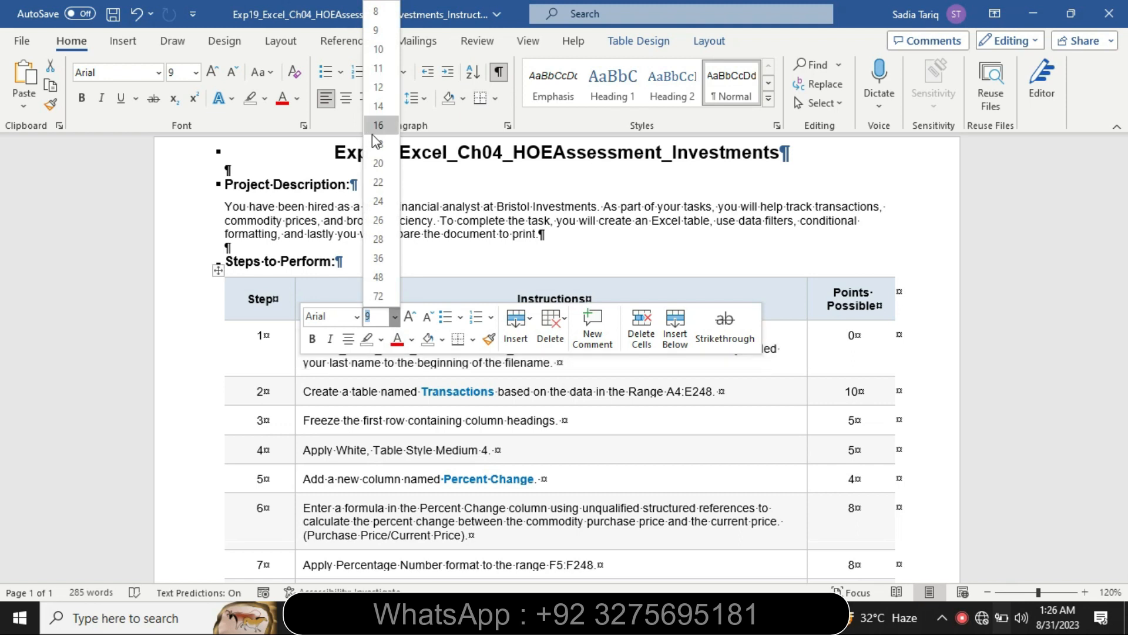
{"action": "left_click", "coordinate": [379, 127]}
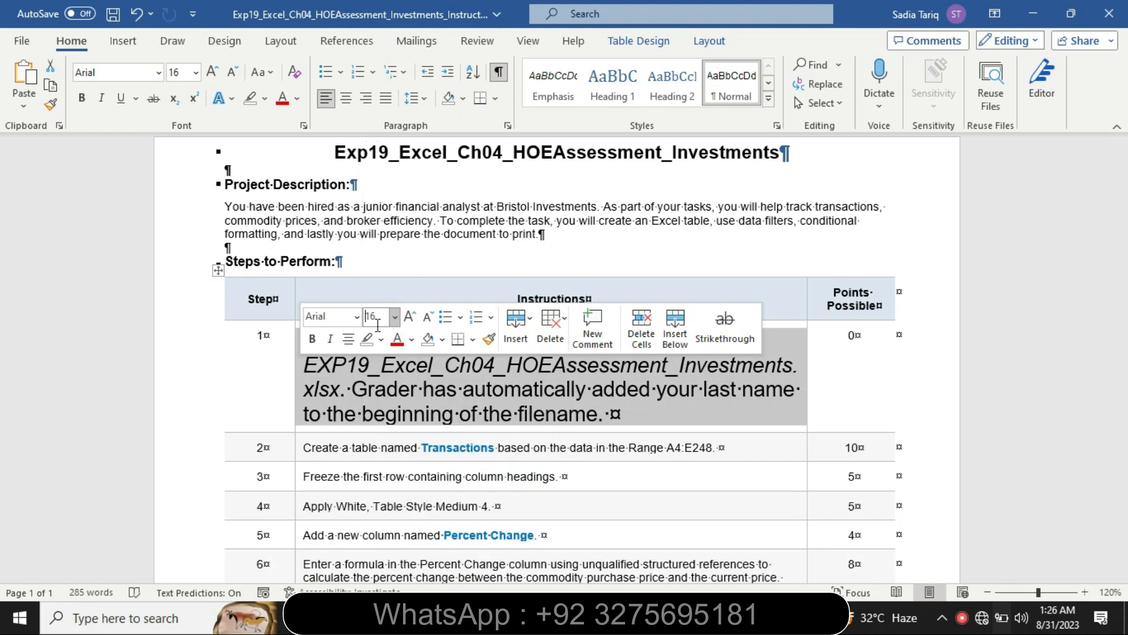
{"action": "left_click", "coordinate": [381, 339]}
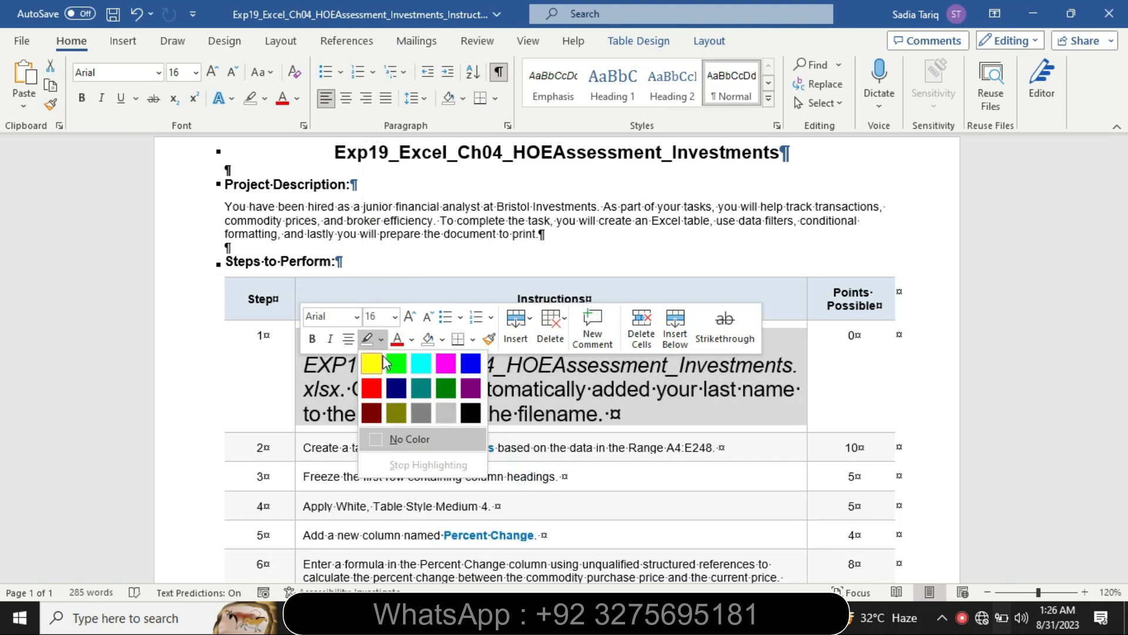
{"action": "left_click", "coordinate": [379, 354]}
{"action": "left_click", "coordinate": [393, 398]}
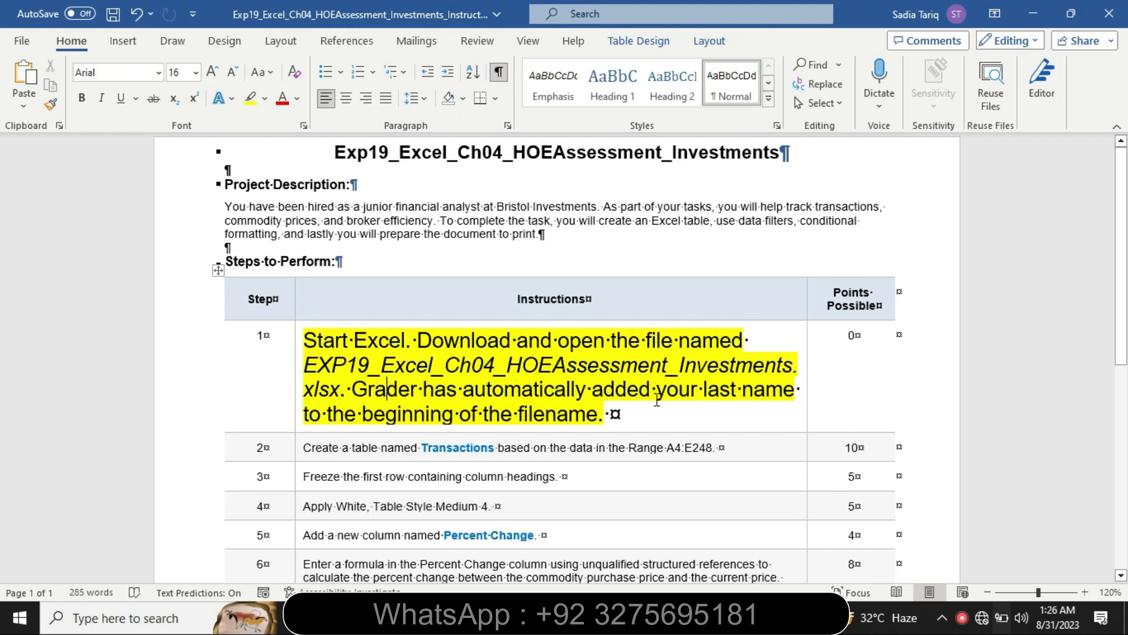
- Set the font size of the step 1 instruction text to 9 pt and deselect it
{"action": "left_click", "coordinate": [298, 414]}
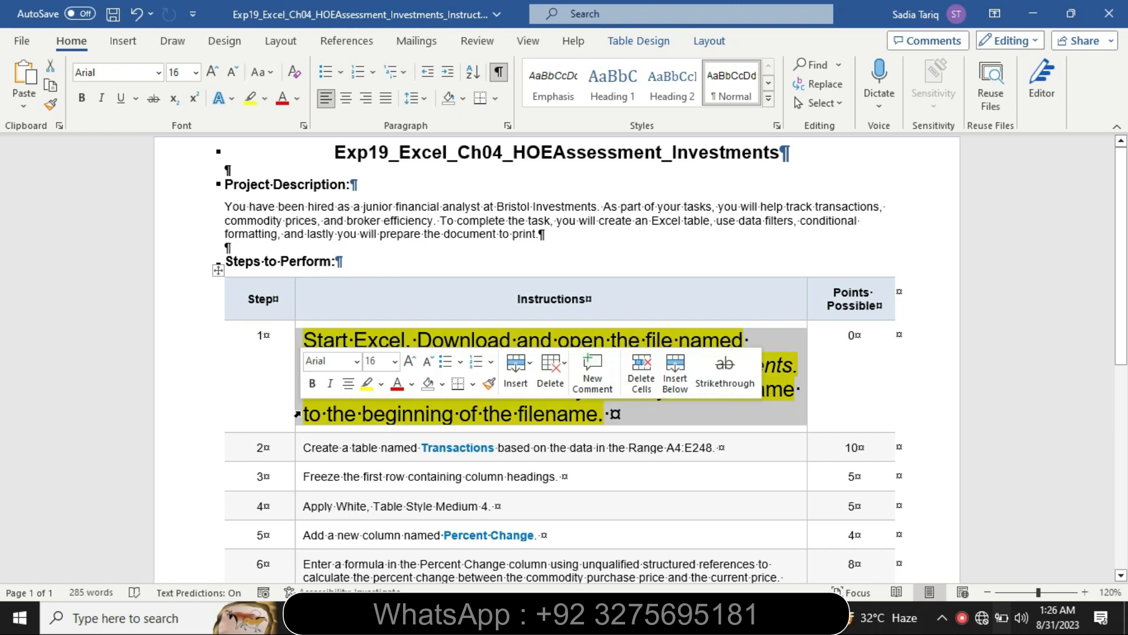
{"action": "left_click", "coordinate": [395, 362]}
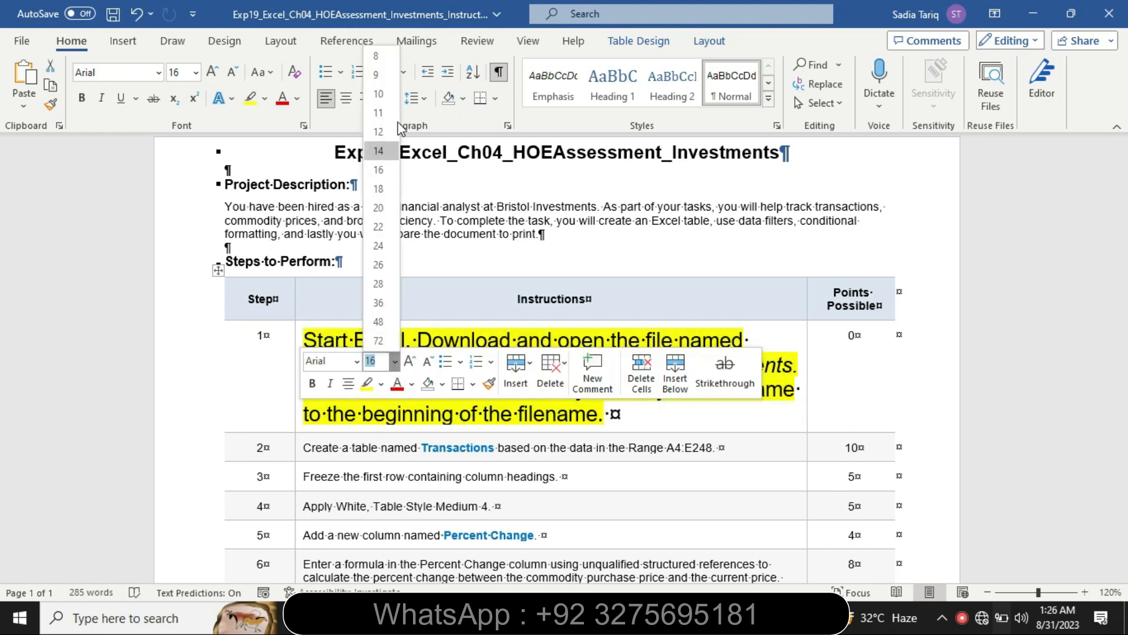
{"action": "left_click", "coordinate": [383, 76]}
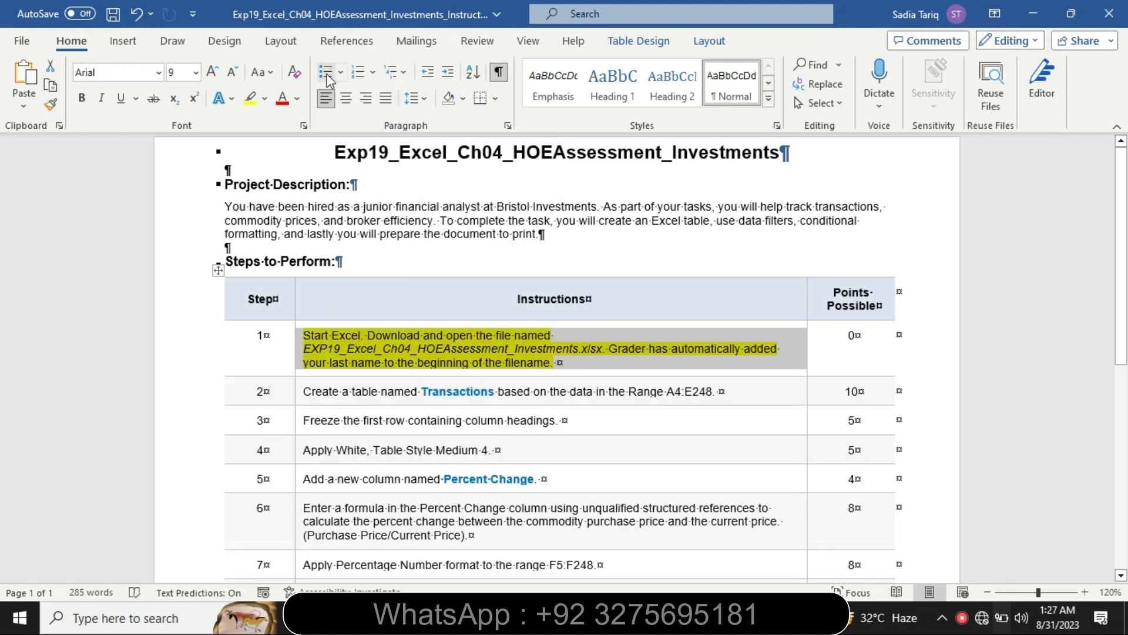
{"action": "left_click", "coordinate": [402, 240]}
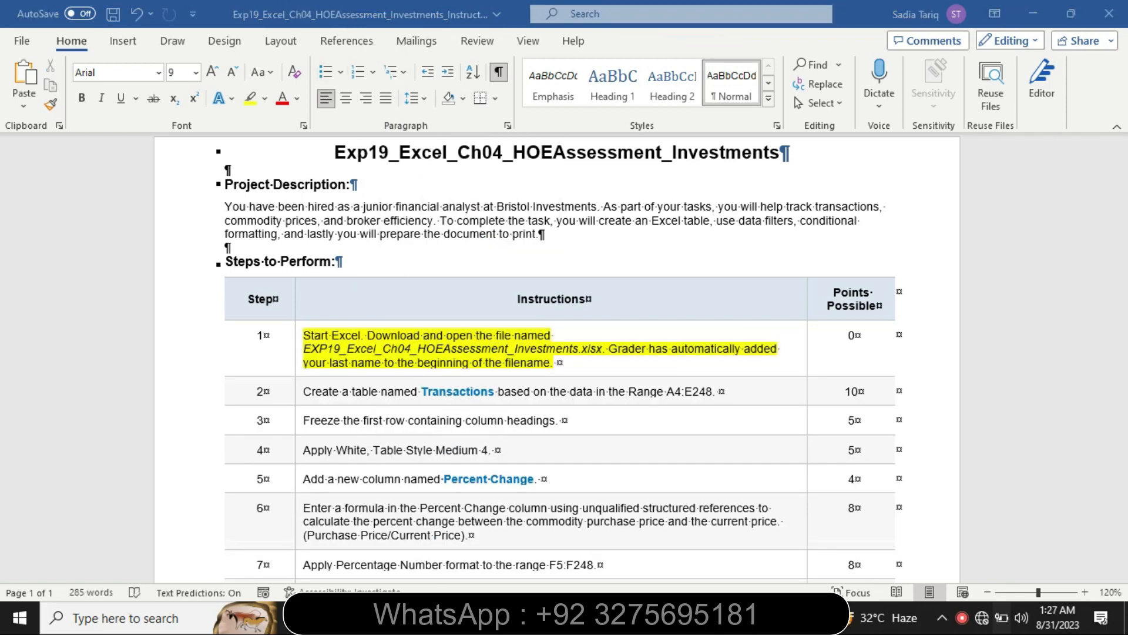
- Switch to the Excel workbook to look over the Bristol Investments data, and return to the Word instructions
{"action": "key", "text": "alt+Tab"}
{"action": "left_click_drag", "start_coordinate": [1120, 201], "coordinate": [1068, 176]}
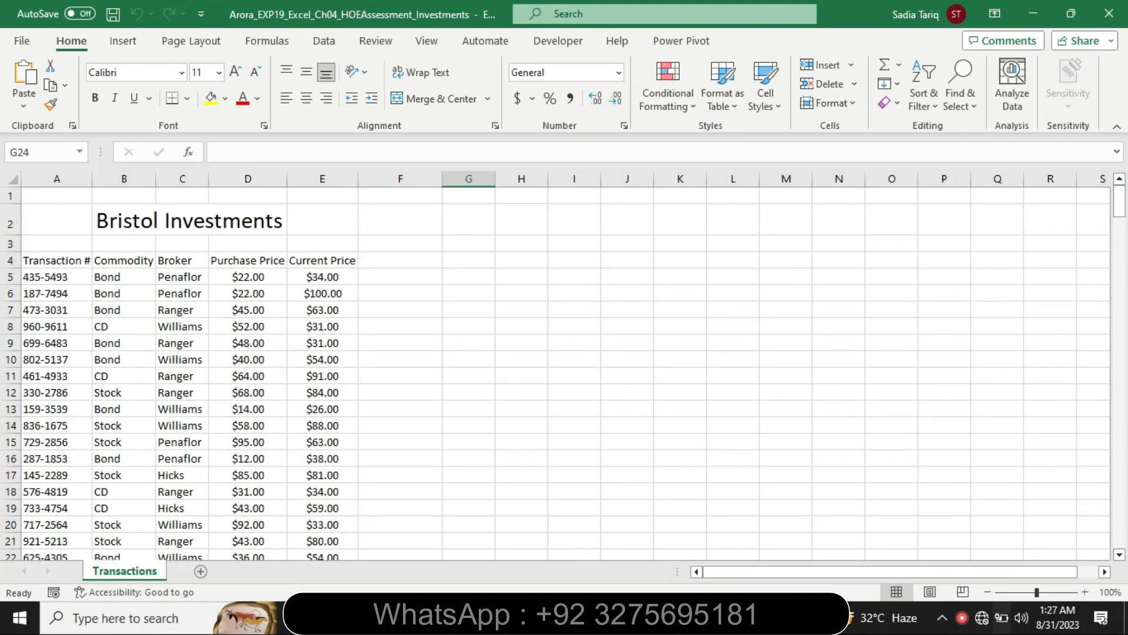
{"action": "key", "text": "alt+Tab"}
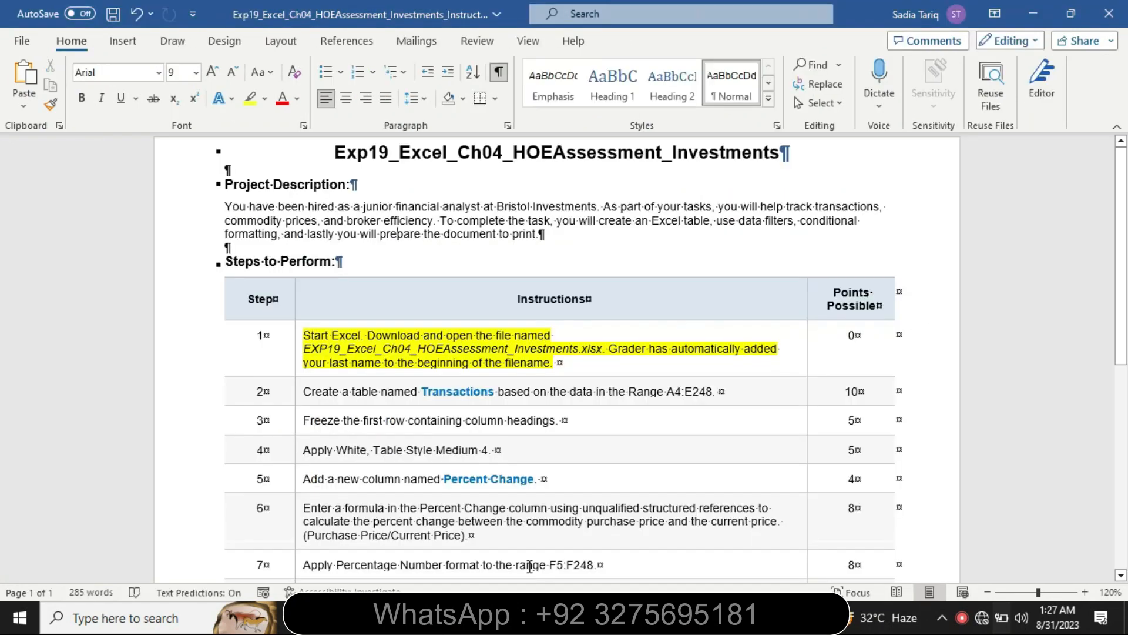
- Remove the yellow highlight from the step 1 instruction text
{"action": "left_click", "coordinate": [294, 370]}
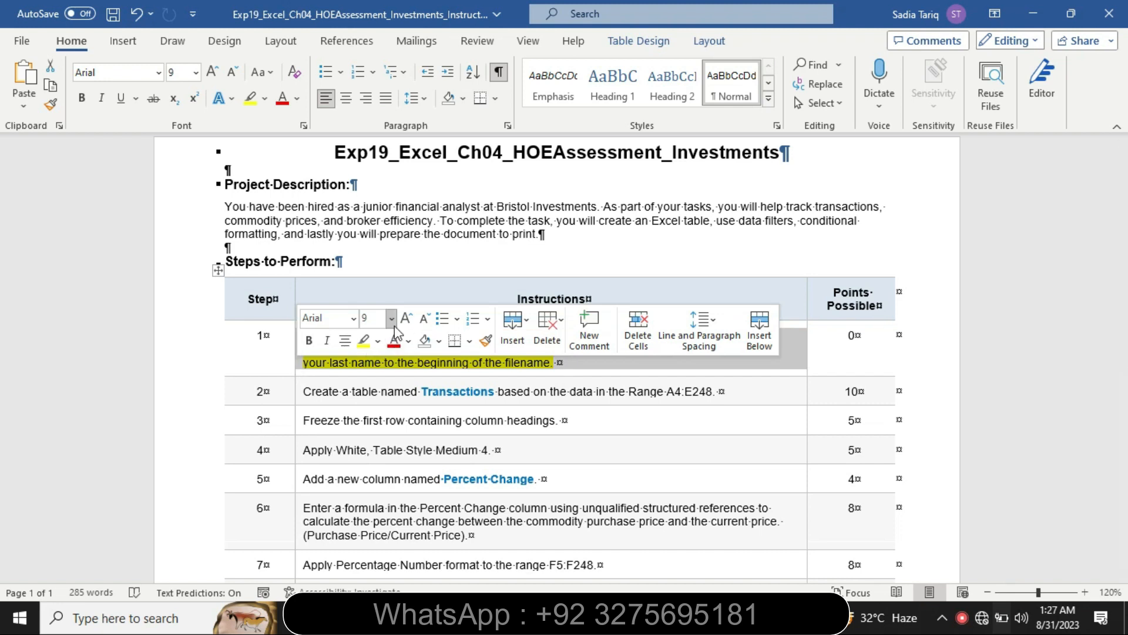
{"action": "left_click", "coordinate": [378, 341]}
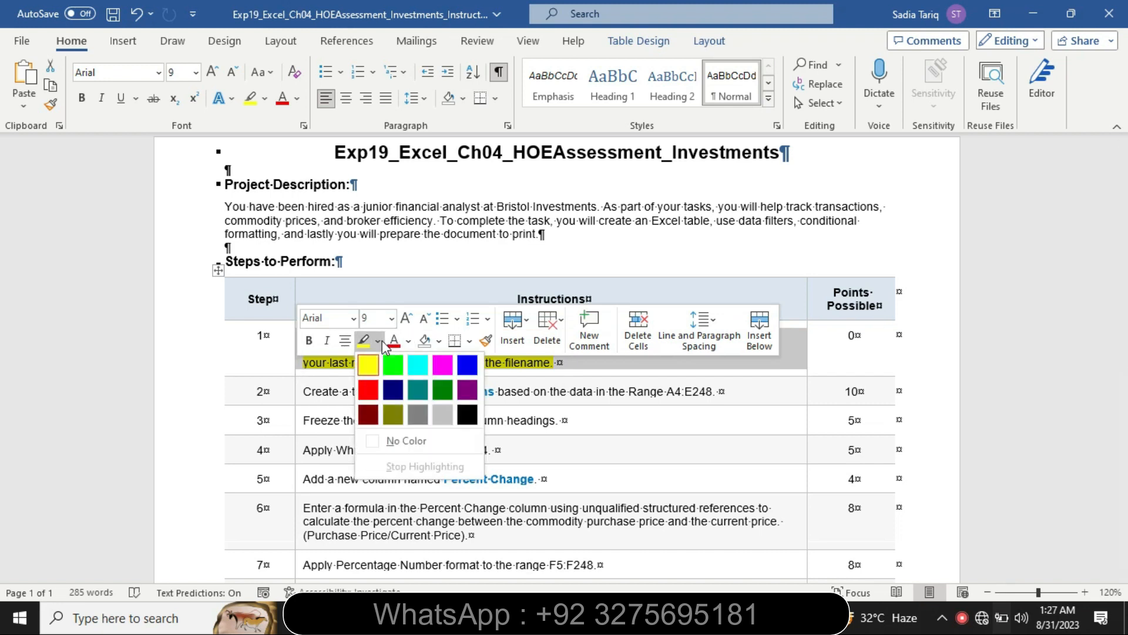
{"action": "left_click", "coordinate": [410, 444]}
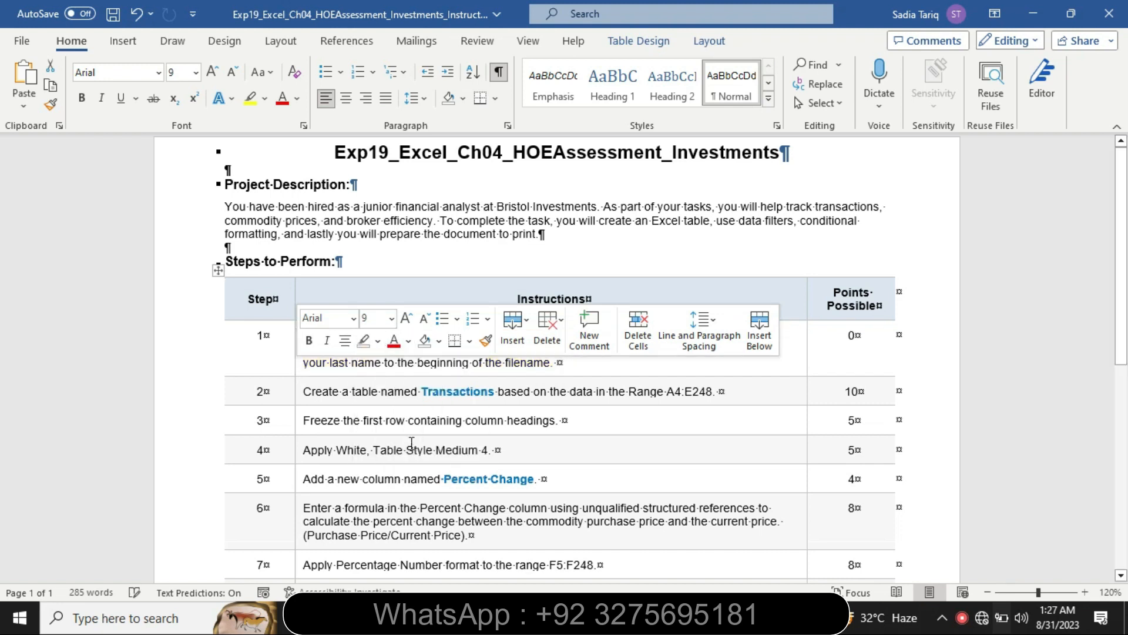
- Enlarge the step 2 instruction text to 18 pt and highlight it in yellow
{"action": "left_click", "coordinate": [293, 396]}
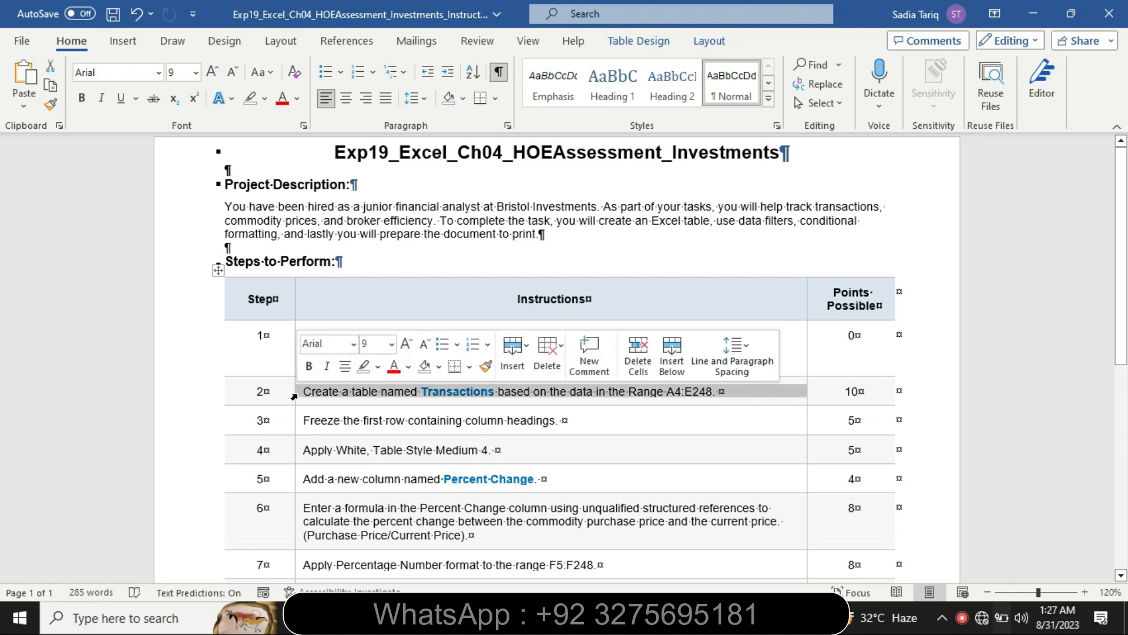
{"action": "left_click", "coordinate": [391, 343]}
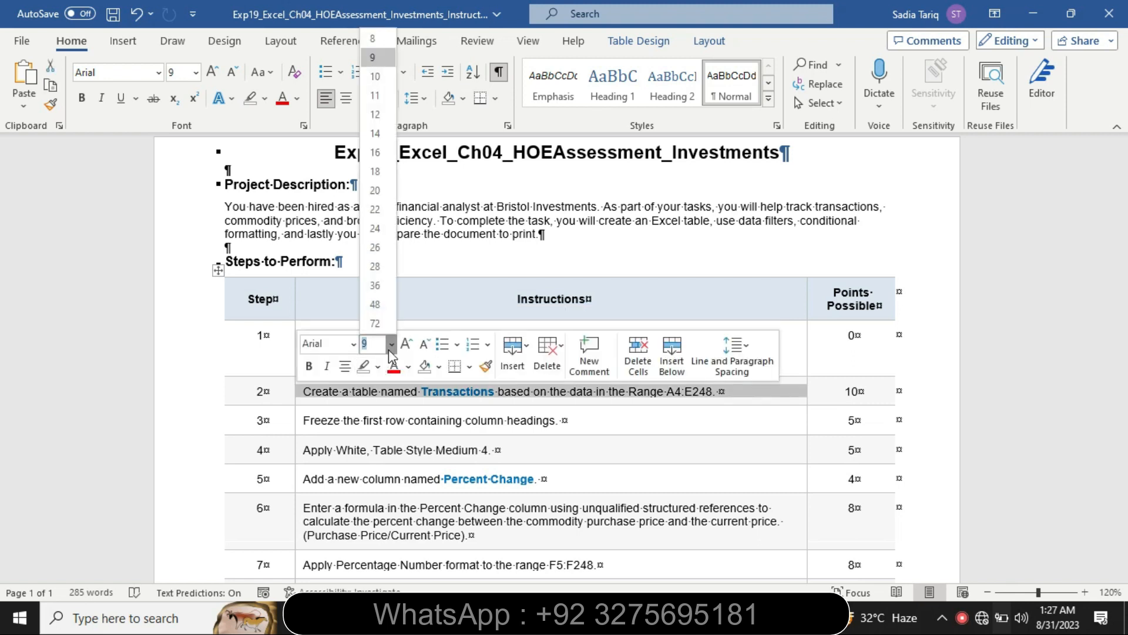
{"action": "left_click", "coordinate": [385, 172]}
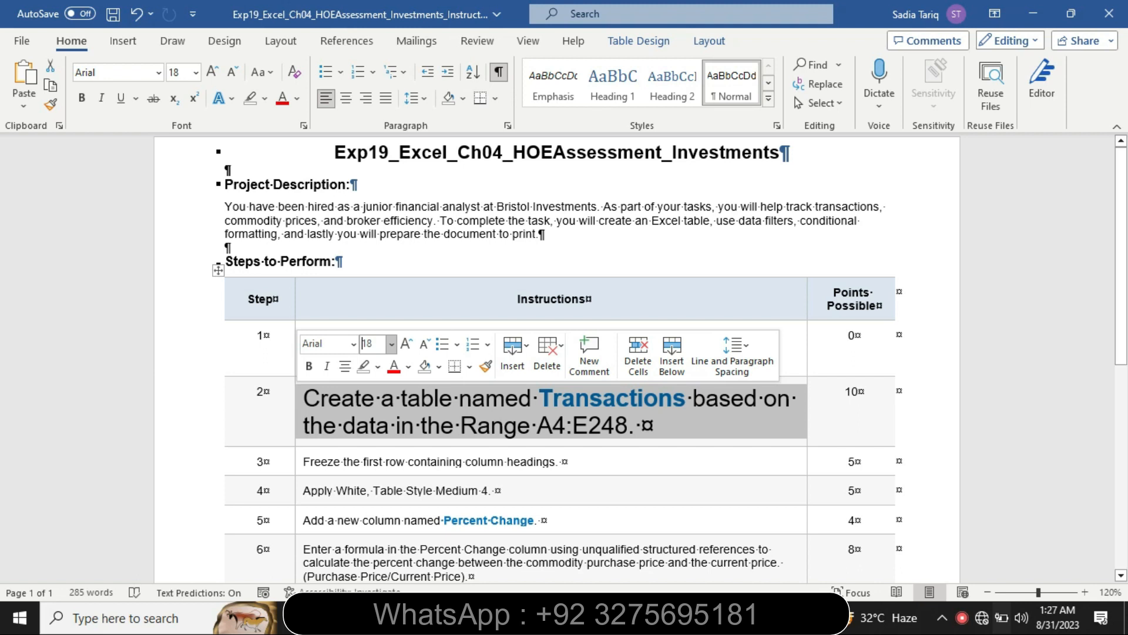
{"action": "left_click", "coordinate": [266, 100]}
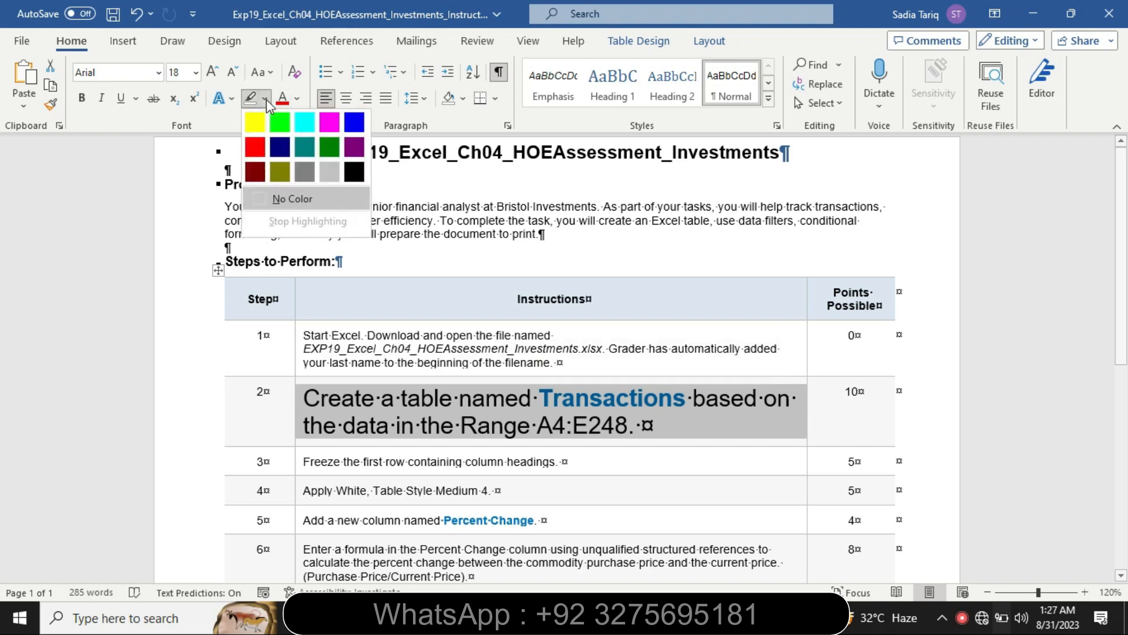
{"action": "left_click", "coordinate": [260, 112]}
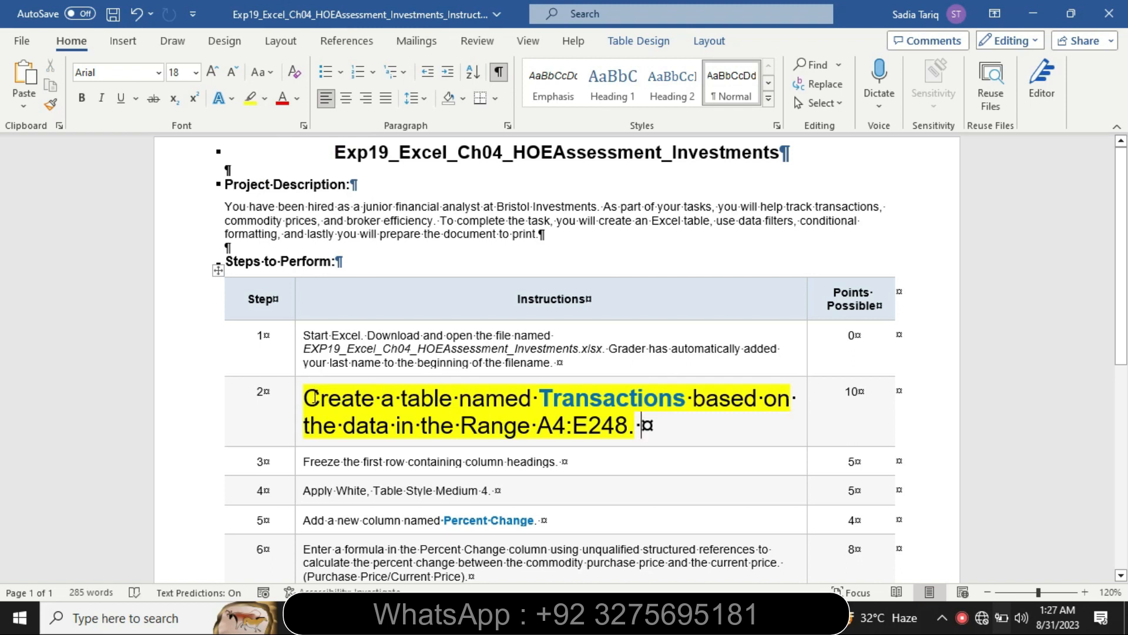
- Change the highlight of "Create a table named Transactions based on" in step 2 to turquoise
{"action": "left_click_drag", "start_coordinate": [312, 399], "coordinate": [796, 399]}
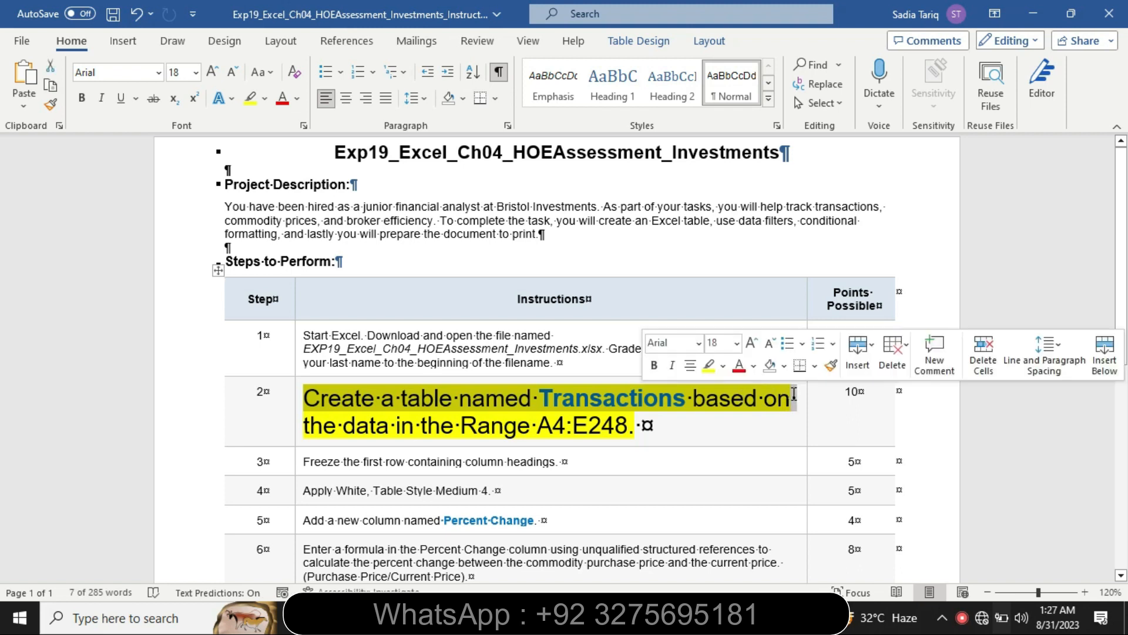
{"action": "left_click", "coordinate": [722, 365]}
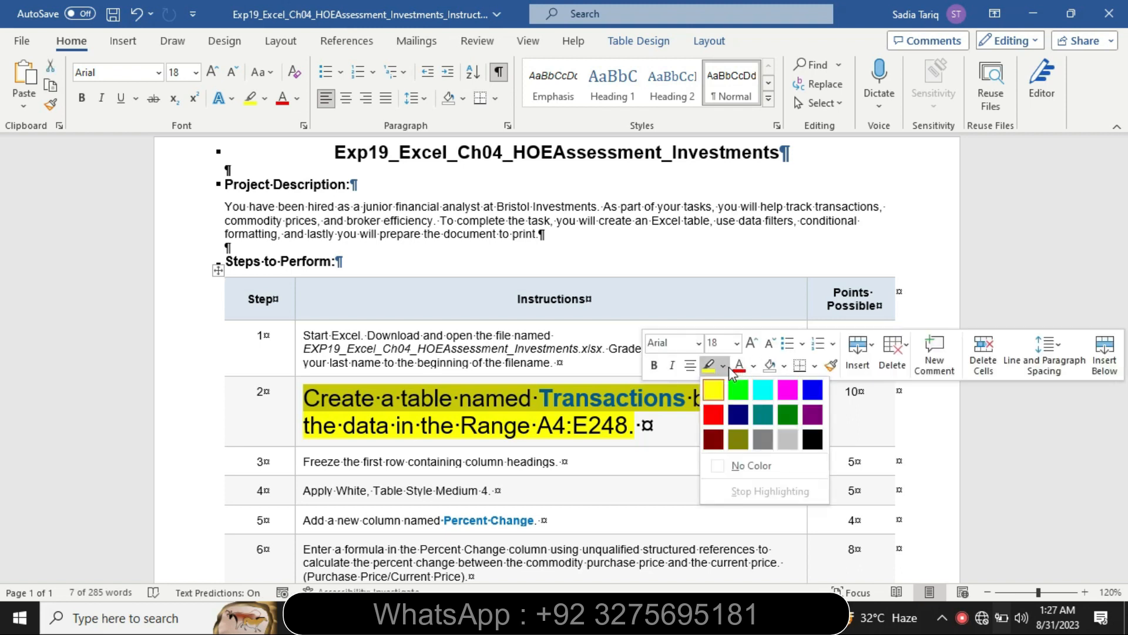
{"action": "left_click", "coordinate": [762, 390]}
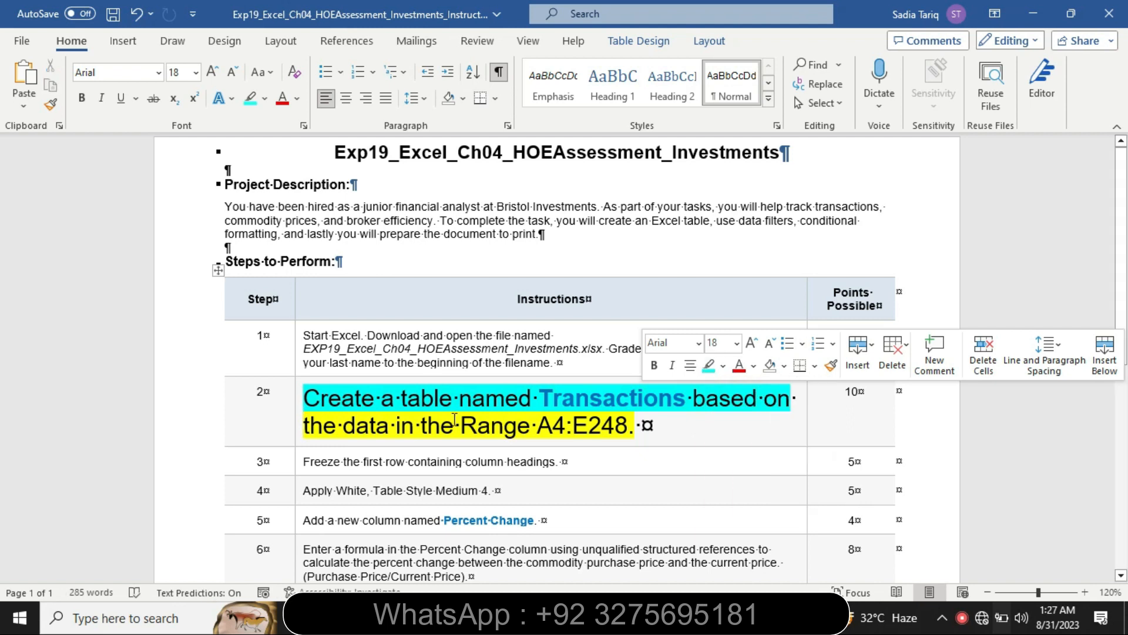
{"action": "left_click", "coordinate": [455, 421]}
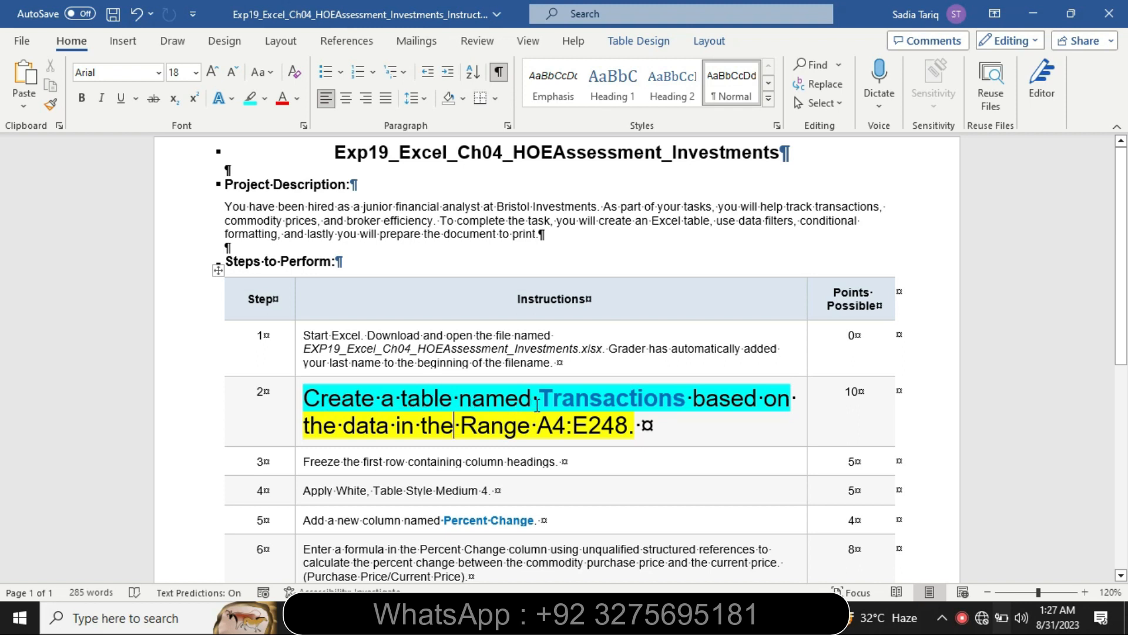
- Select the table name "Transactions" in step 2, switch to Excel, and create a table with headers from the range A4:E248
{"action": "left_click_drag", "start_coordinate": [544, 397], "coordinate": [683, 410]}
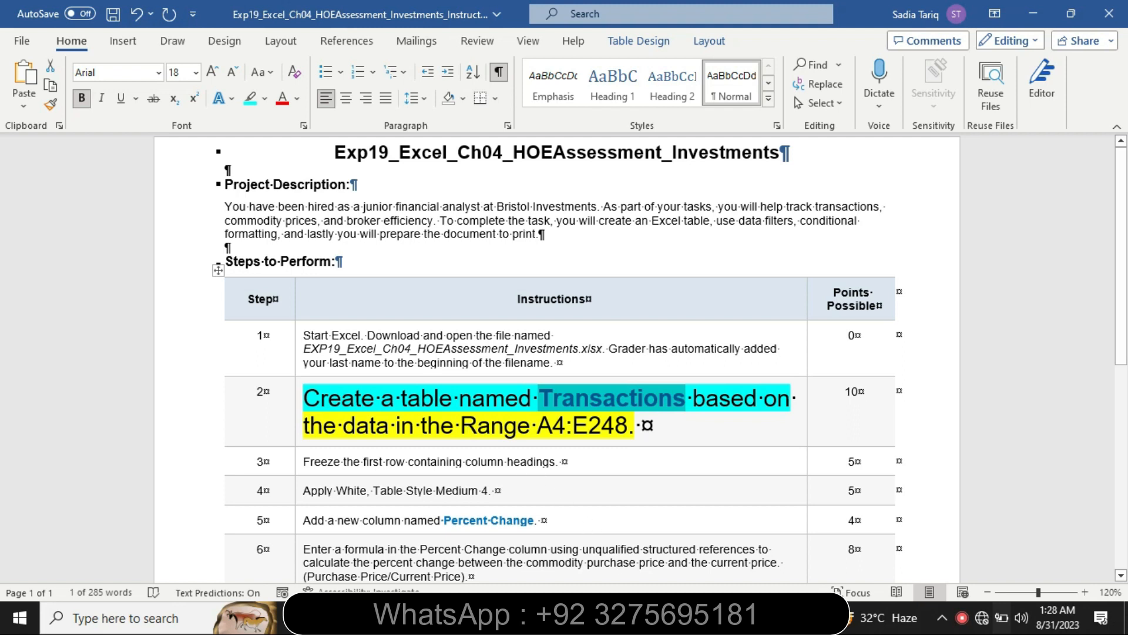
{"action": "left_click", "coordinate": [620, 617]}
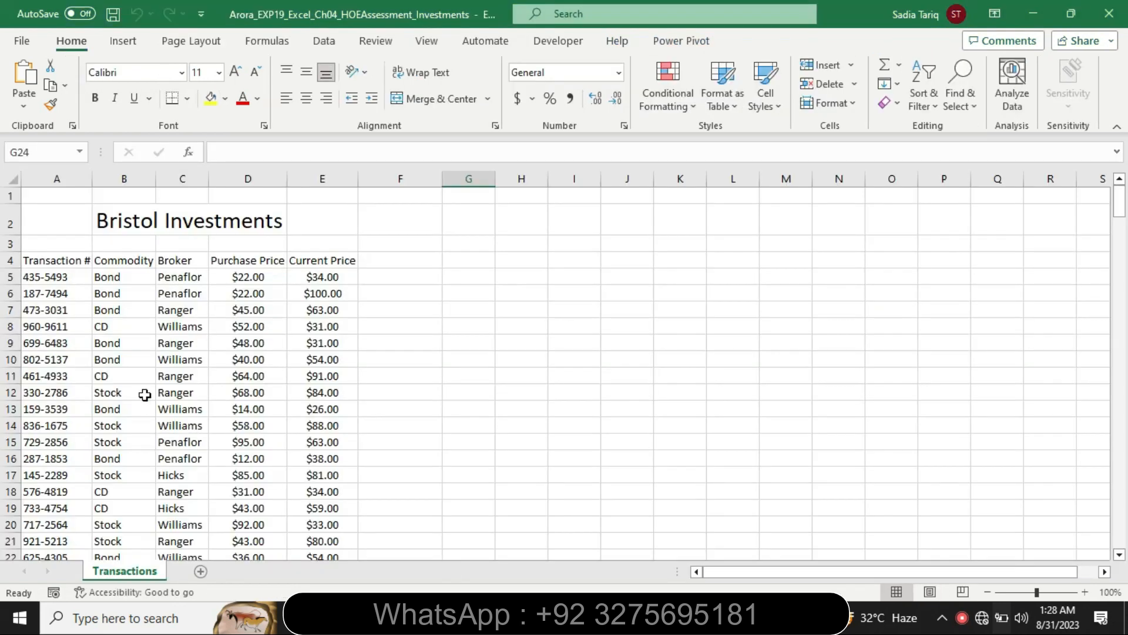
{"action": "left_click", "coordinate": [57, 259]}
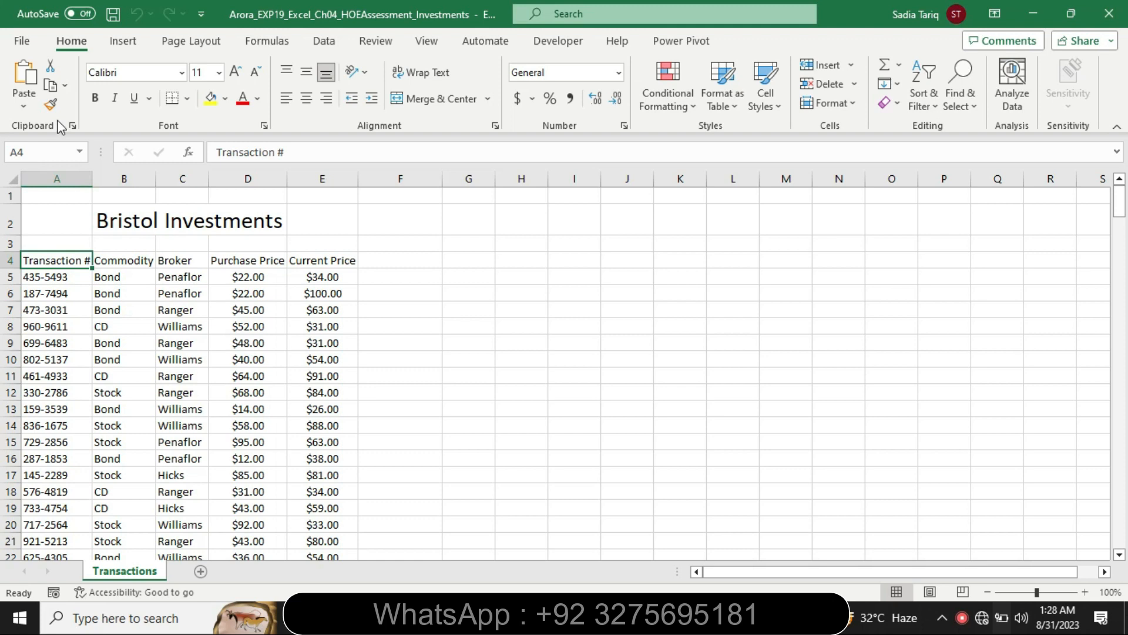
{"action": "left_click", "coordinate": [123, 41]}
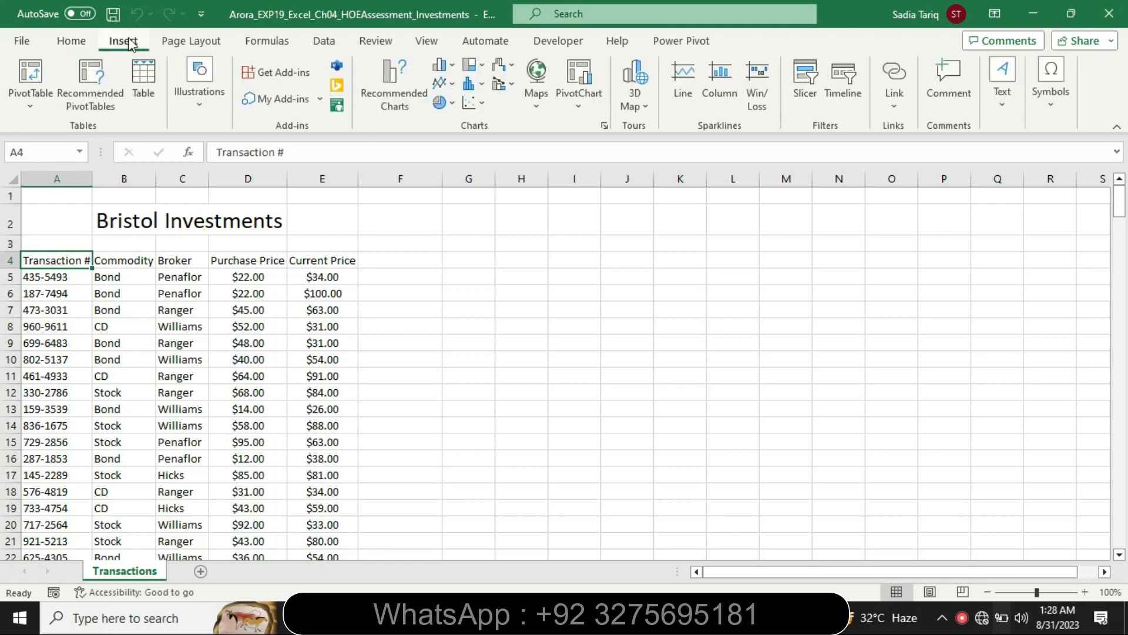
{"action": "left_click", "coordinate": [145, 88]}
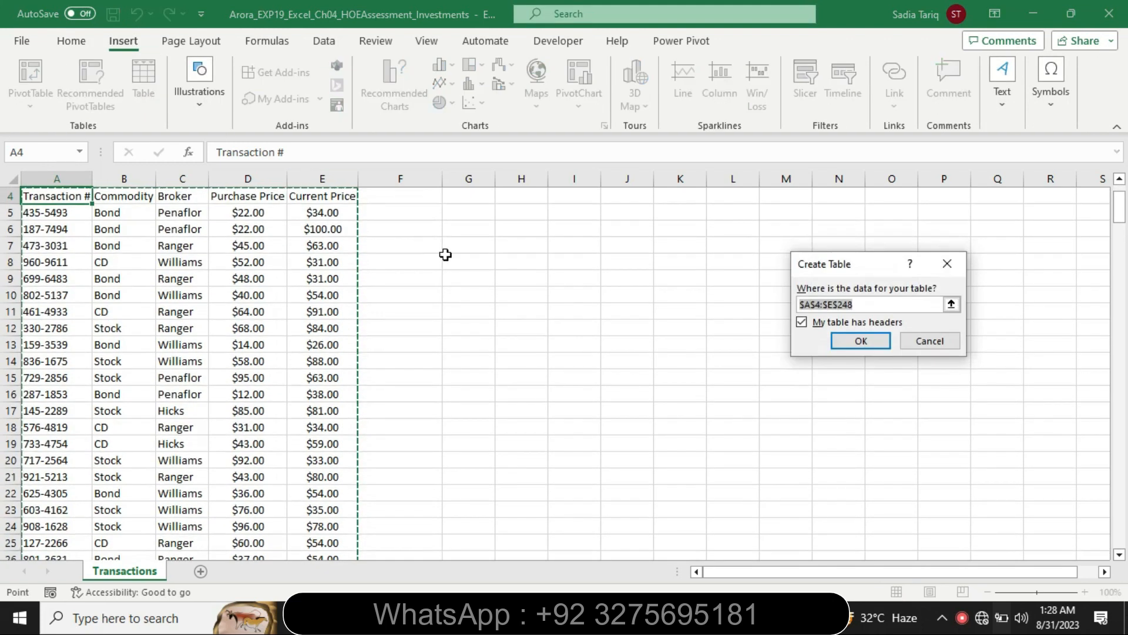
{"action": "left_click", "coordinate": [854, 350]}
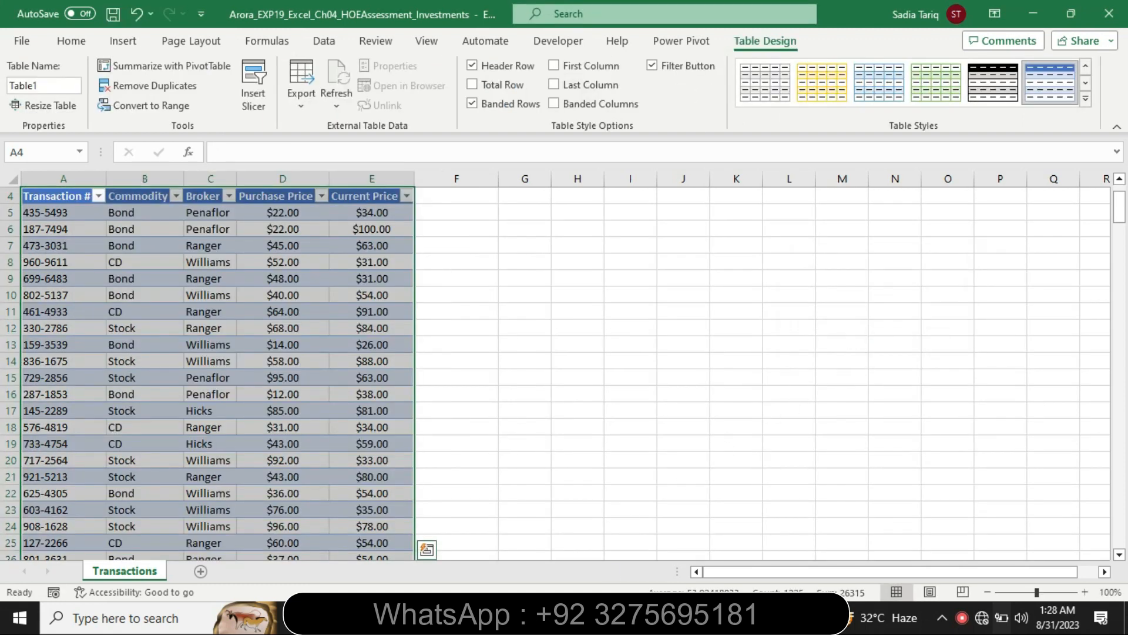
- Switch to Word, highlight "the data in the Range A4:E248" in step 2 in turquoise, select the range reference, and return to Excel
{"action": "key", "text": "alt+Tab"}
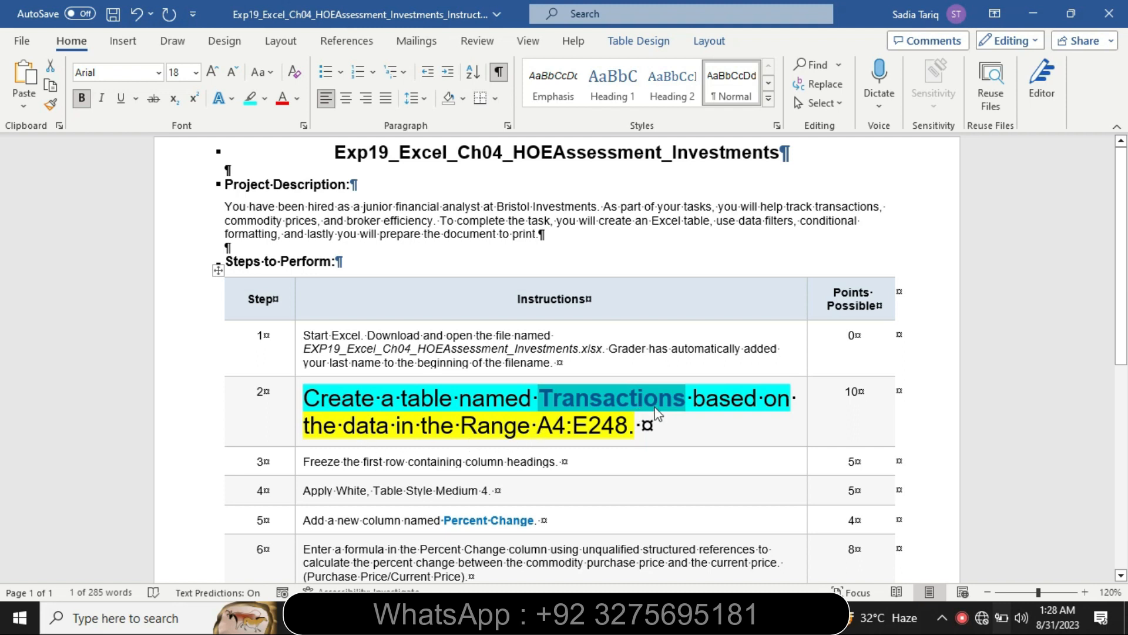
{"action": "left_click_drag", "start_coordinate": [312, 423], "coordinate": [630, 429]}
{"action": "left_click", "coordinate": [686, 412]}
{"action": "left_click_drag", "start_coordinate": [549, 431], "coordinate": [611, 442]}
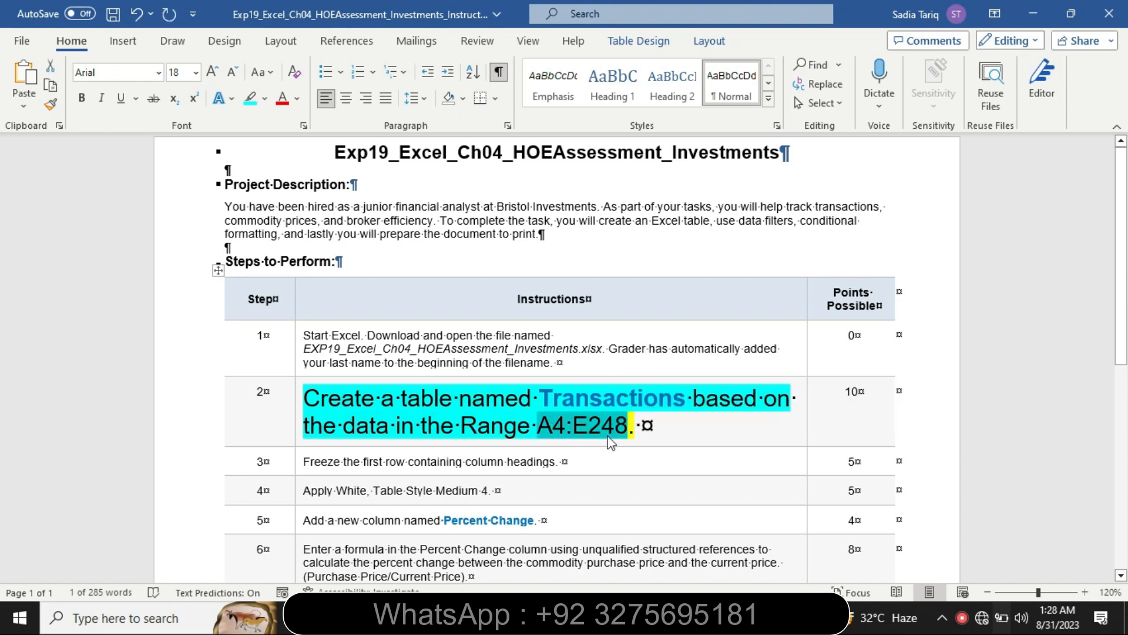
{"action": "left_click", "coordinate": [624, 617]}
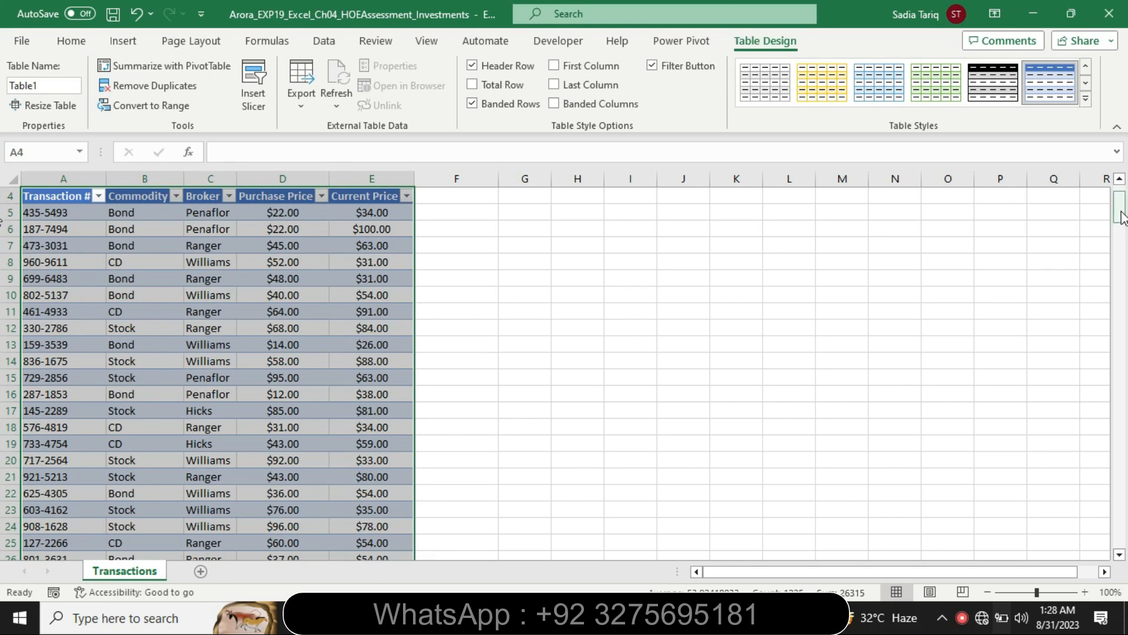
- Copy "Transactions" from step 2 of the Word instructions, return to Excel, and paste it as the table name
{"action": "scroll", "coordinate": [1122, 217], "scroll_direction": "up", "scroll_amount": 1}
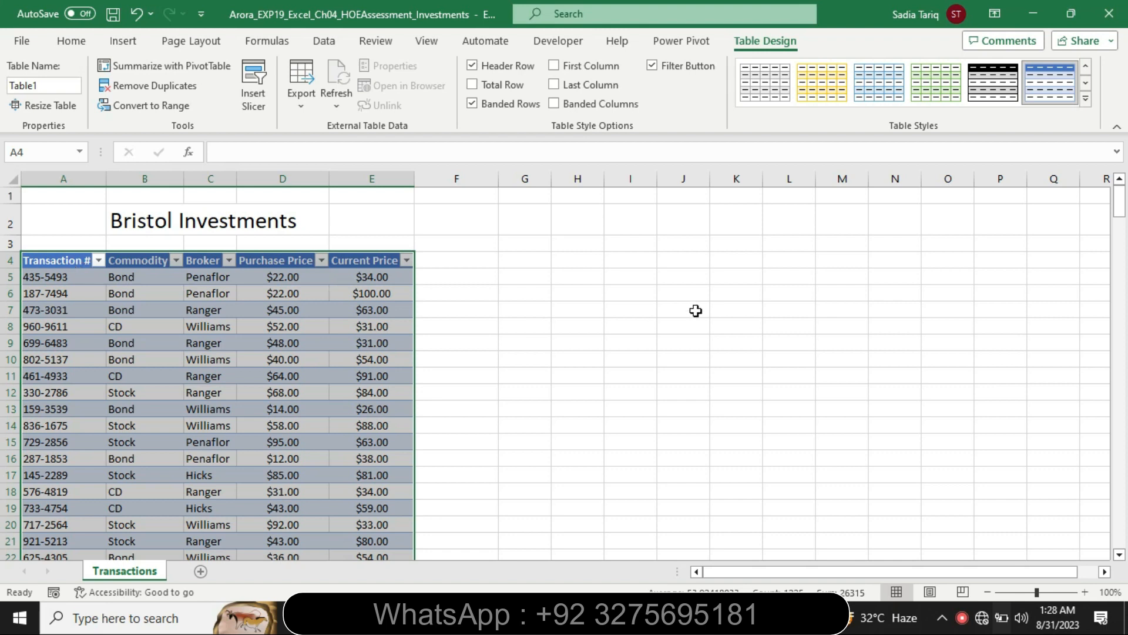
{"action": "left_click_drag", "start_coordinate": [1121, 199], "coordinate": [1047, 109]}
{"action": "left_click", "coordinate": [422, 617]}
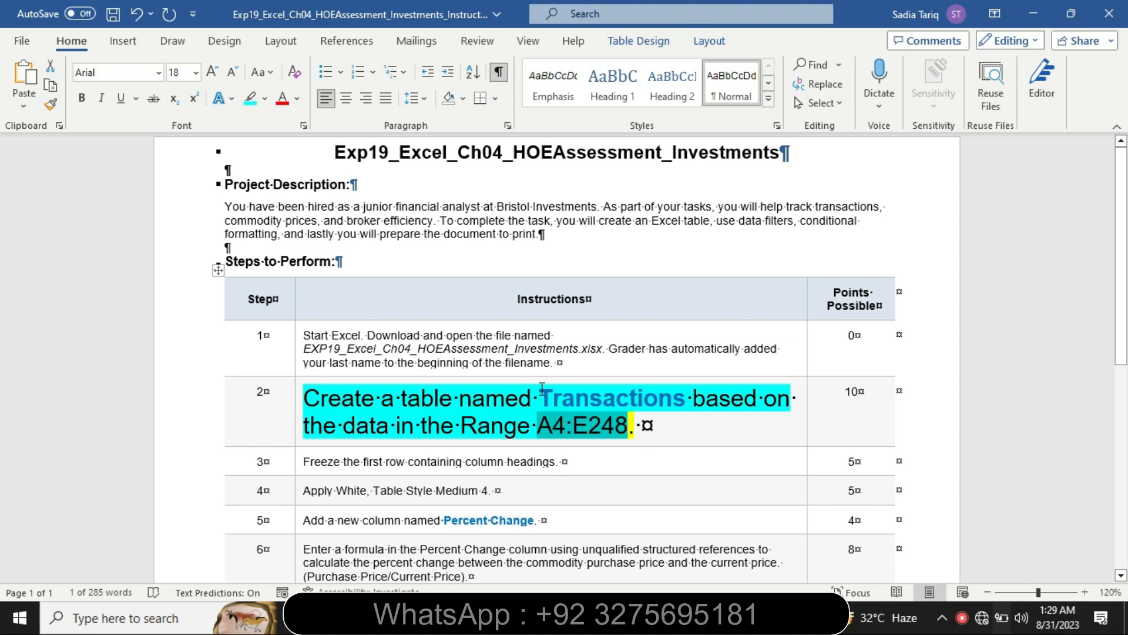
{"action": "left_click_drag", "start_coordinate": [542, 390], "coordinate": [685, 405]}
{"action": "key", "text": "ctrl+c"}
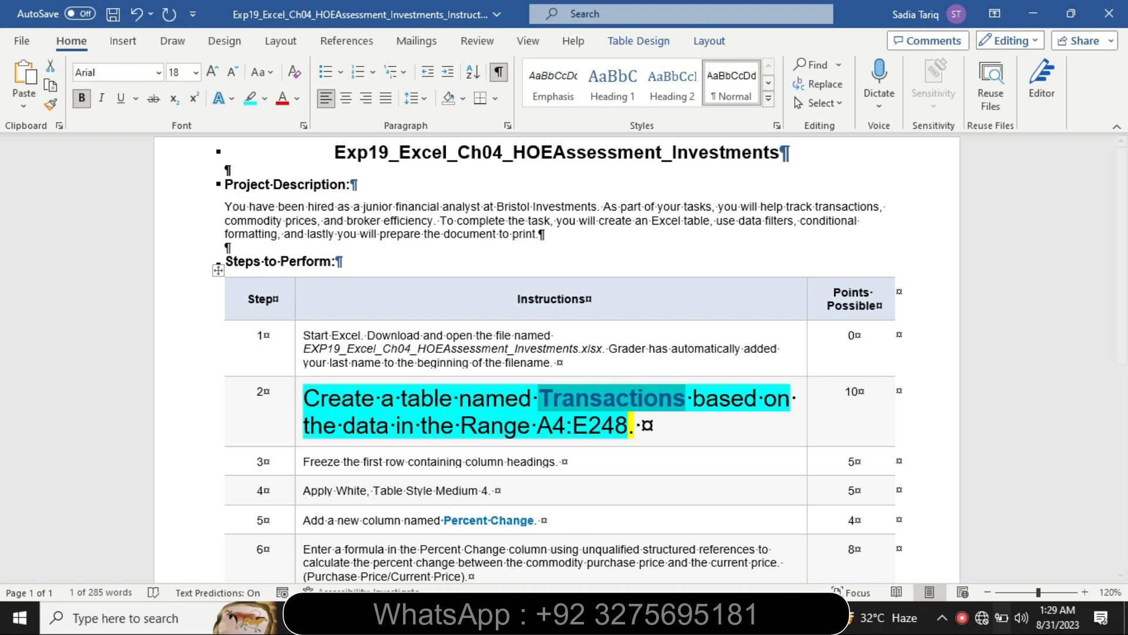
{"action": "key", "text": "alt+Tab"}
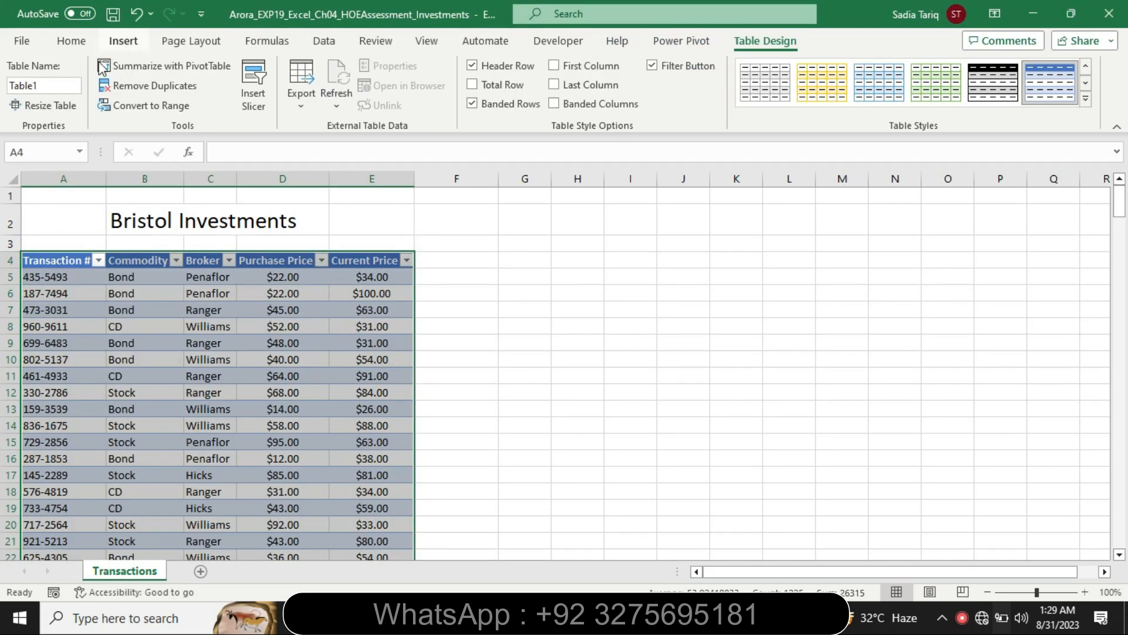
{"action": "left_click", "coordinate": [61, 85]}
{"action": "key", "text": "BackSpace"}
{"action": "key", "text": "ctrl+v"}
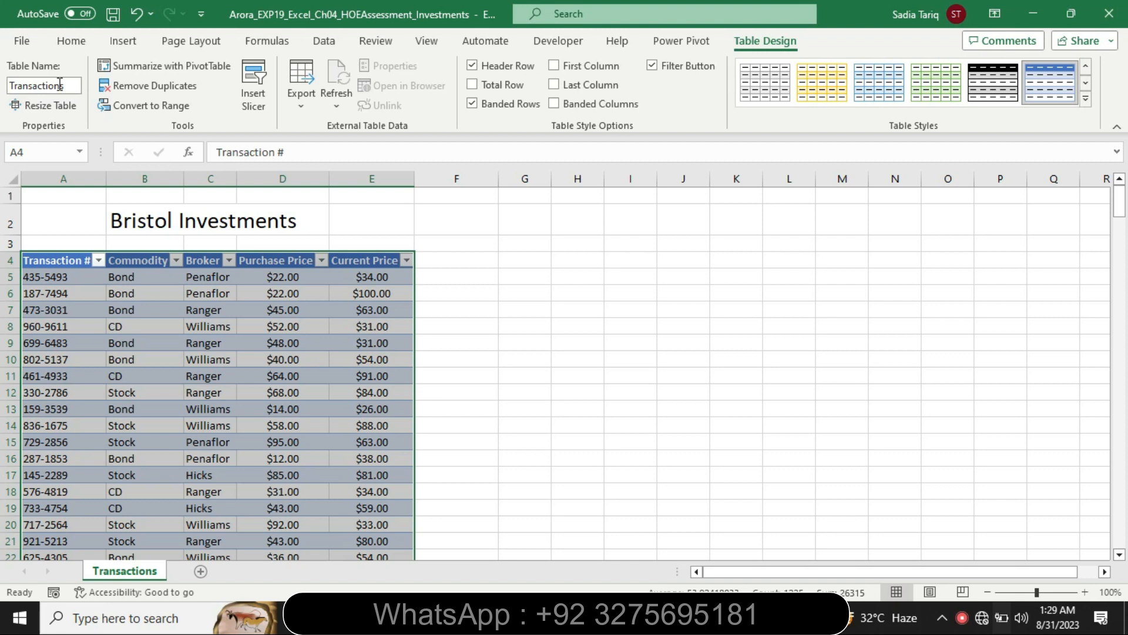
- Remove the "#" from the header in cell A4 so it reads "Transaction"
{"action": "left_click", "coordinate": [296, 153]}
{"action": "key", "text": "BackSpace"}
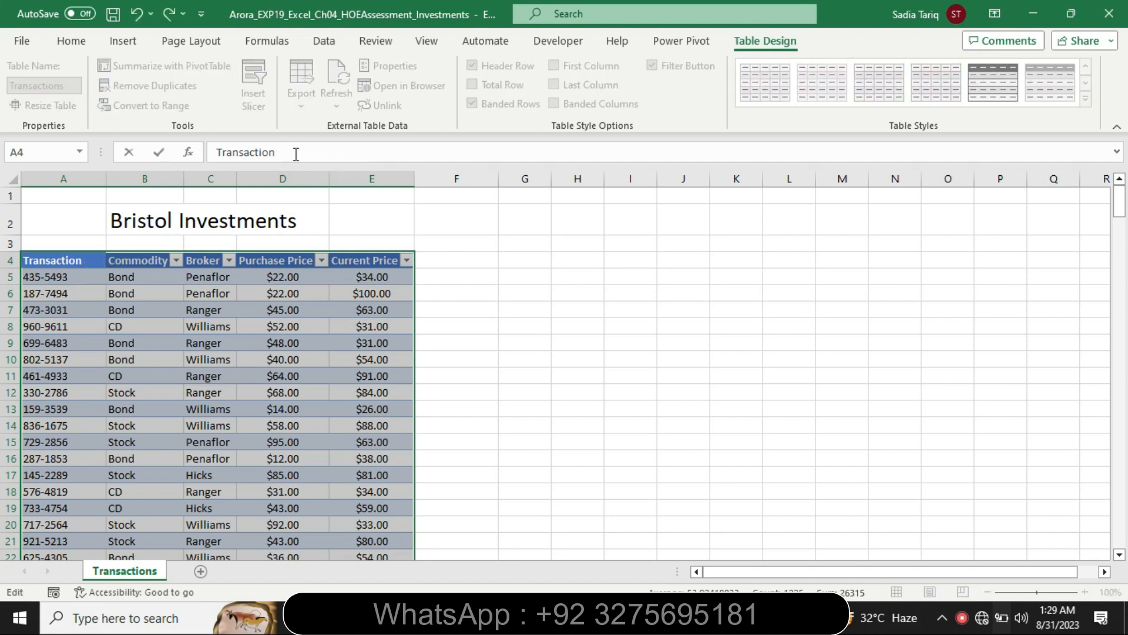
{"action": "key", "text": "Return"}
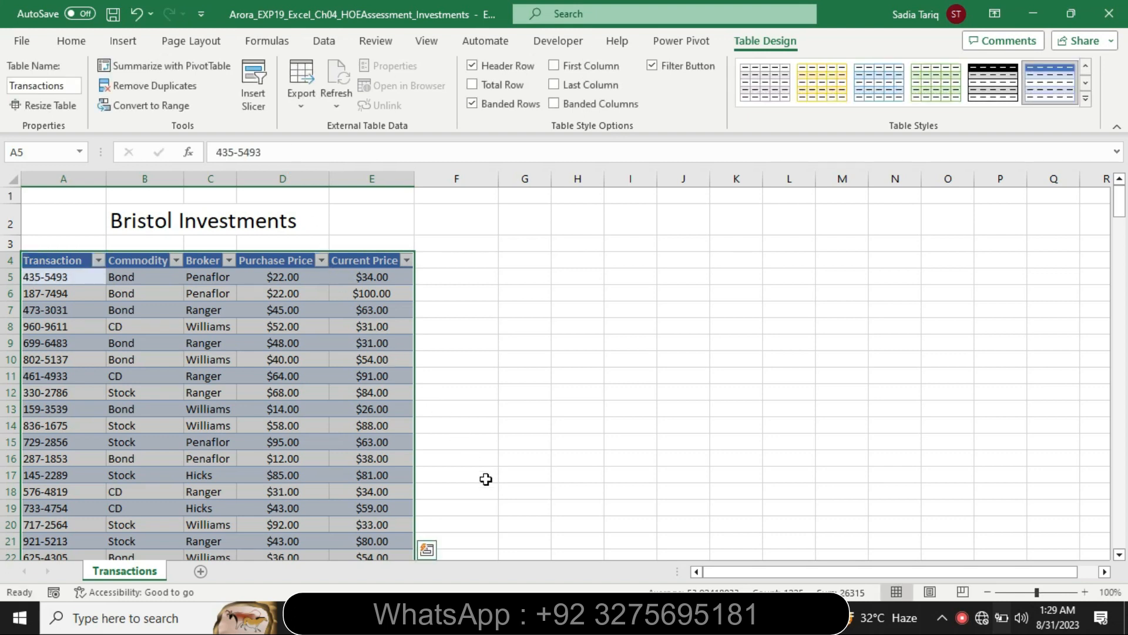
- Switch to Word, set the step 2 instruction text to 9 pt, and remove its highlighting
{"action": "key", "text": "alt+Tab"}
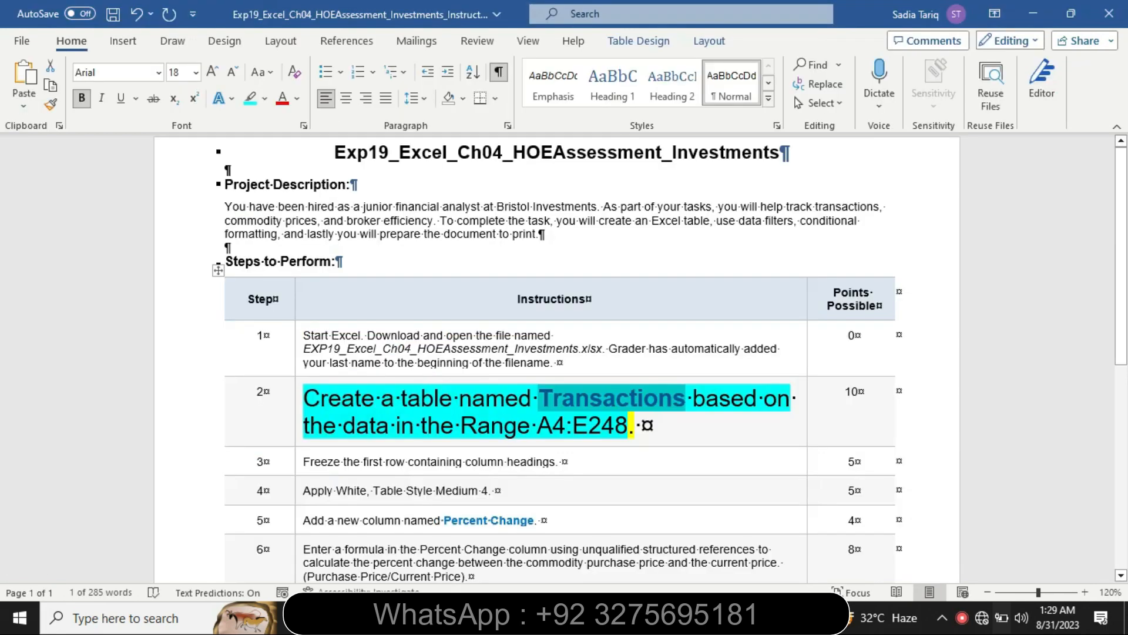
{"action": "left_click", "coordinate": [299, 447]}
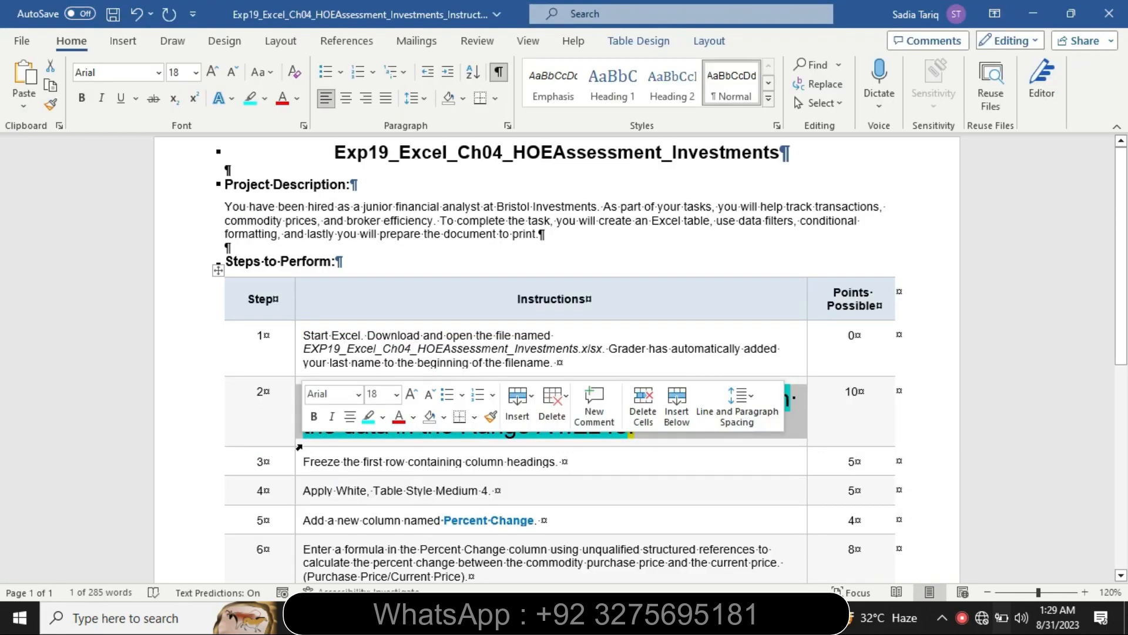
{"action": "left_click", "coordinate": [396, 394]}
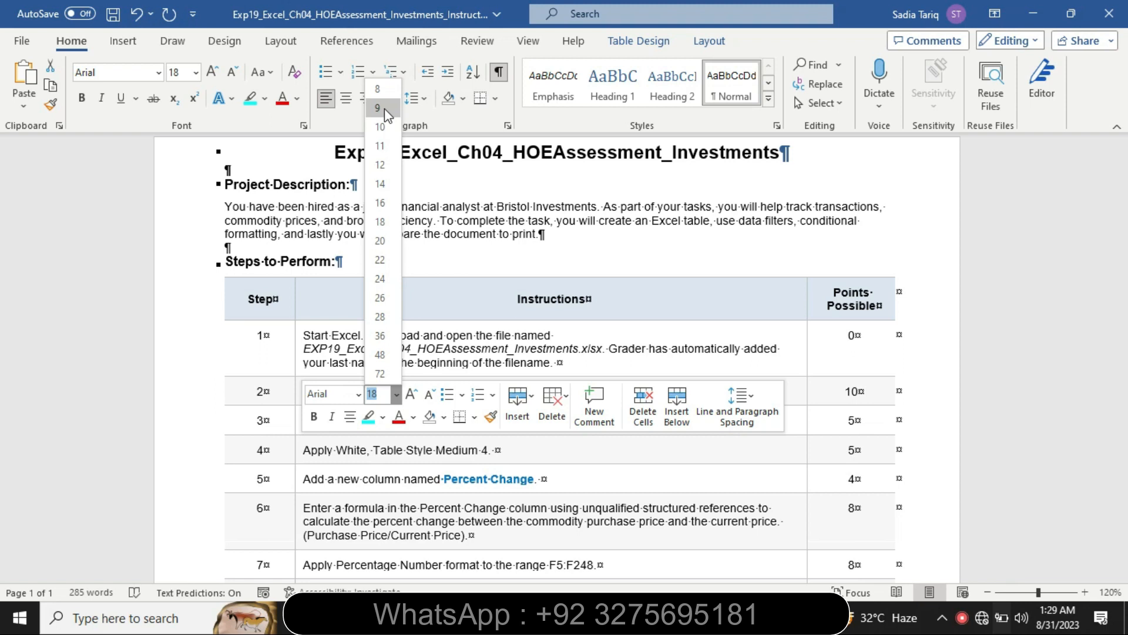
{"action": "left_click", "coordinate": [384, 108]}
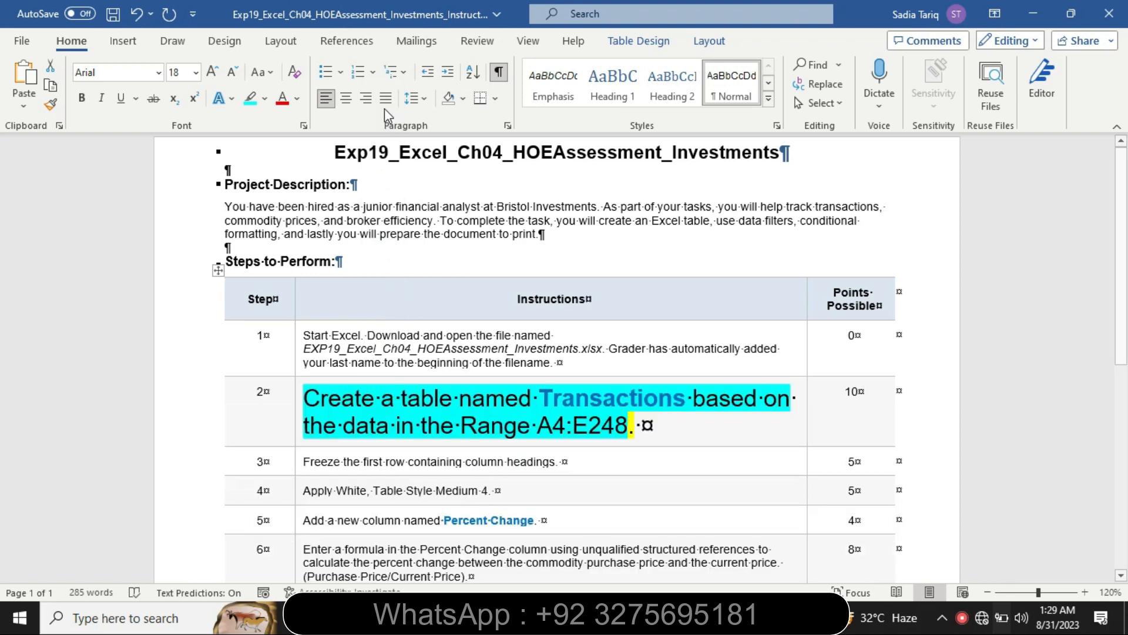
{"action": "left_click", "coordinate": [268, 101]}
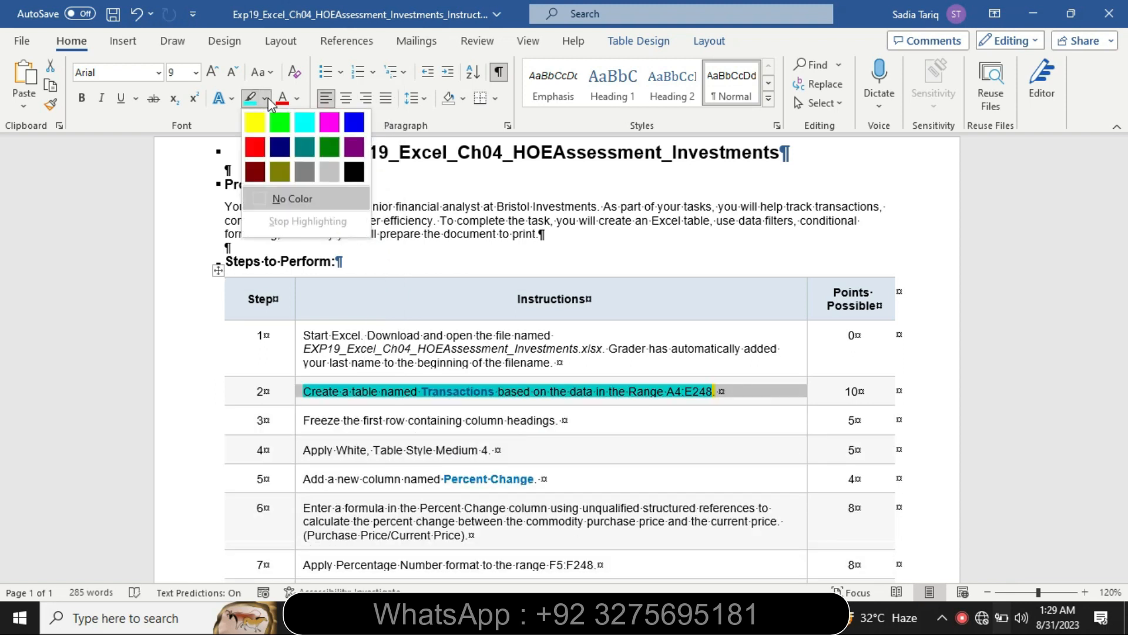
{"action": "left_click", "coordinate": [292, 200]}
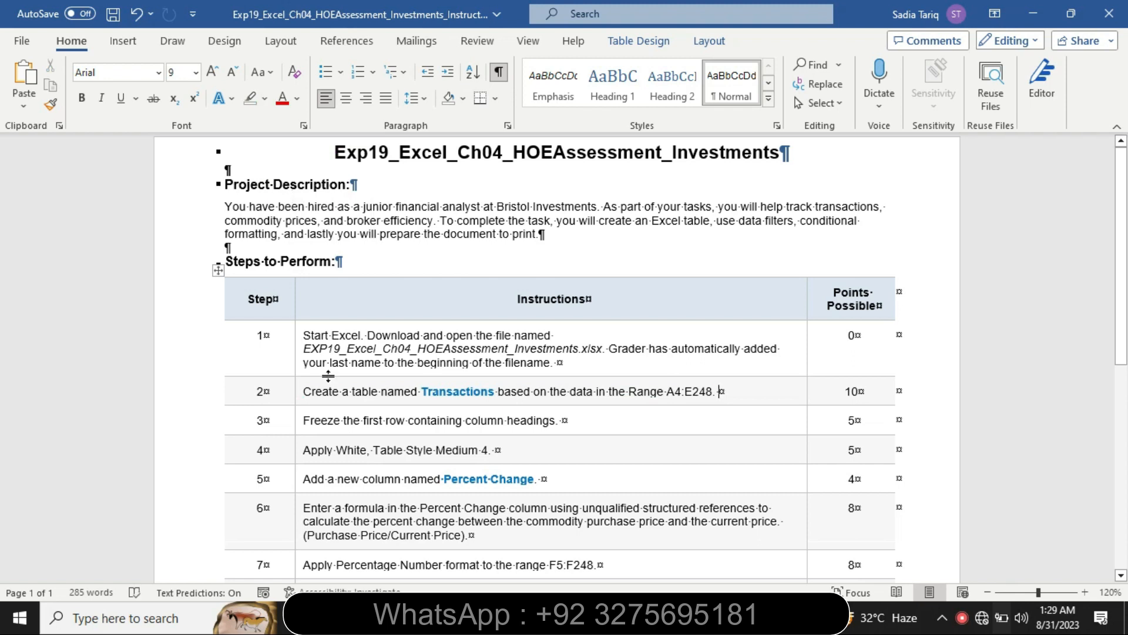
- Enlarge the step 3 instruction text to 18 pt and highlight it in yellow
{"action": "left_click", "coordinate": [298, 426]}
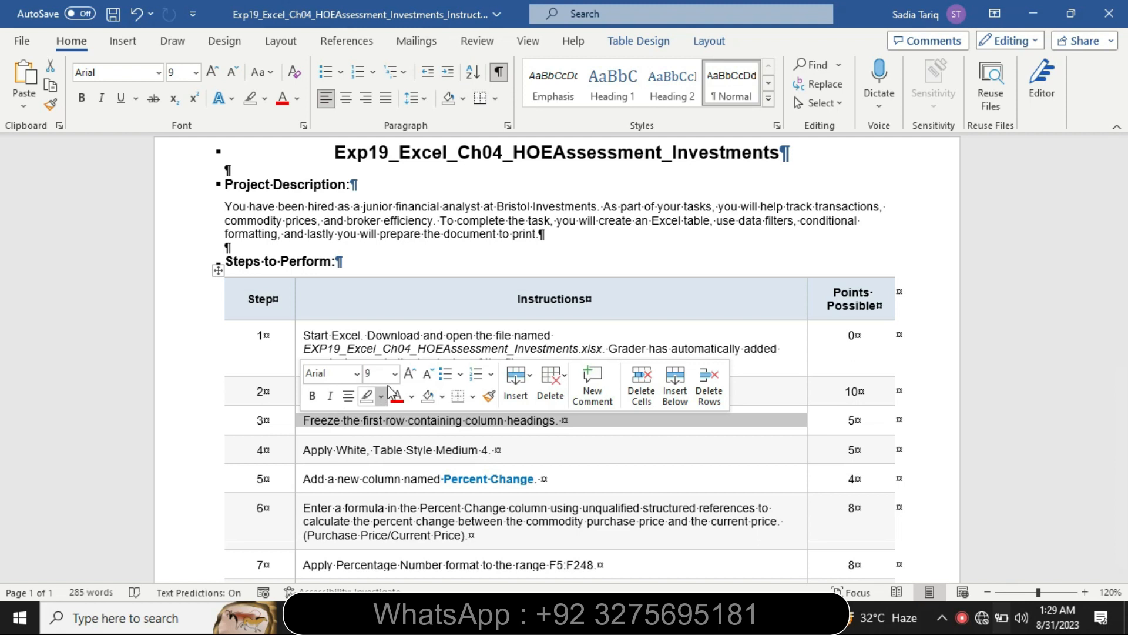
{"action": "left_click", "coordinate": [405, 375]}
{"action": "left_click", "coordinate": [394, 373]}
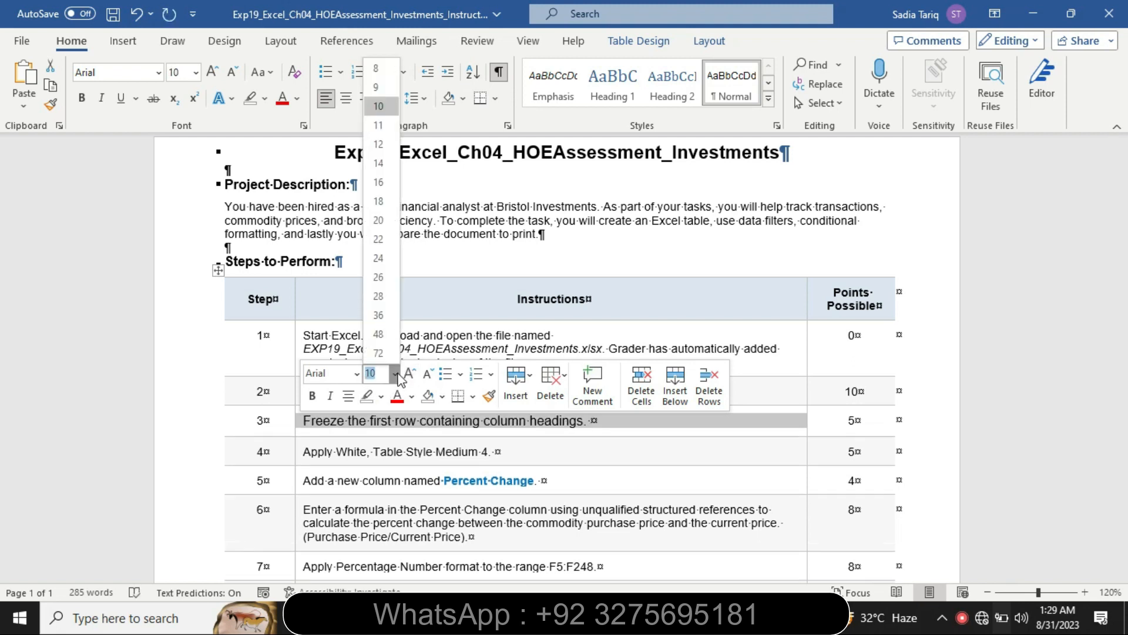
{"action": "left_click", "coordinate": [391, 206]}
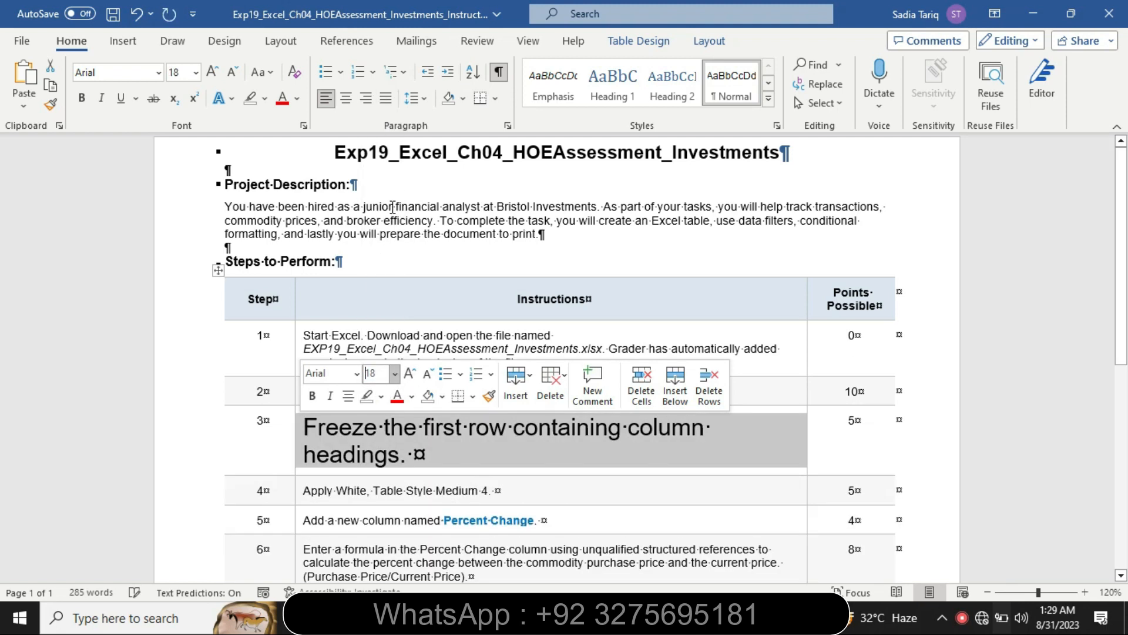
{"action": "left_click", "coordinate": [381, 396]}
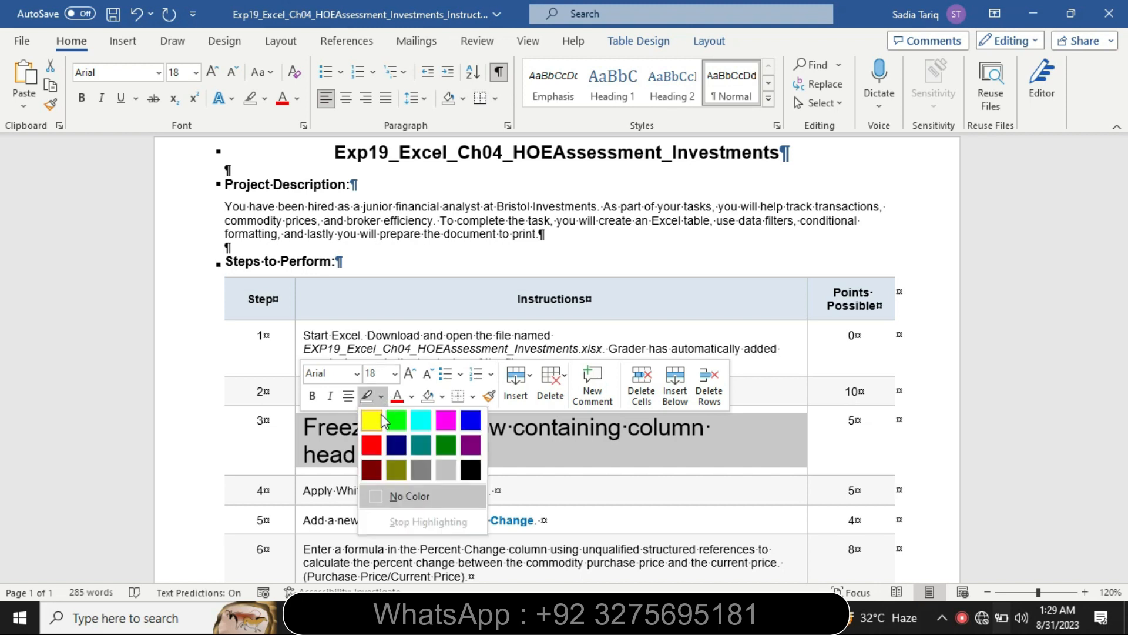
{"action": "left_click", "coordinate": [371, 418]}
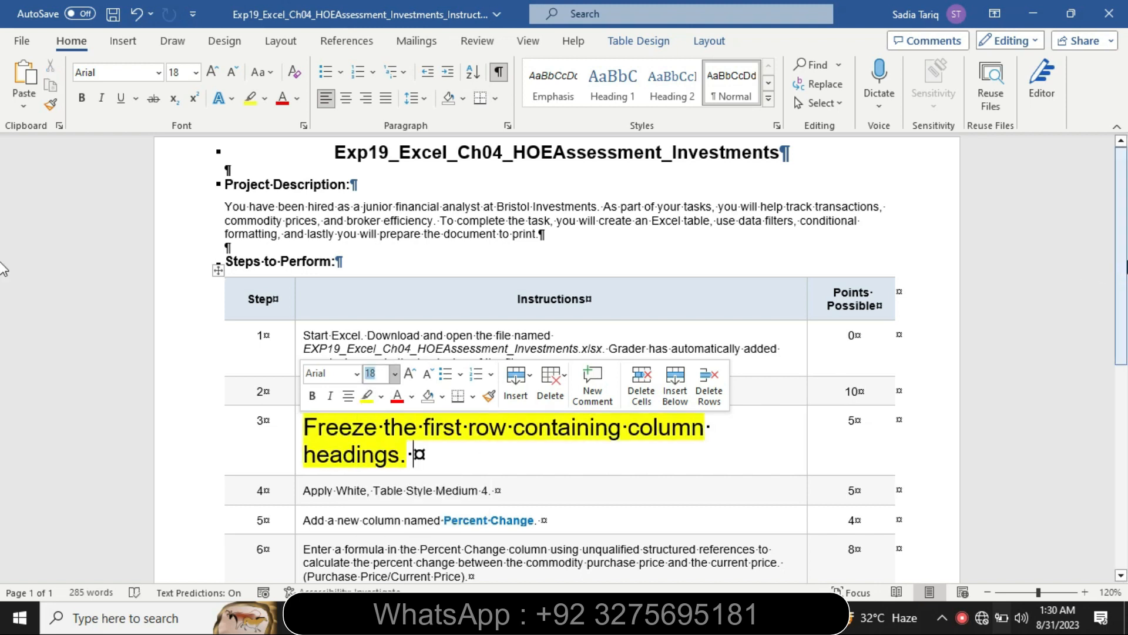
- Change the highlight of the whole step 3 sentence "Freeze the first row containing column headings." to turquoise
{"action": "scroll", "coordinate": [591, 332], "scroll_direction": "down", "scroll_amount": 3}
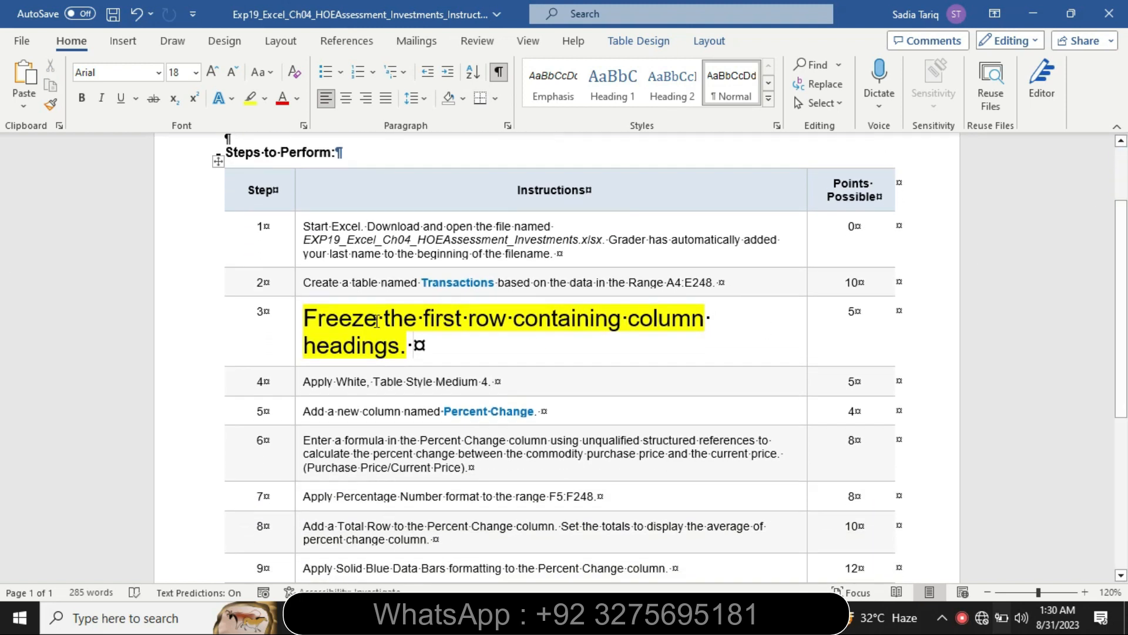
{"action": "left_click_drag", "start_coordinate": [309, 315], "coordinate": [421, 342]}
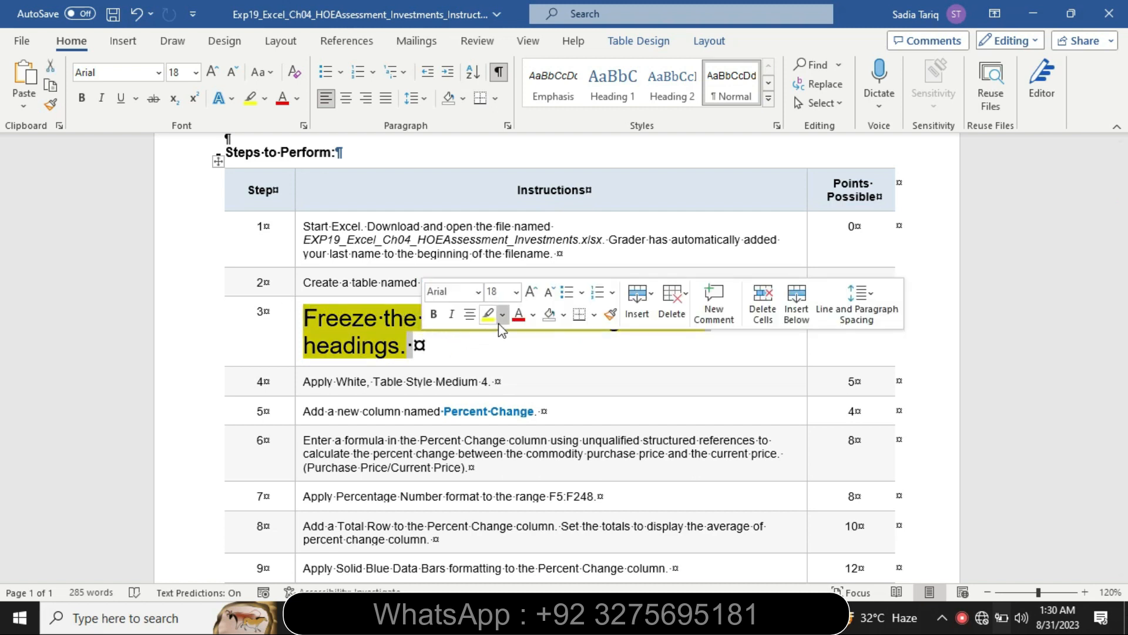
{"action": "left_click", "coordinate": [502, 314]}
{"action": "left_click", "coordinate": [541, 339]}
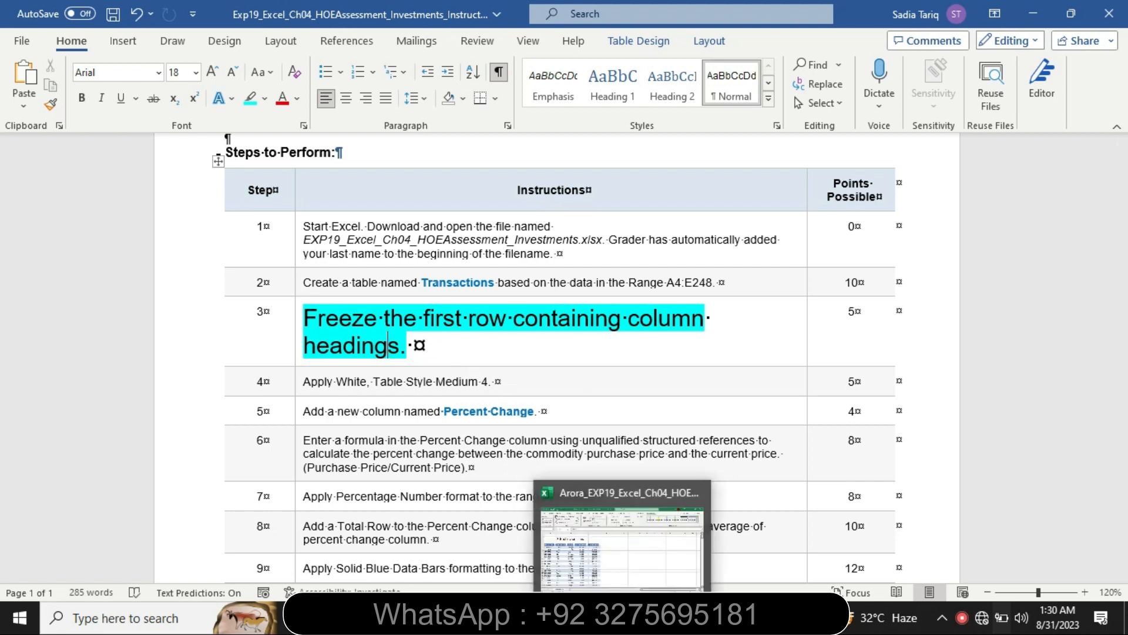
- Switch to Excel, select header row 4, and apply Freeze Panes
{"action": "left_click", "coordinate": [641, 546]}
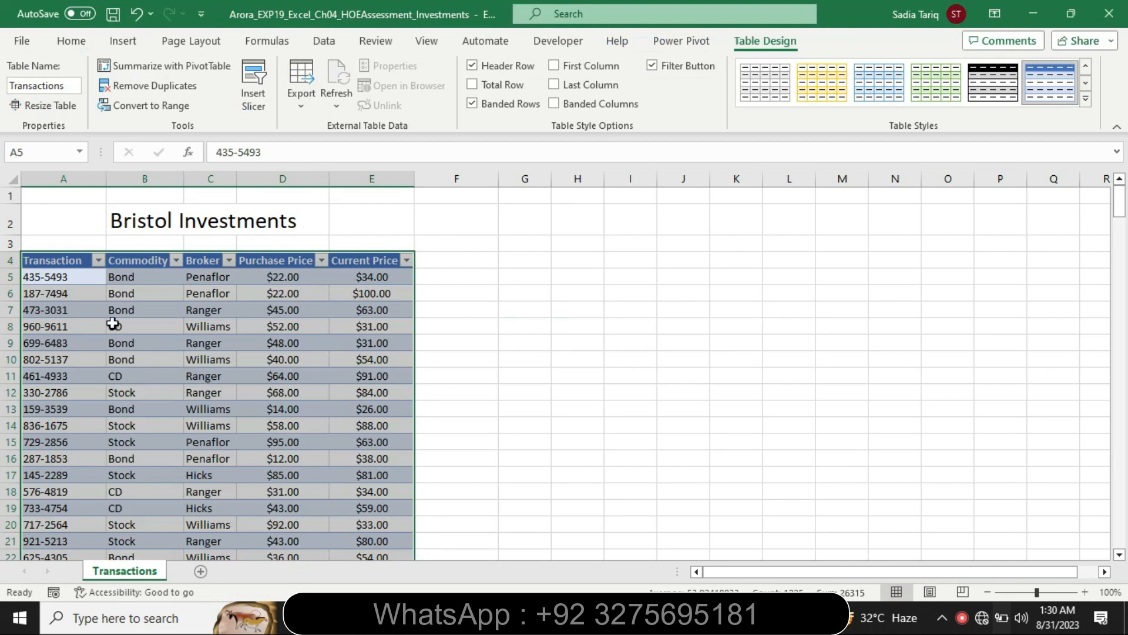
{"action": "left_click", "coordinate": [13, 260]}
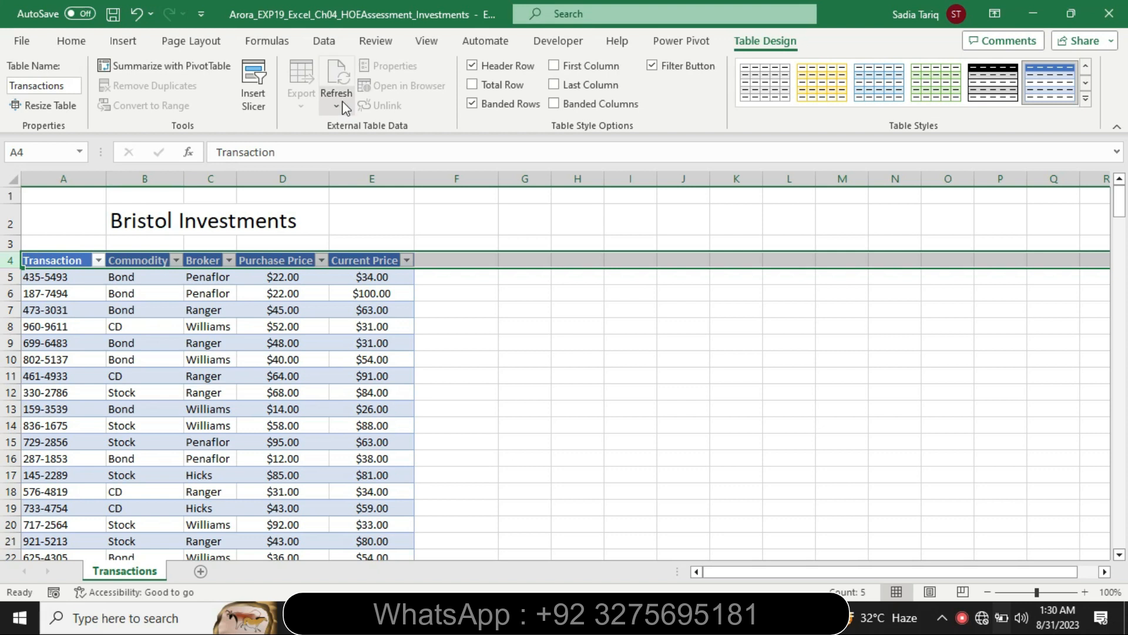
{"action": "left_click", "coordinate": [428, 44]}
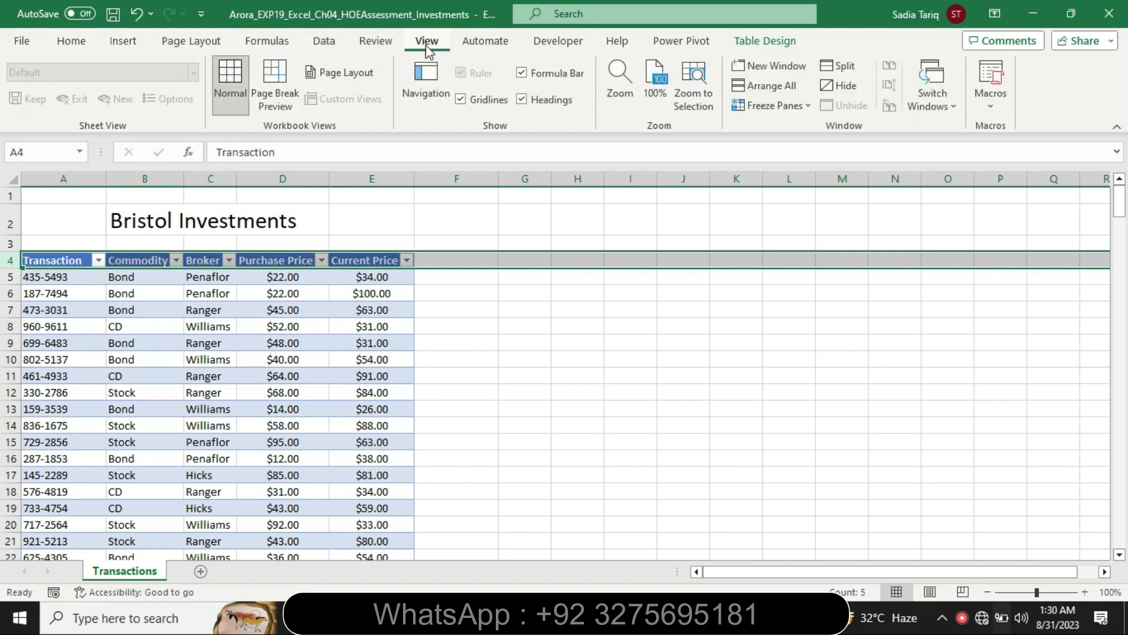
{"action": "left_click", "coordinate": [758, 105]}
{"action": "left_click", "coordinate": [776, 133]}
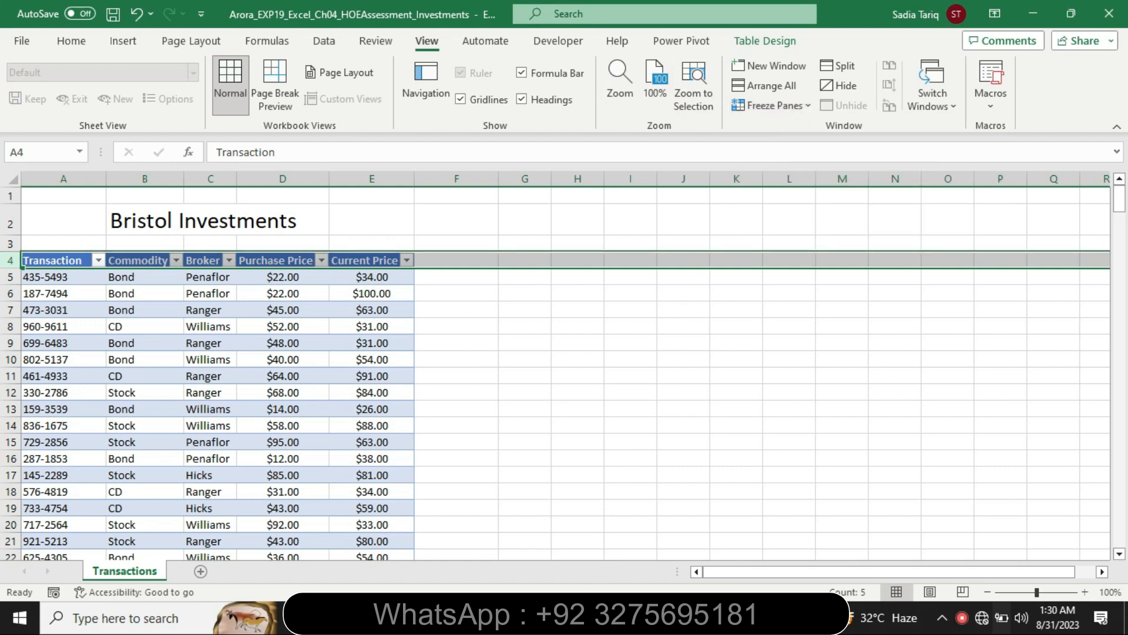
- Switch to Word, set the step 3 instruction text to 9 pt, and remove its highlighting
{"action": "left_click", "coordinate": [584, 618]}
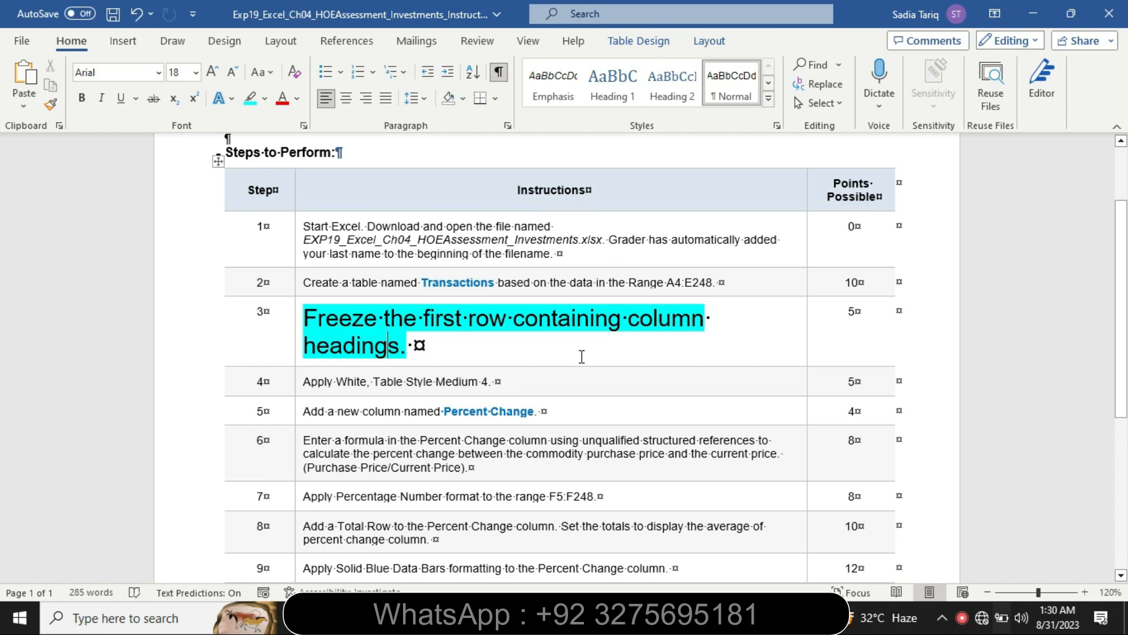
{"action": "left_click", "coordinate": [297, 357]}
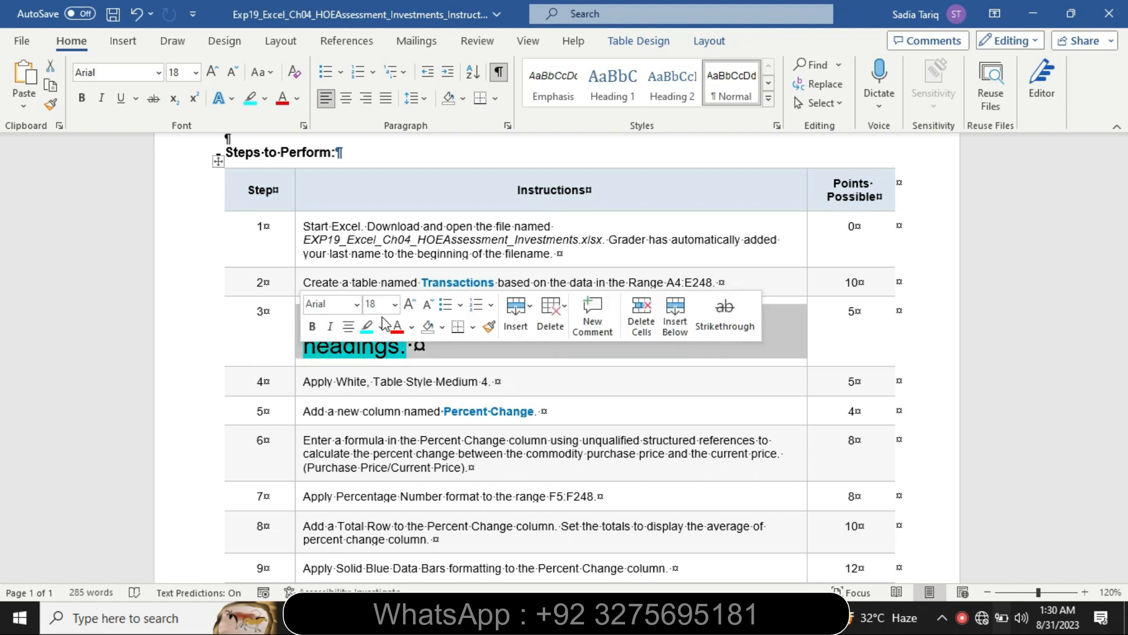
{"action": "left_click", "coordinate": [395, 304]}
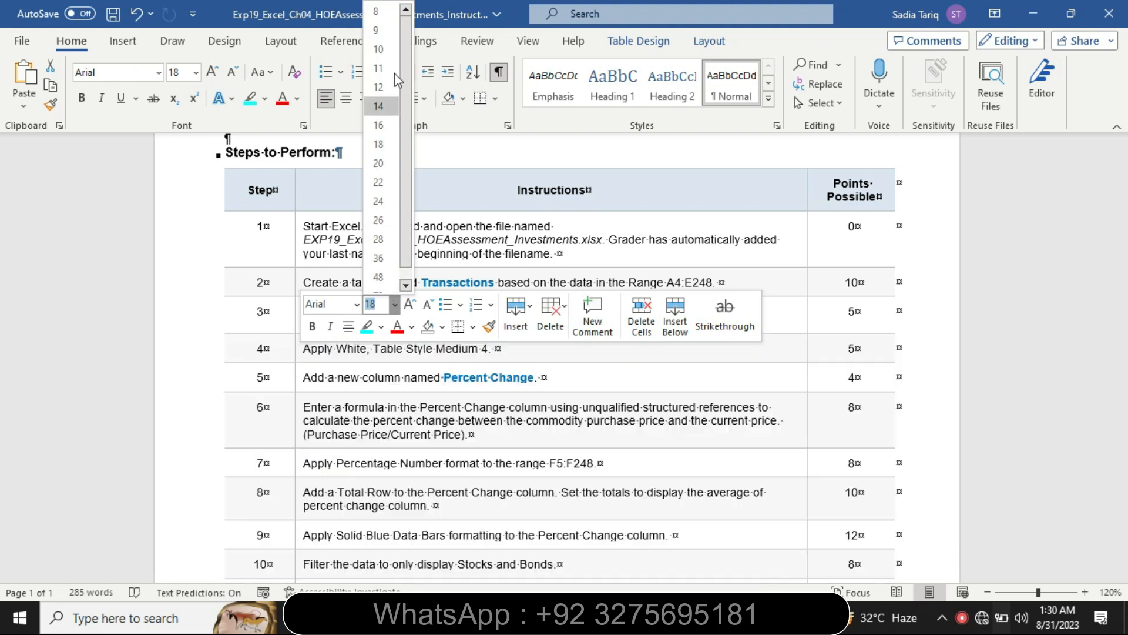
{"action": "left_click", "coordinate": [376, 30]}
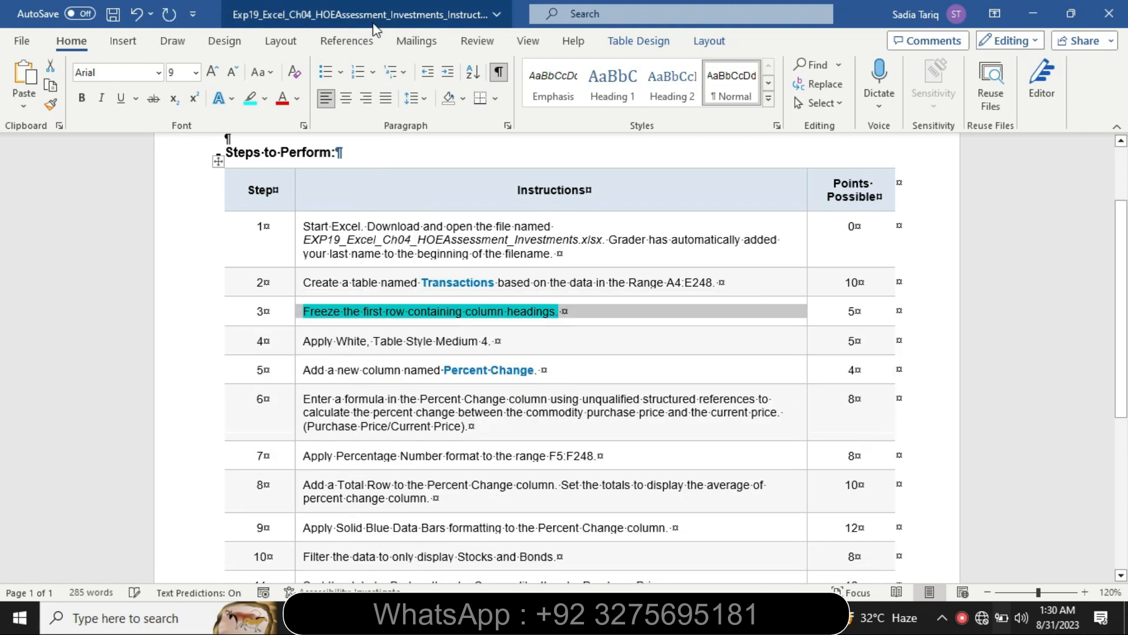
{"action": "left_click", "coordinate": [270, 101]}
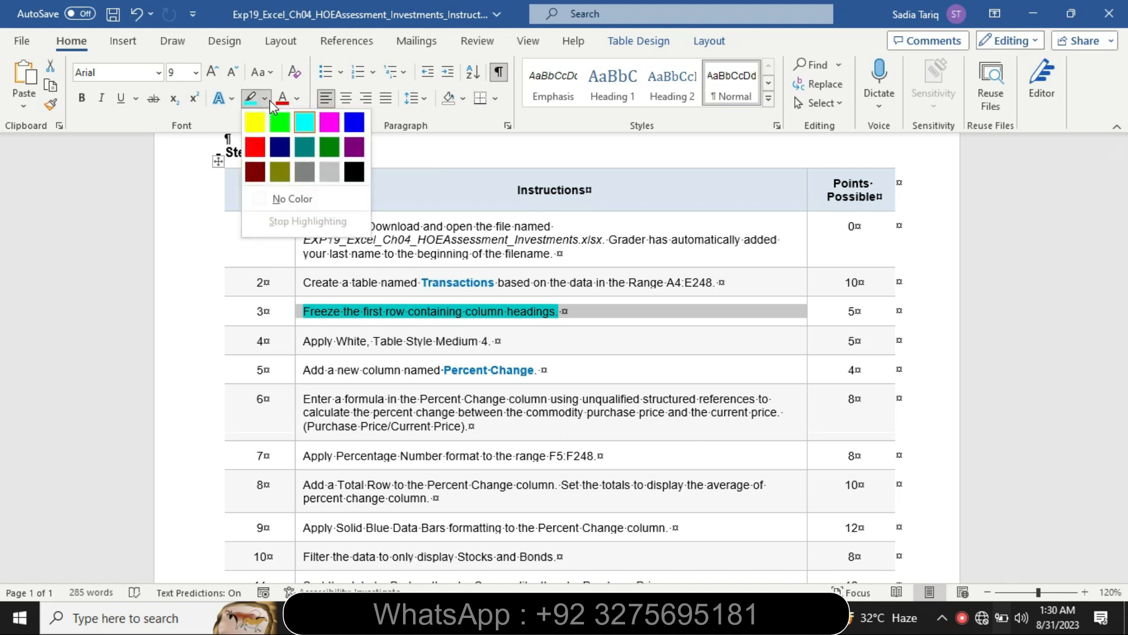
{"action": "left_click", "coordinate": [283, 199]}
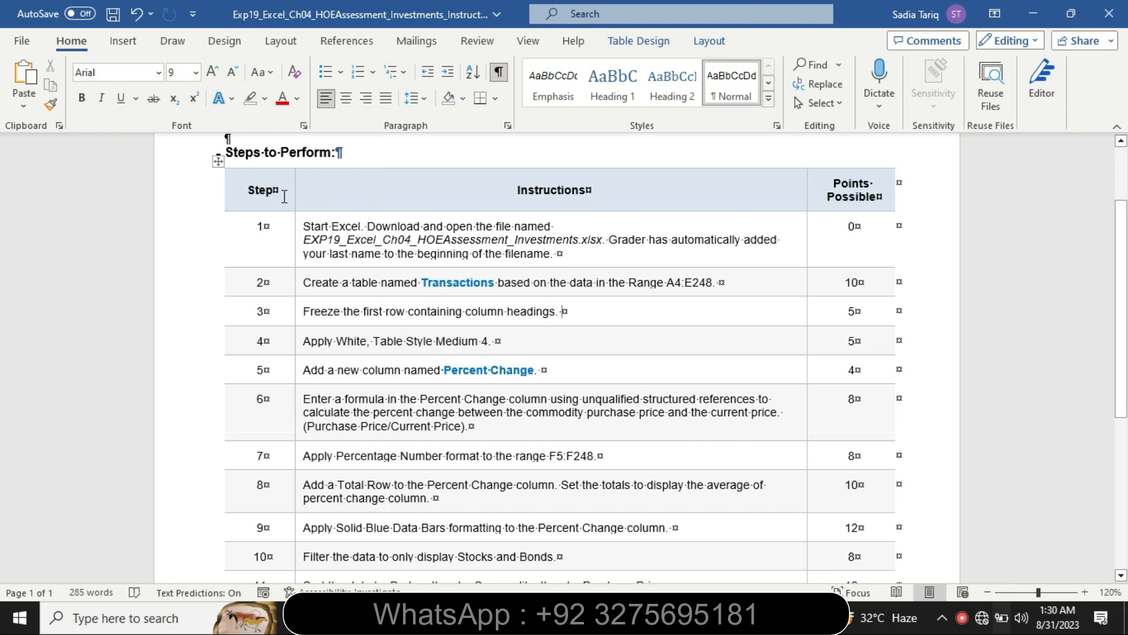
- Enlarge the step 4 instruction text to 20 pt and highlight it in yellow
{"action": "left_click", "coordinate": [295, 343]}
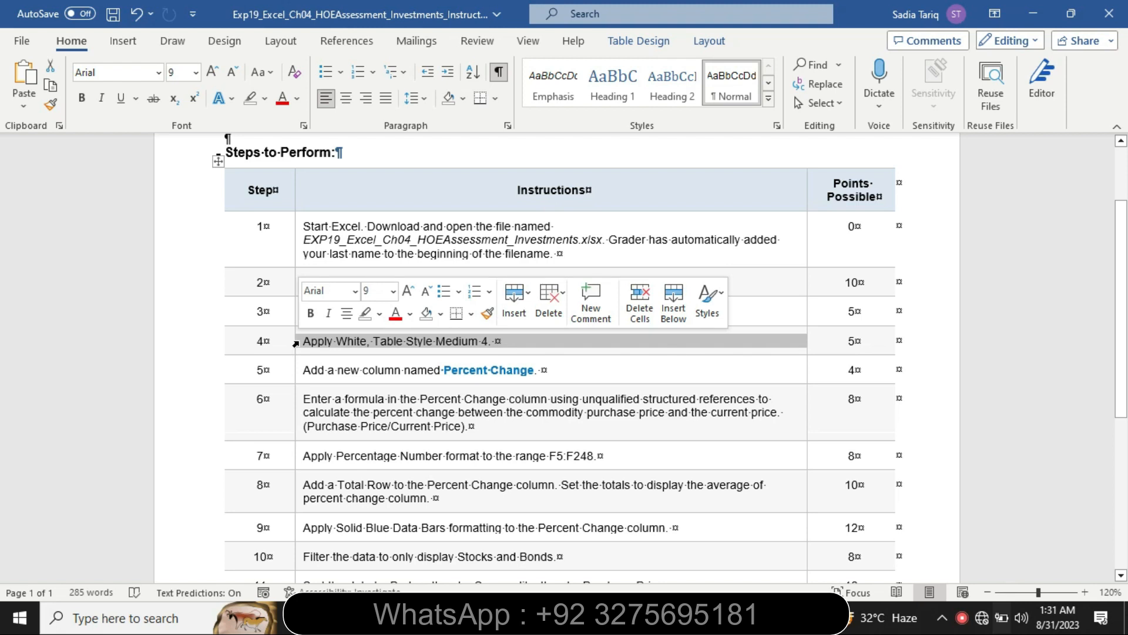
{"action": "left_click", "coordinate": [397, 297]}
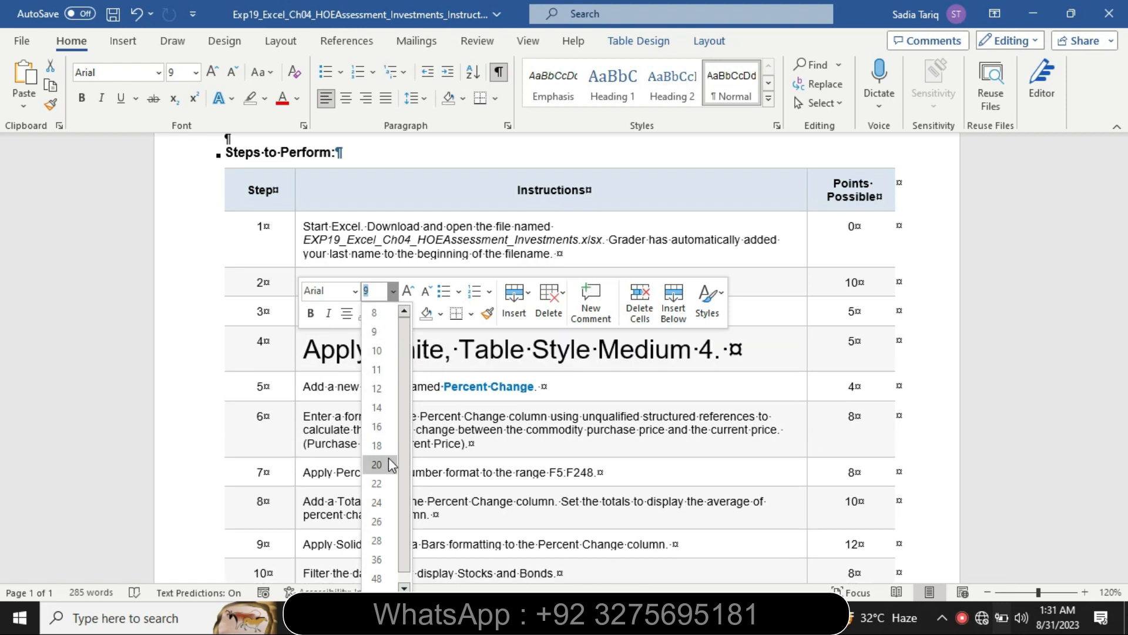
{"action": "left_click", "coordinate": [377, 464]}
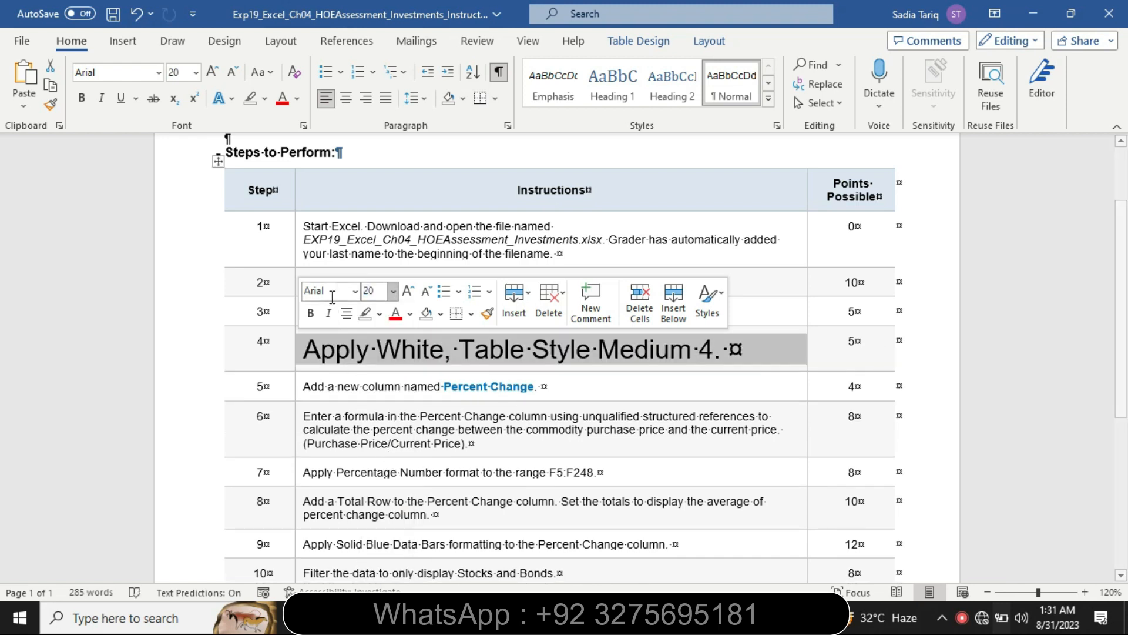
{"action": "left_click", "coordinate": [266, 100]}
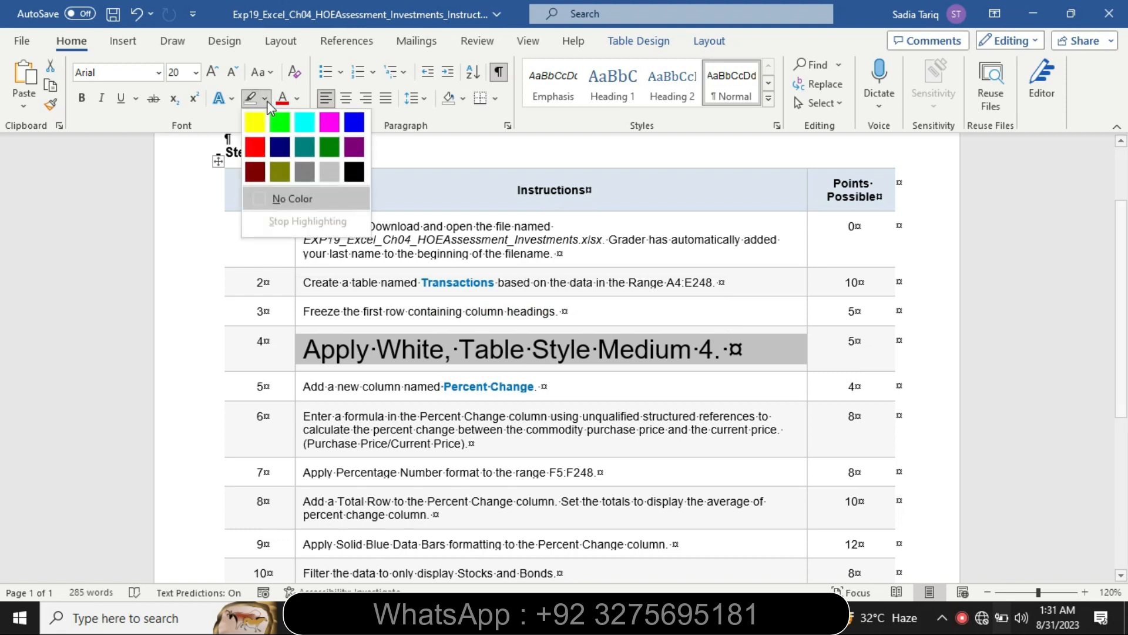
{"action": "left_click", "coordinate": [254, 119]}
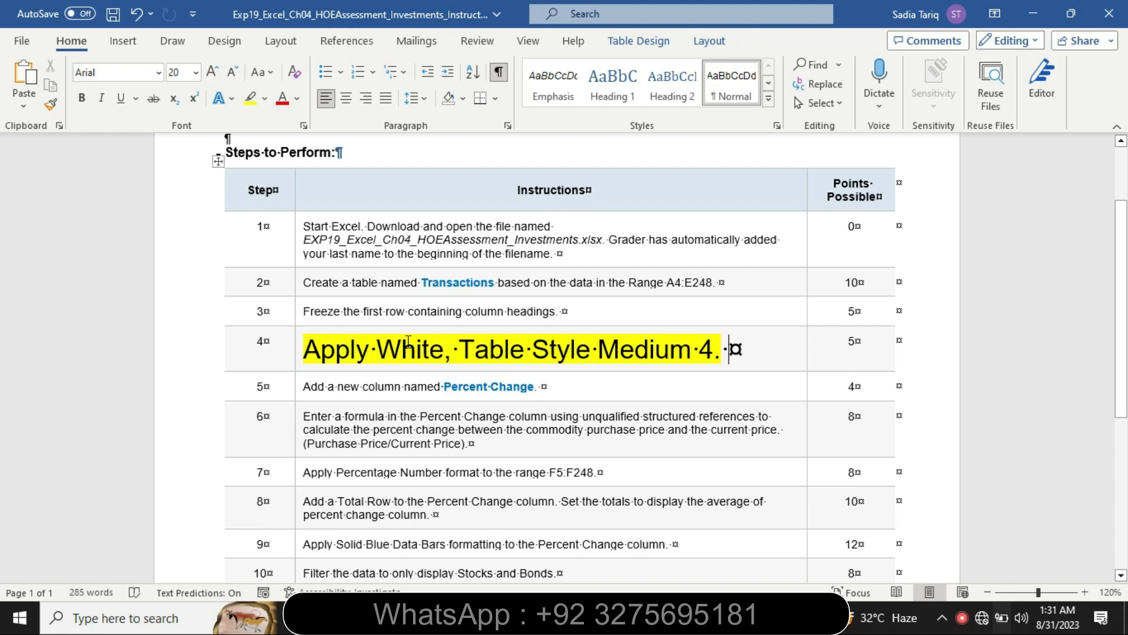
- Change the highlight of "White, Table Style Medium 4." in the step 4 instruction to turquoise
{"action": "left_click_drag", "start_coordinate": [378, 351], "coordinate": [727, 357]}
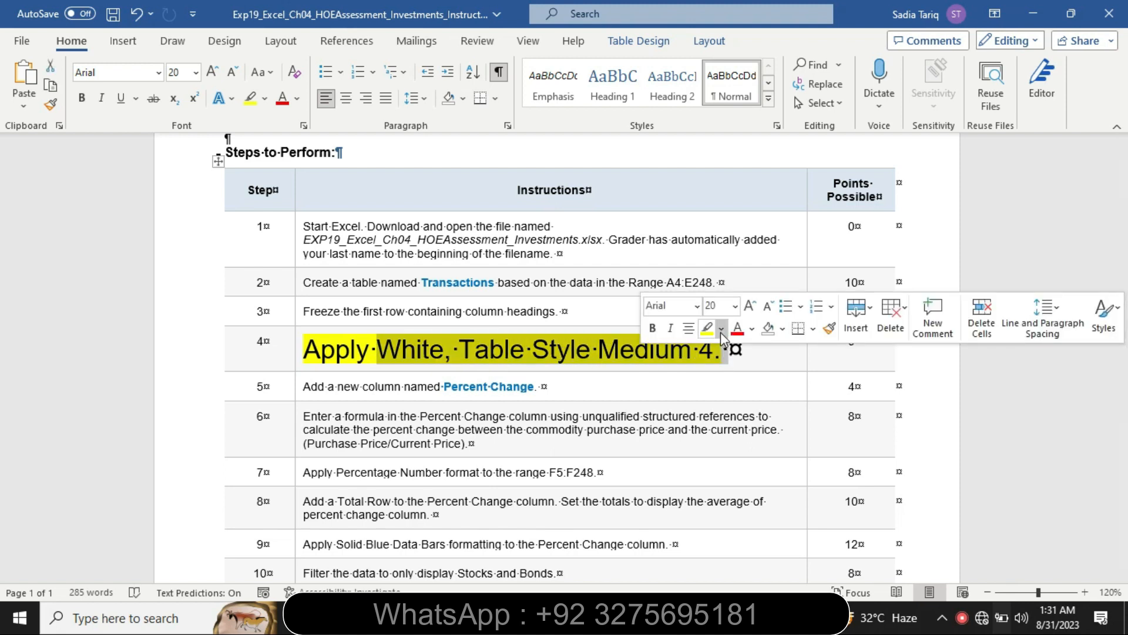
{"action": "left_click", "coordinate": [722, 338]}
{"action": "left_click", "coordinate": [758, 354]}
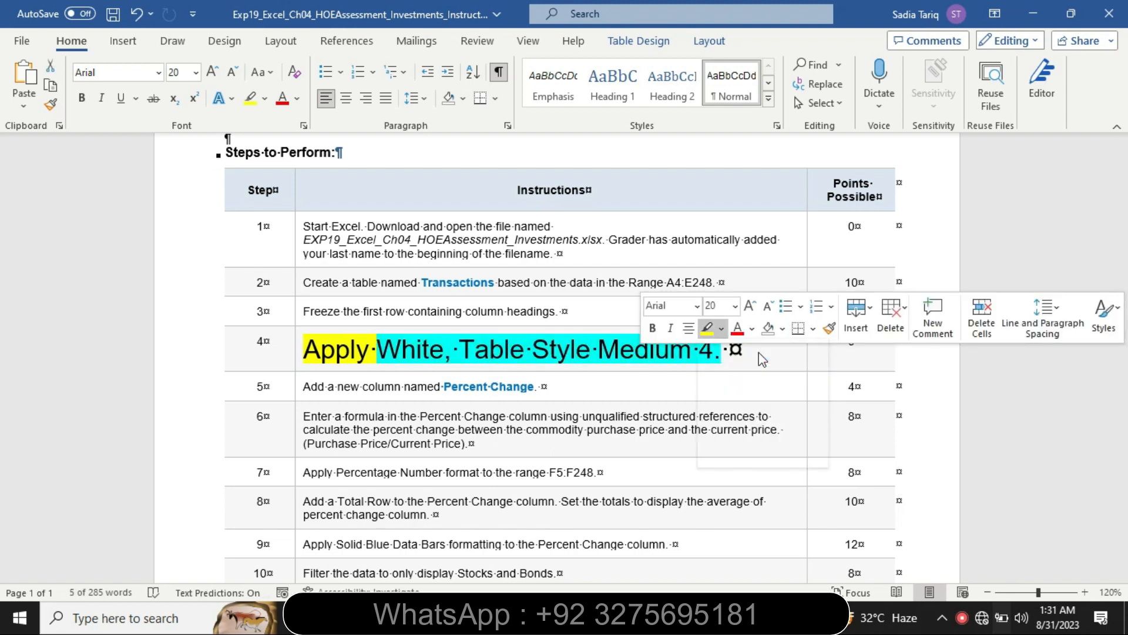
{"action": "left_click", "coordinate": [442, 349]}
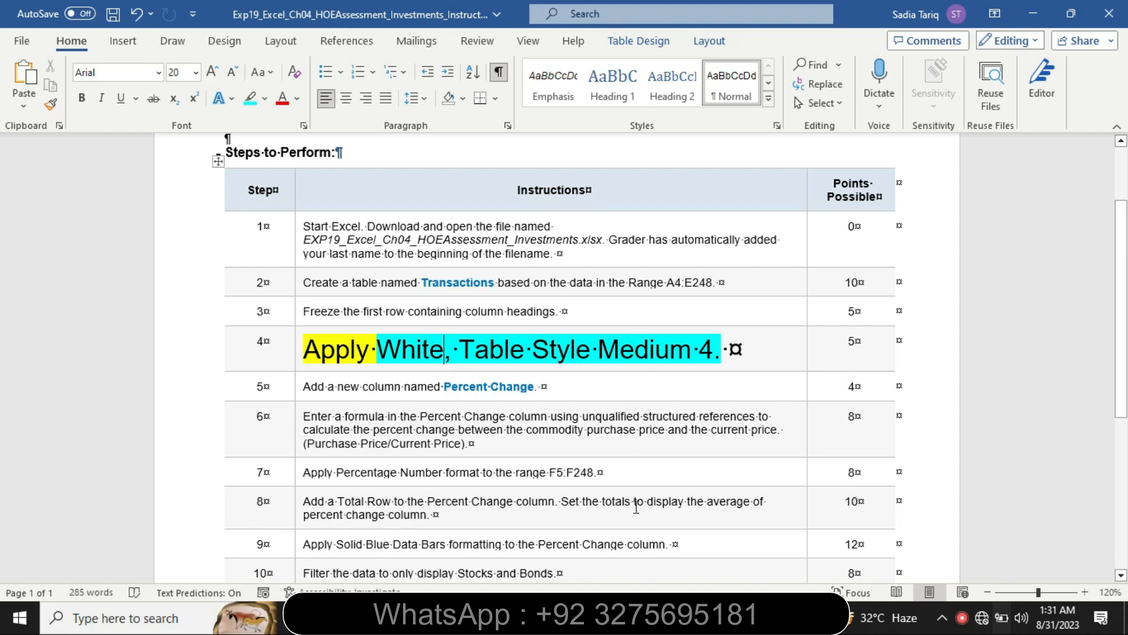
- Switch to Excel and apply the White, Table Style Medium 4 style to the Transactions table
{"action": "mouse_move", "coordinate": [622, 617]}
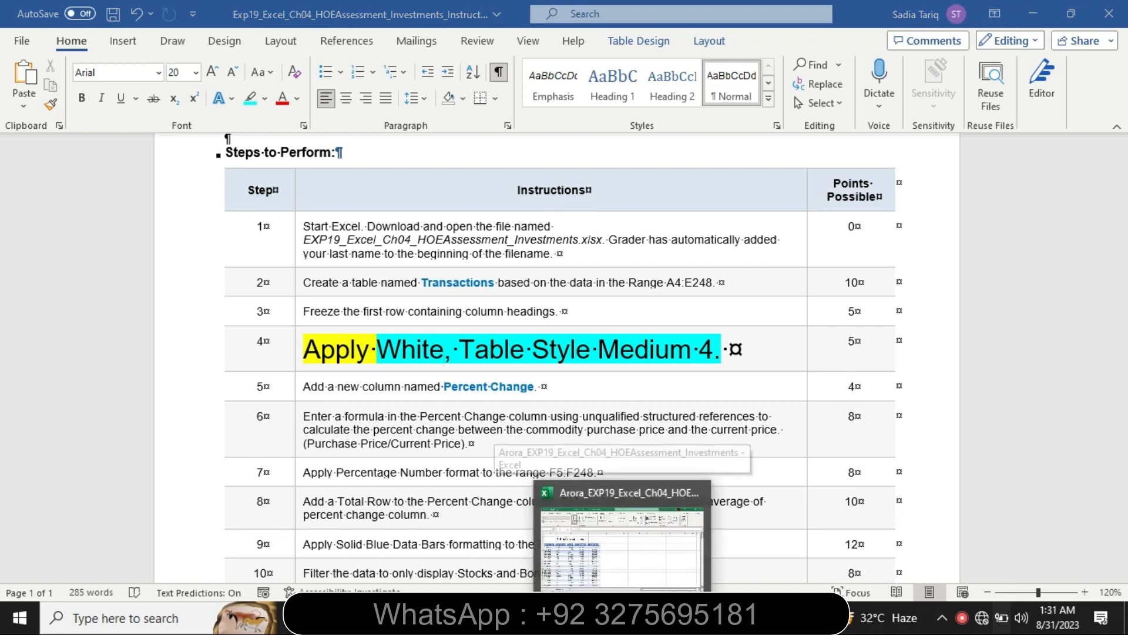
{"action": "left_click", "coordinate": [729, 447]}
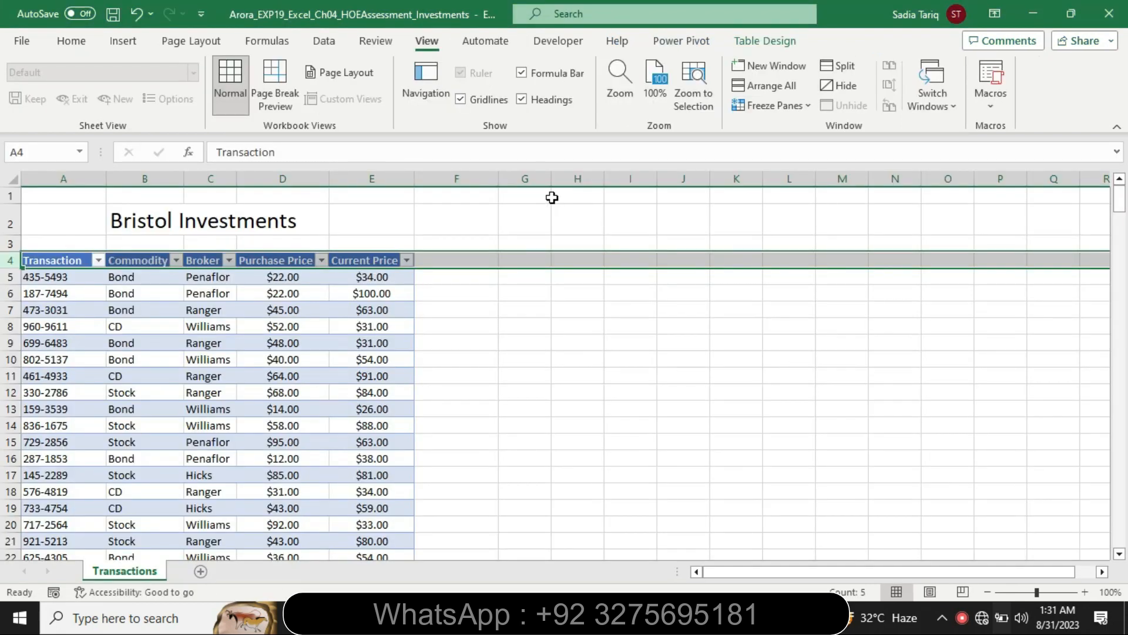
{"action": "left_click", "coordinate": [351, 261]}
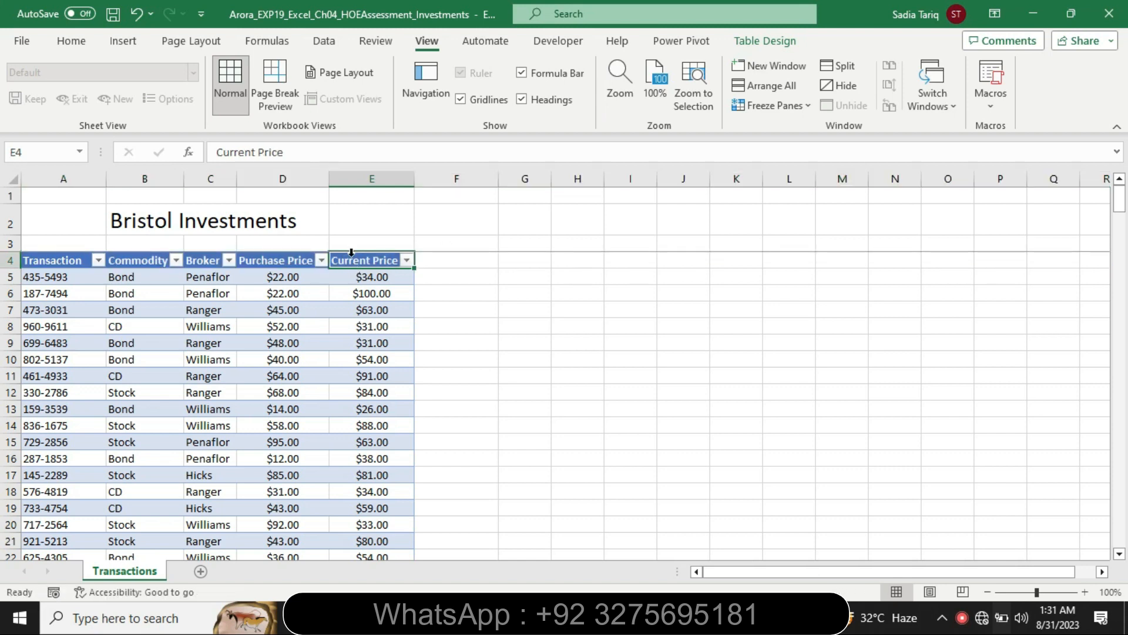
{"action": "left_click", "coordinate": [765, 42]}
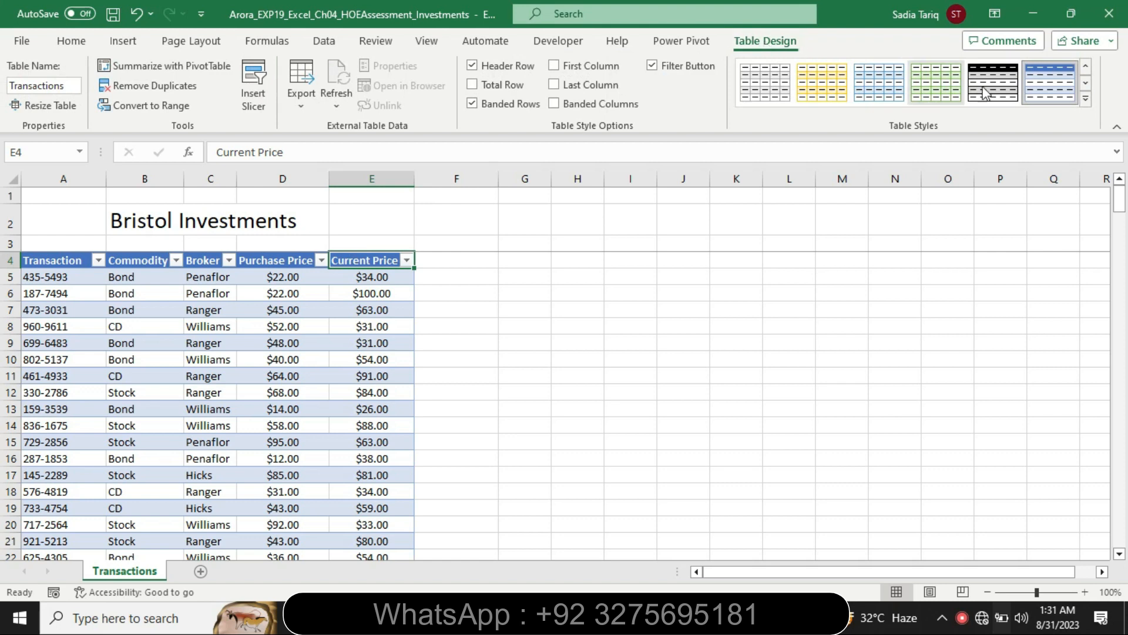
{"action": "left_click", "coordinate": [1085, 104]}
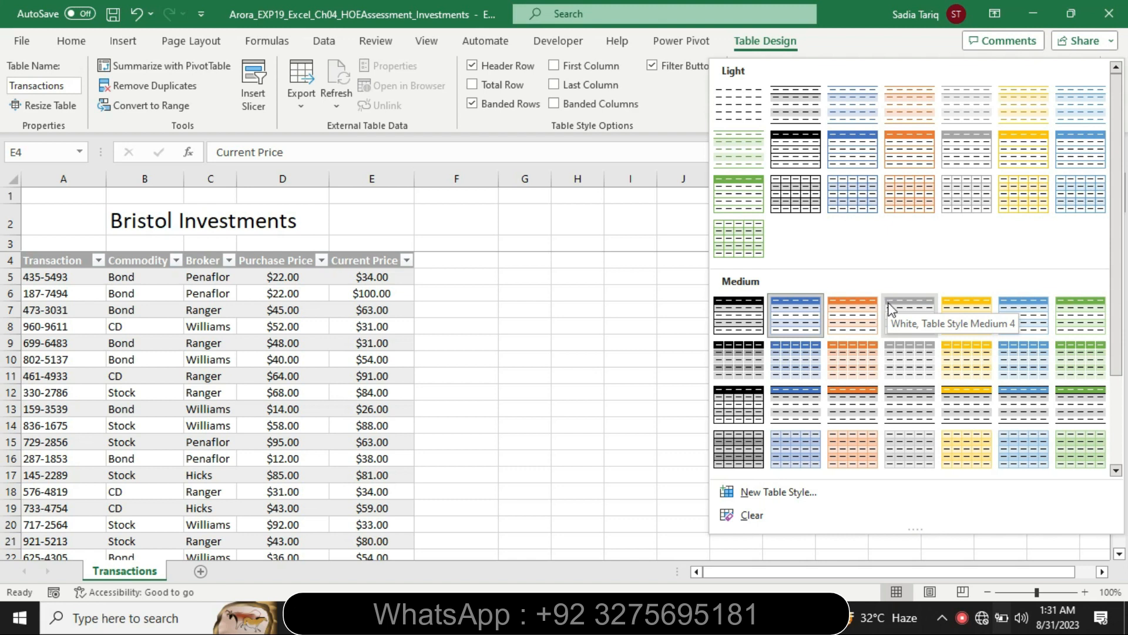
{"action": "left_click", "coordinate": [911, 324]}
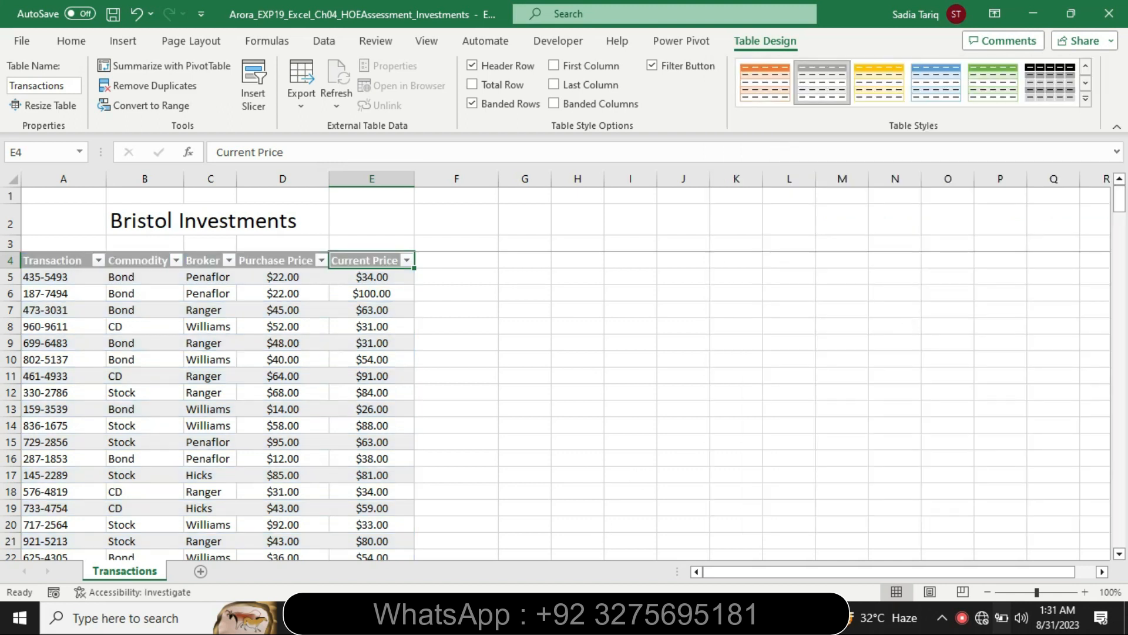
- Switch to Word, set the step 4 instruction text to 9 pt, and remove all its highlighting
{"action": "left_click", "coordinate": [571, 618]}
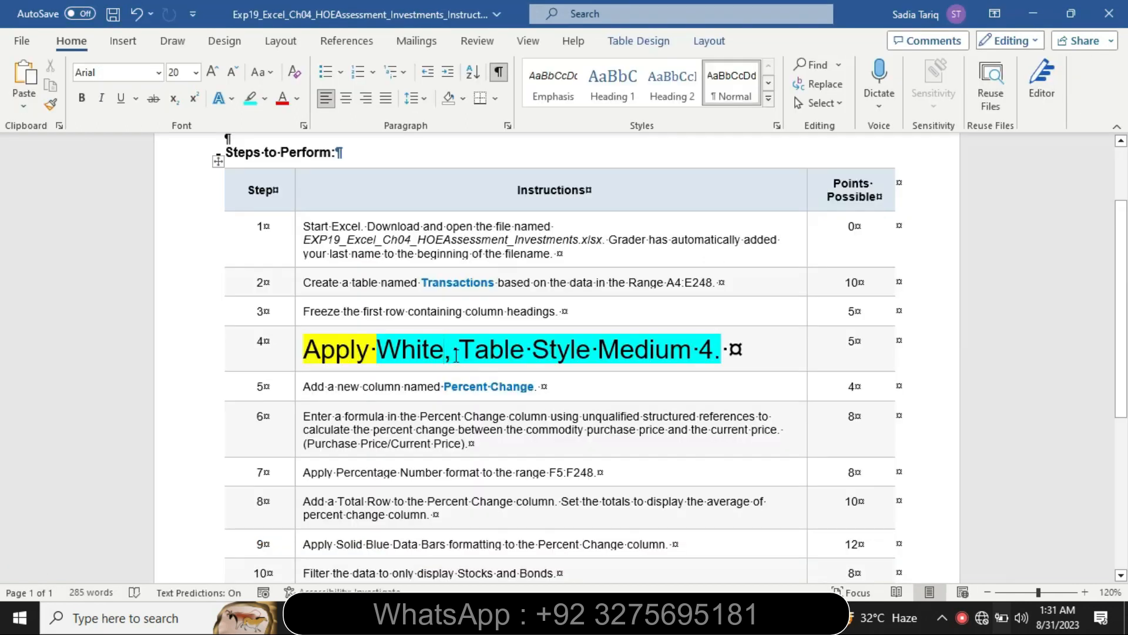
{"action": "left_click", "coordinate": [295, 367]}
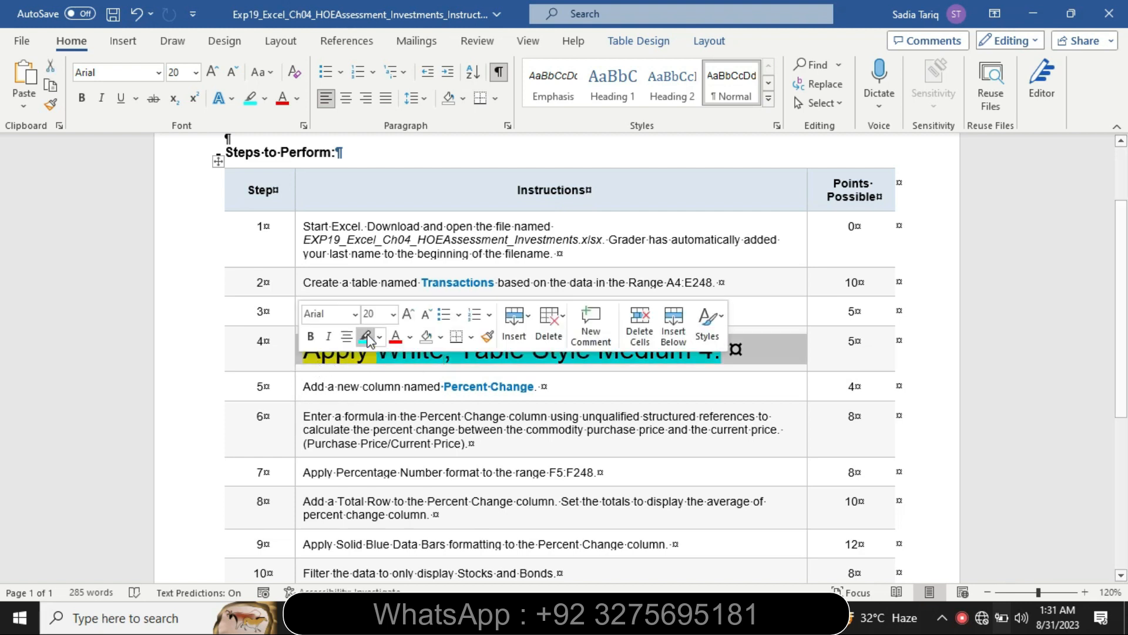
{"action": "left_click", "coordinate": [394, 316]}
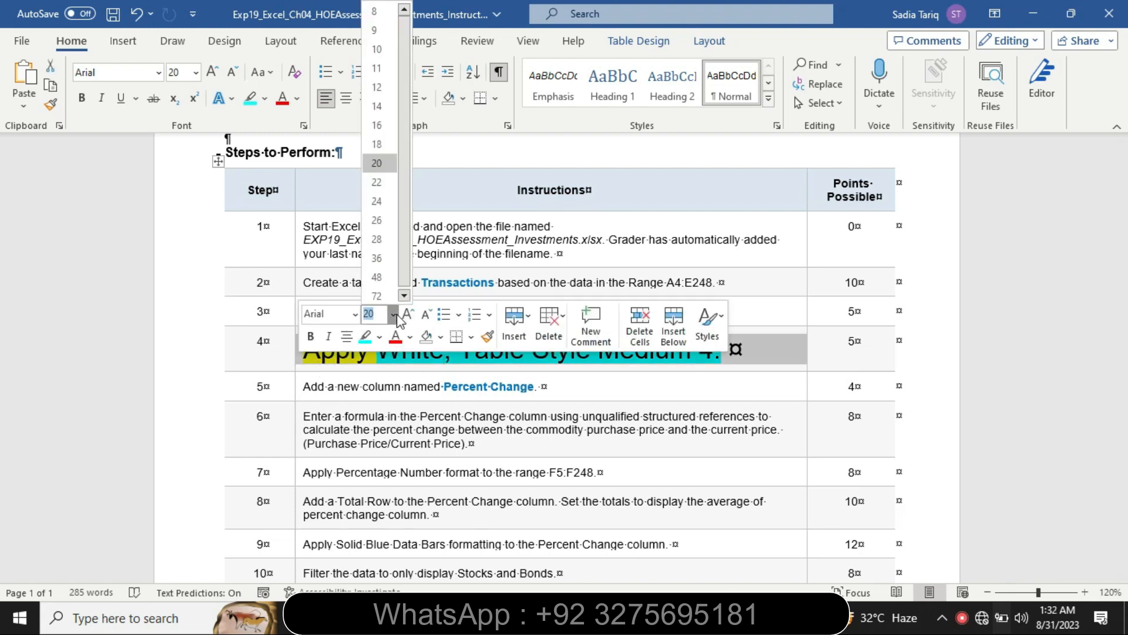
{"action": "left_click", "coordinate": [386, 33]}
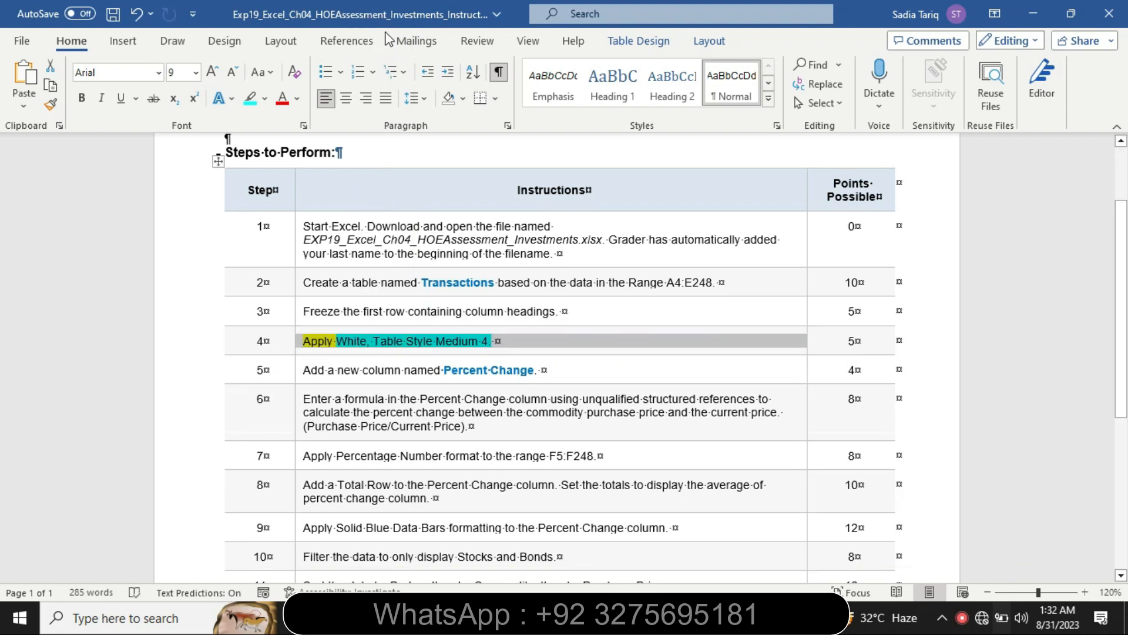
{"action": "left_click", "coordinate": [266, 99]}
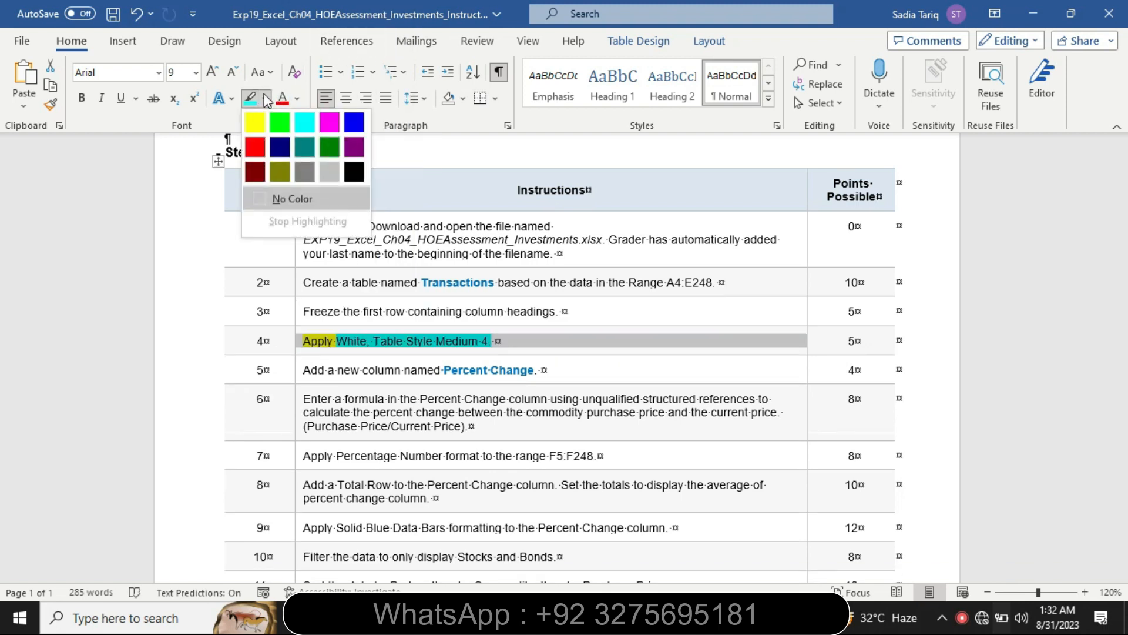
{"action": "left_click", "coordinate": [276, 200]}
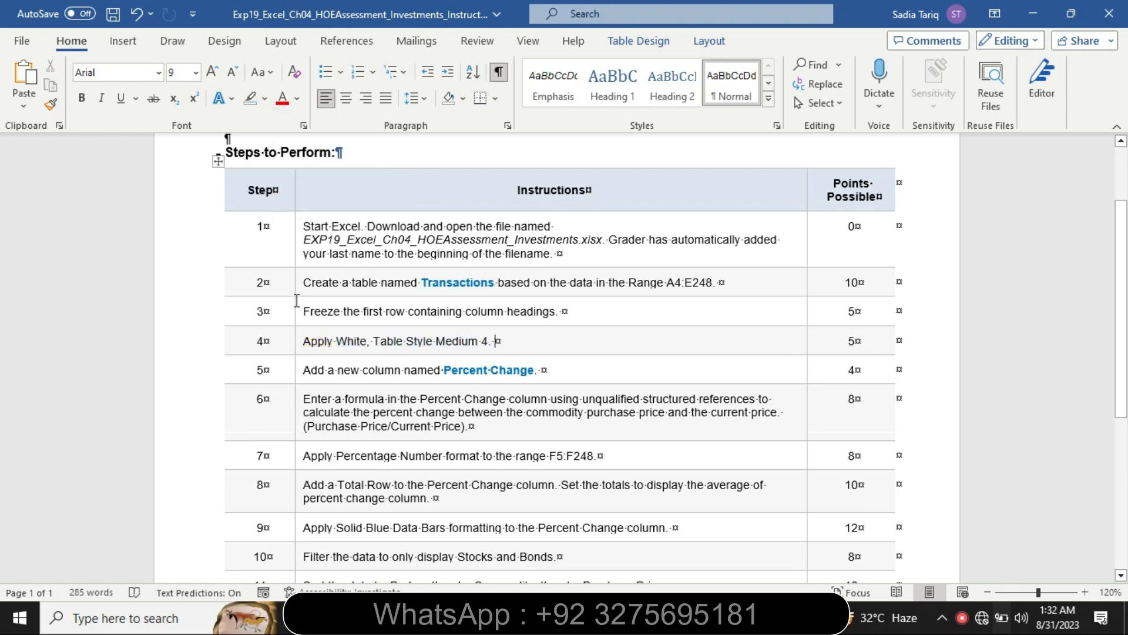
- Enlarge the step 5 instruction text to 16 pt and highlight it in yellow
{"action": "left_click", "coordinate": [296, 371]}
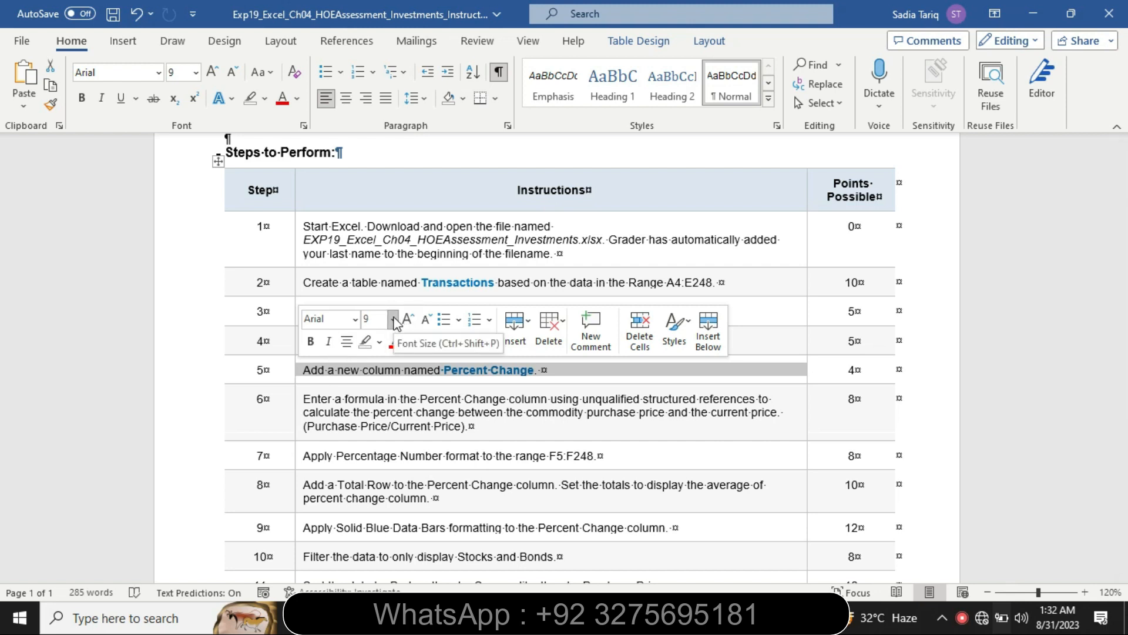
{"action": "left_click", "coordinate": [393, 319]}
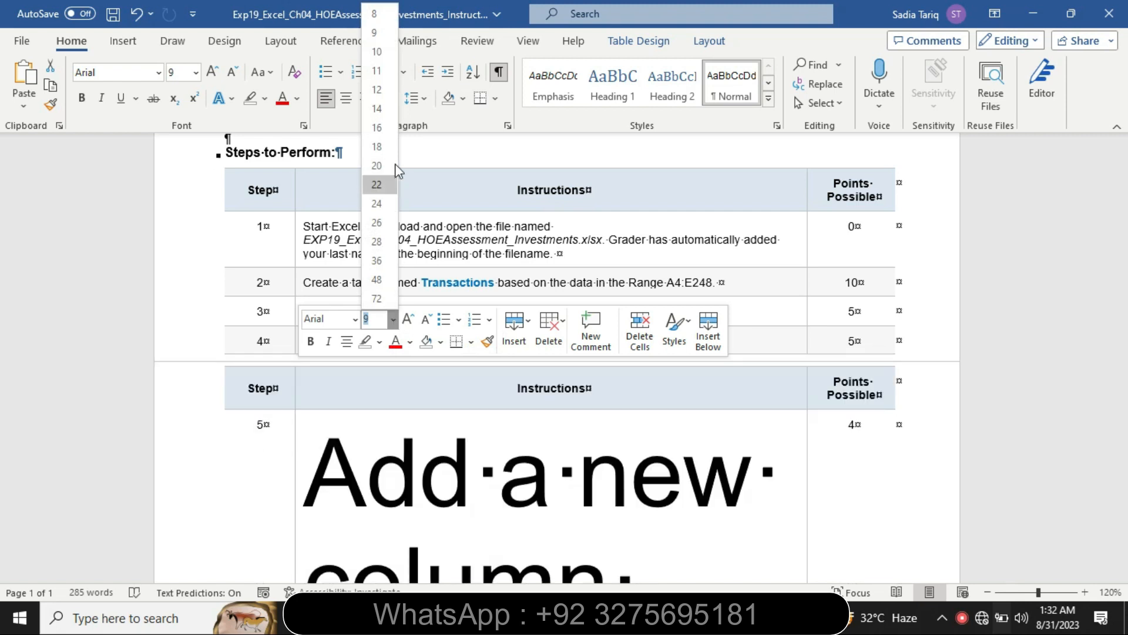
{"action": "left_click", "coordinate": [387, 121]}
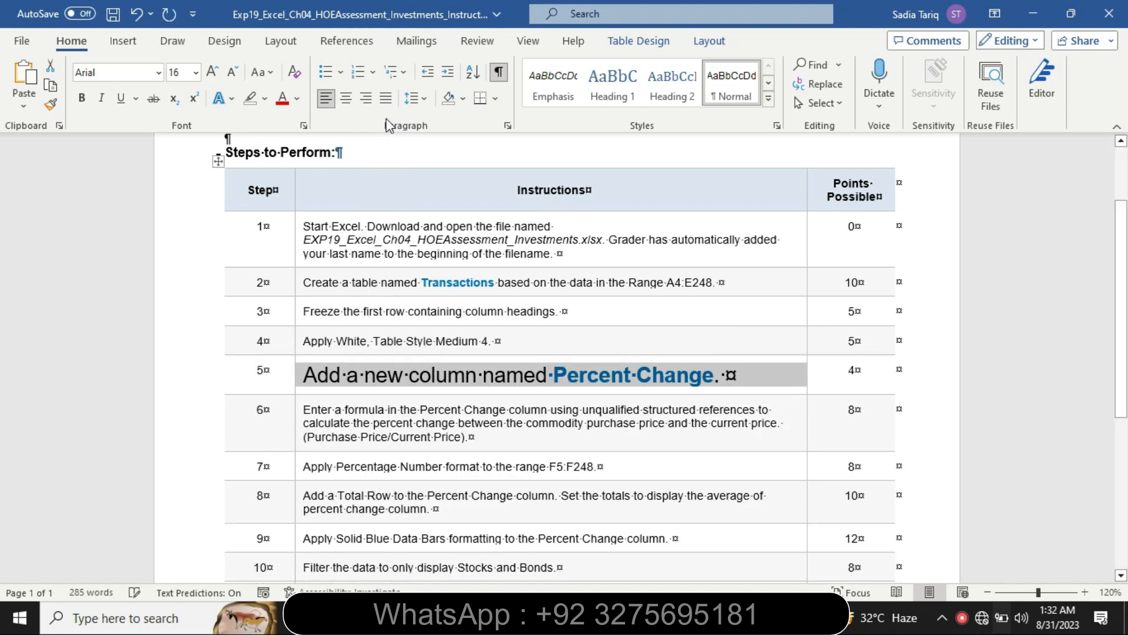
{"action": "left_click", "coordinate": [264, 98]}
{"action": "left_click", "coordinate": [259, 119]}
{"action": "left_click", "coordinate": [726, 374]}
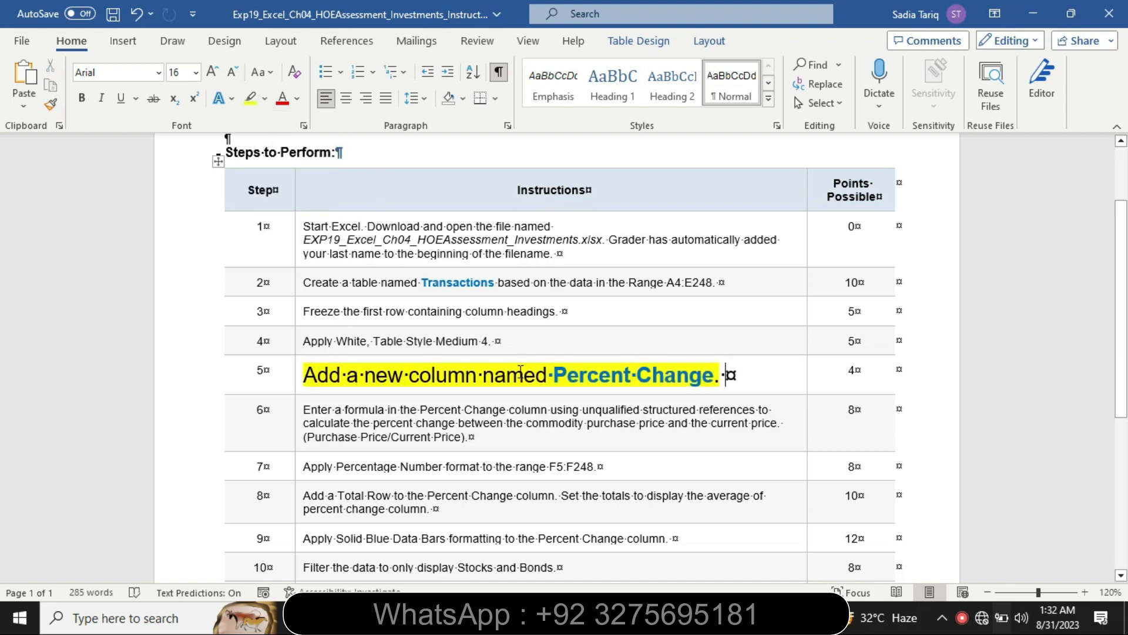
- Copy "Percent Change" from the step 5 instruction and paste it in Excel cell F4 as a new table column heading
{"action": "left_click_drag", "start_coordinate": [556, 376], "coordinate": [698, 385]}
{"action": "key", "text": "ctrl+c"}
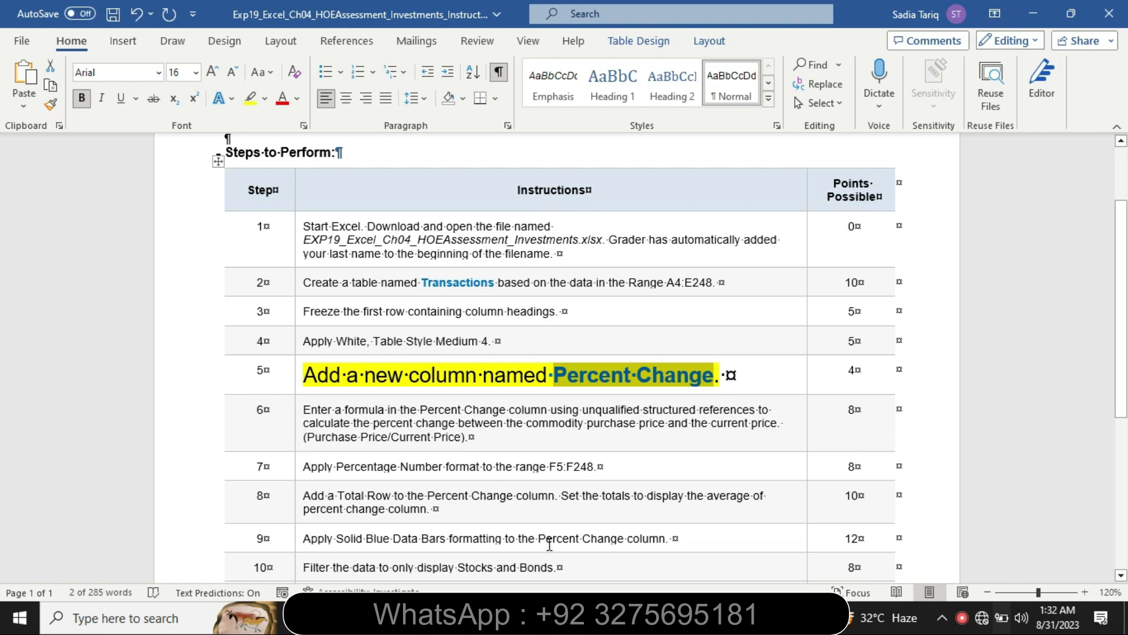
{"action": "mouse_move", "coordinate": [623, 618]}
{"action": "left_click", "coordinate": [623, 546]}
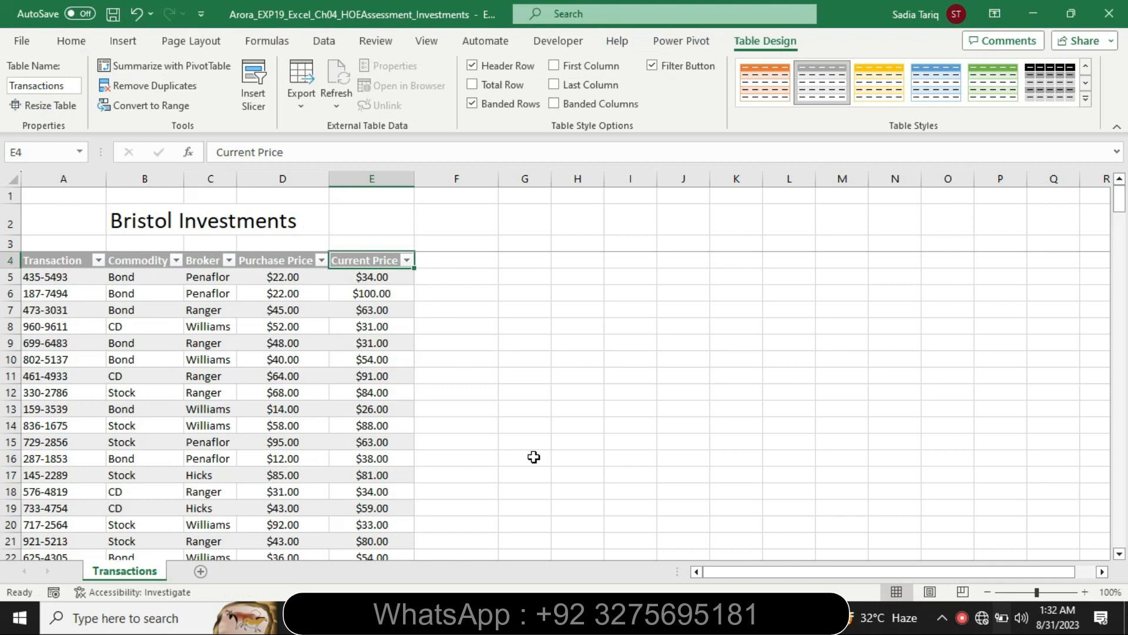
{"action": "left_click", "coordinate": [452, 258]}
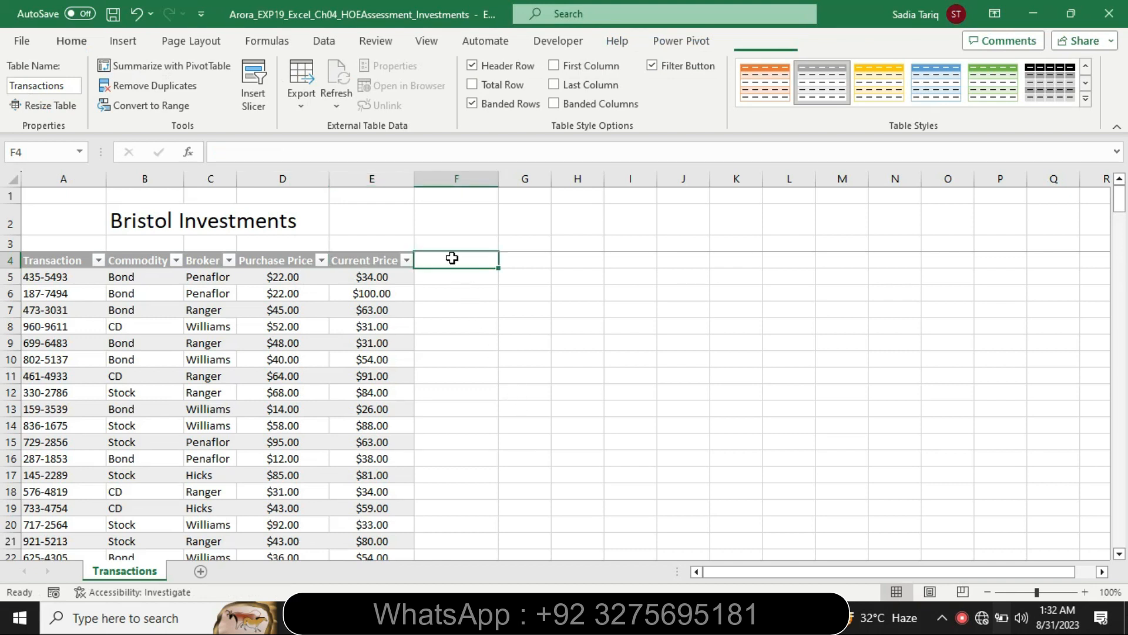
{"action": "key", "text": "ctrl+v"}
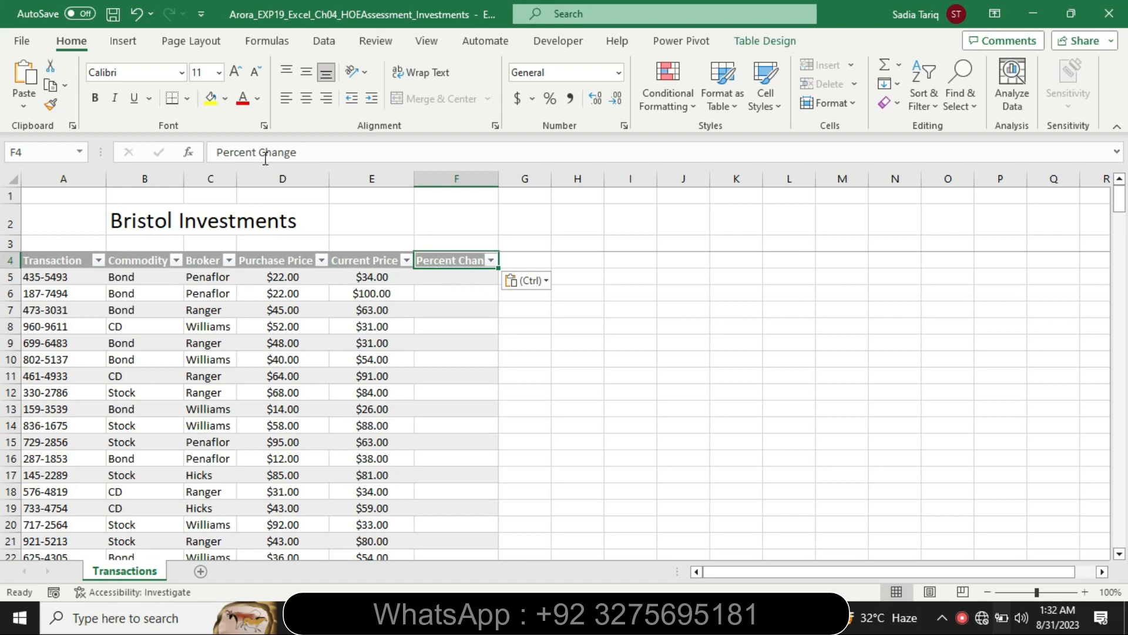
- Switch to Word, set the step 5 instruction text to 9 pt, and remove its highlighting
{"action": "key", "text": "alt+Tab"}
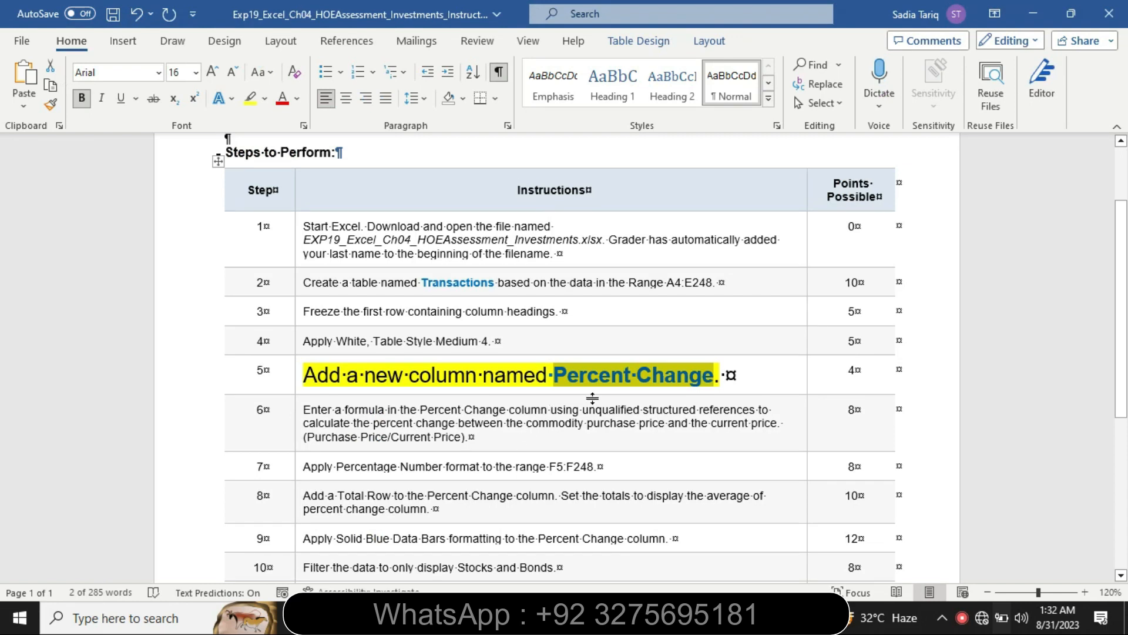
{"action": "left_click", "coordinate": [296, 388]}
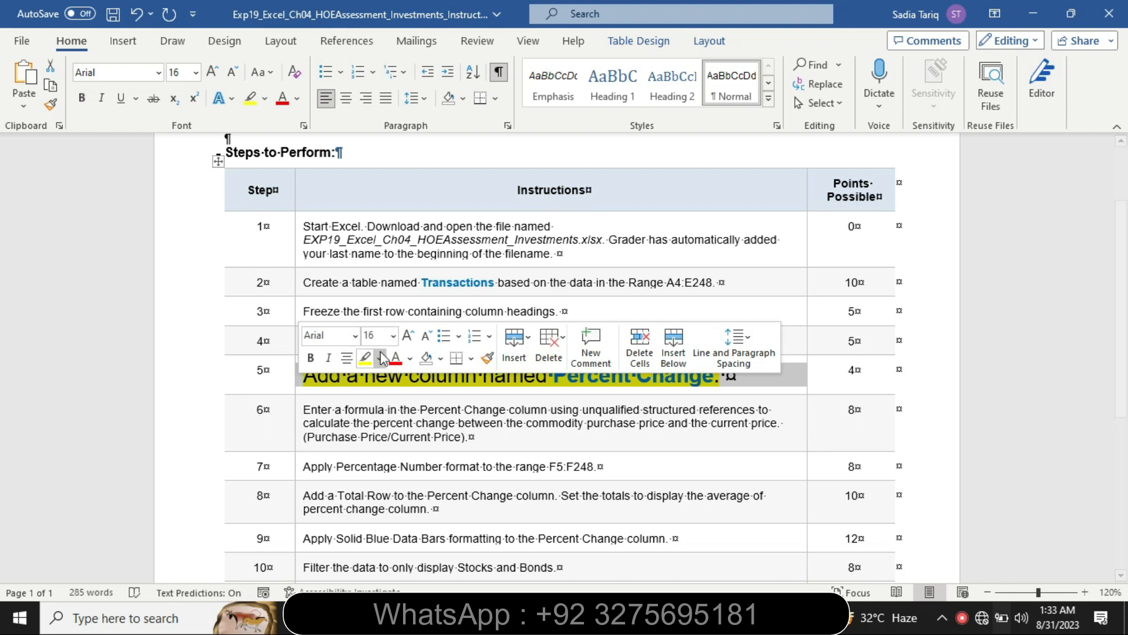
{"action": "left_click", "coordinate": [393, 336]}
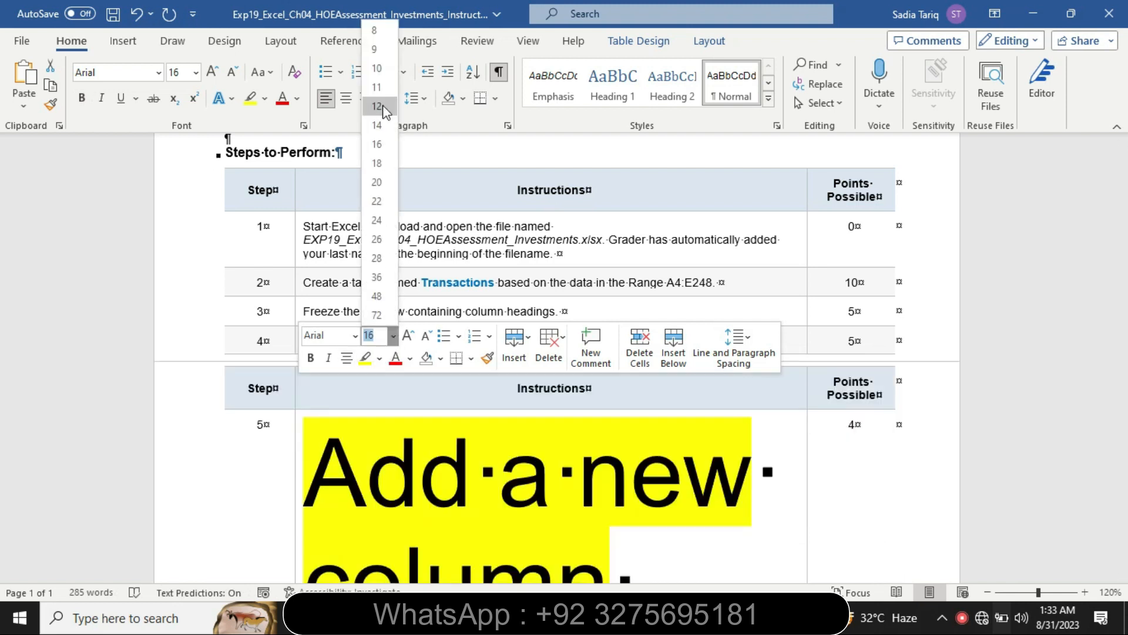
{"action": "left_click", "coordinate": [376, 49]}
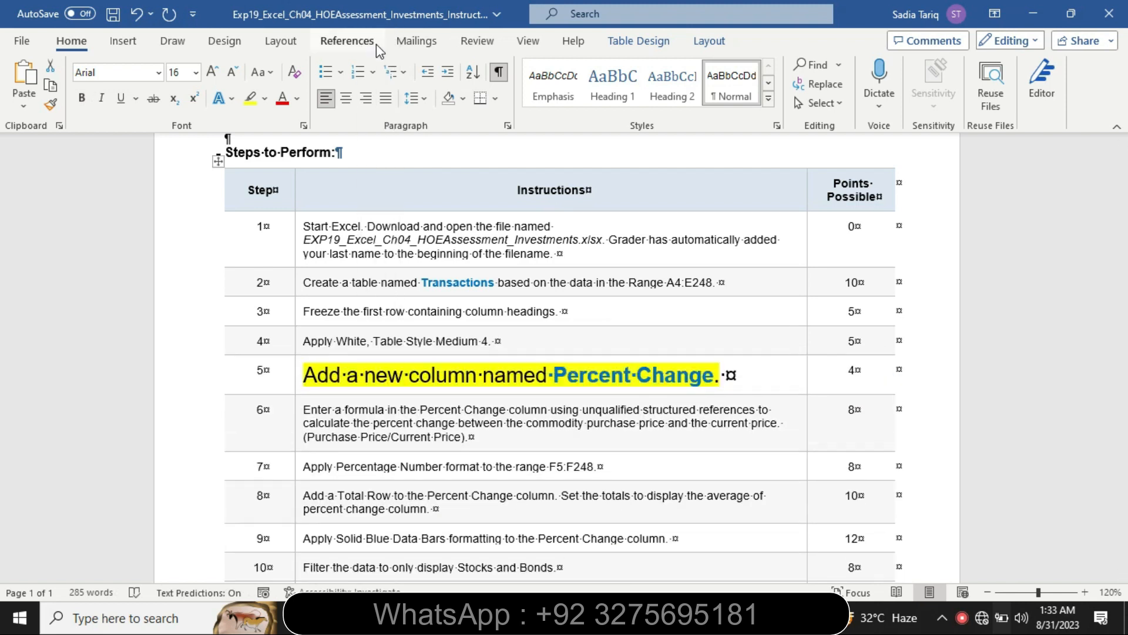
{"action": "left_click", "coordinate": [269, 102]}
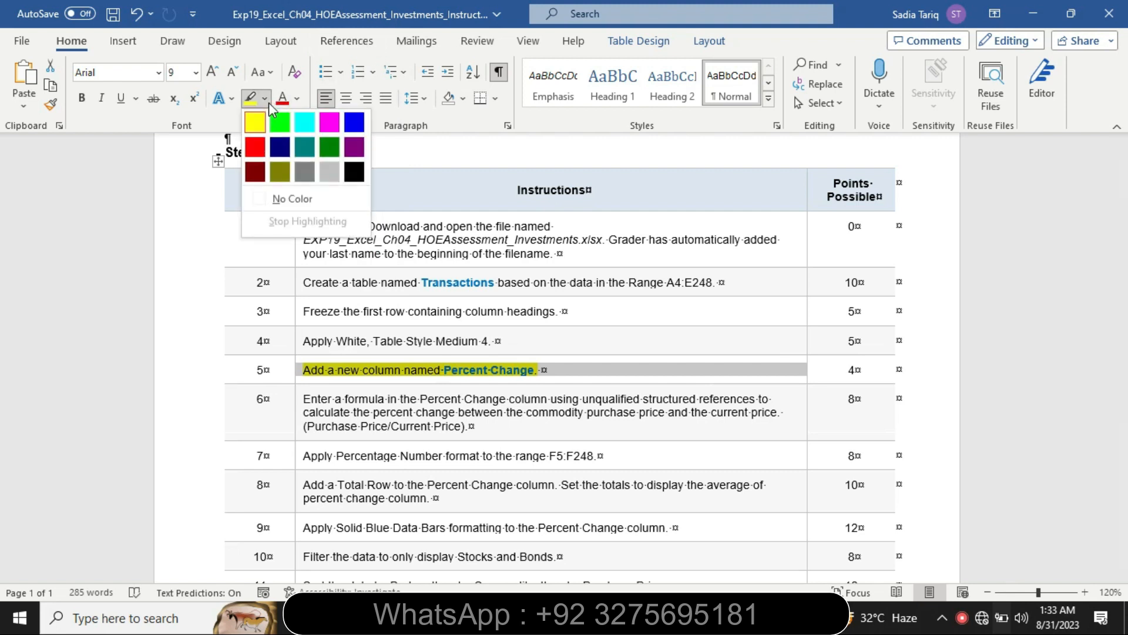
{"action": "left_click", "coordinate": [317, 199]}
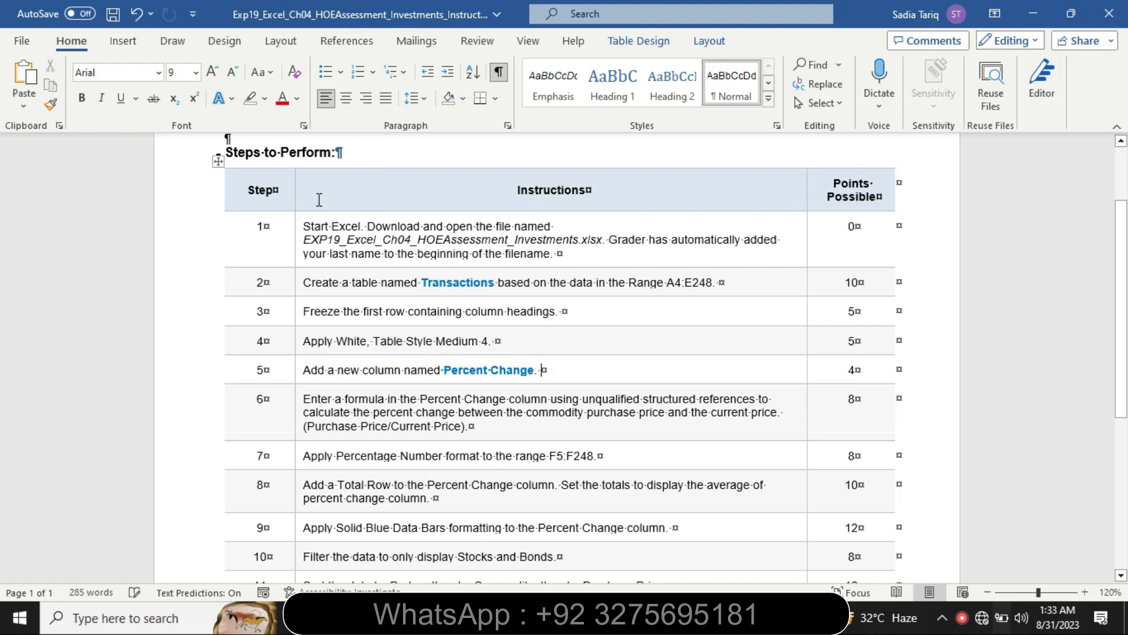
- Enlarge the step 6 instruction text to 16 pt and highlight it in yellow
{"action": "left_click", "coordinate": [295, 402]}
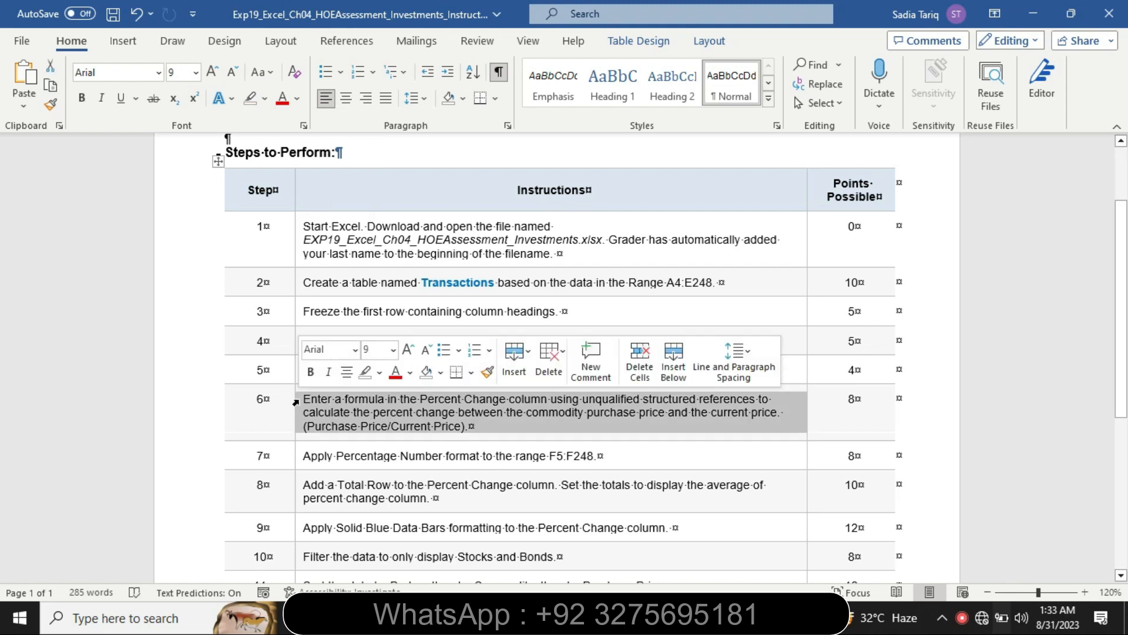
{"action": "left_click", "coordinate": [393, 351]}
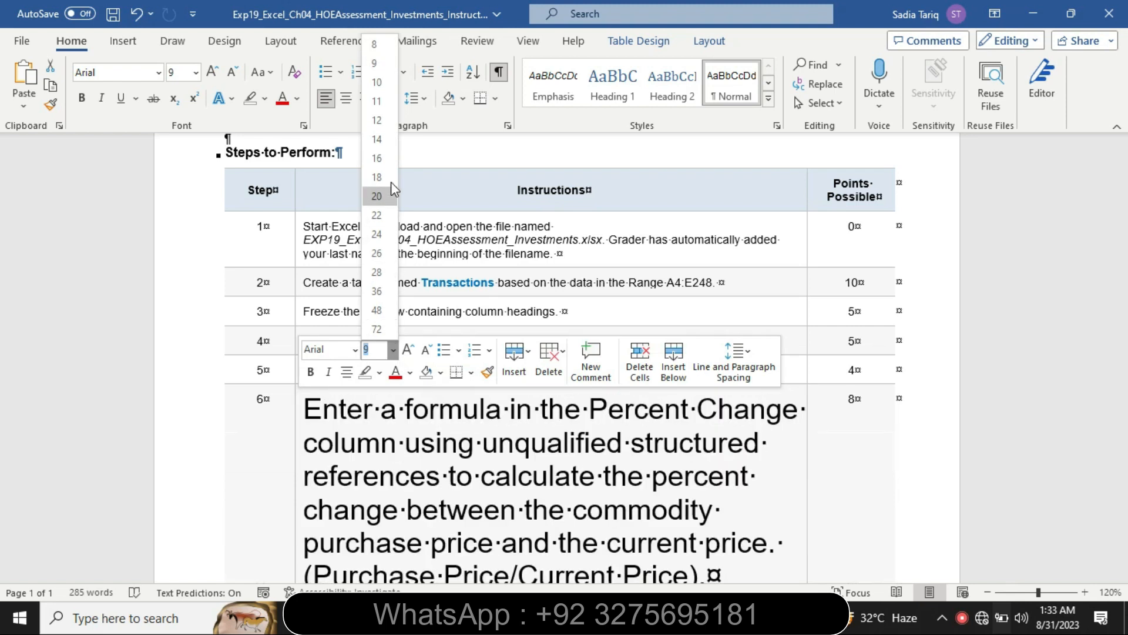
{"action": "left_click", "coordinate": [387, 165]}
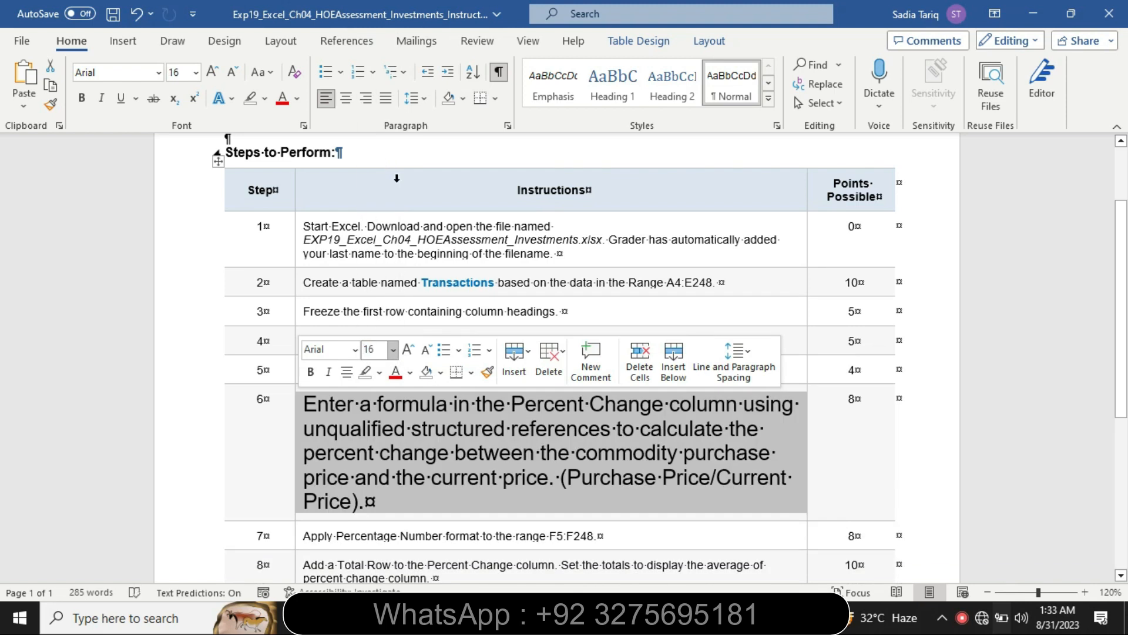
{"action": "left_click", "coordinate": [379, 373]}
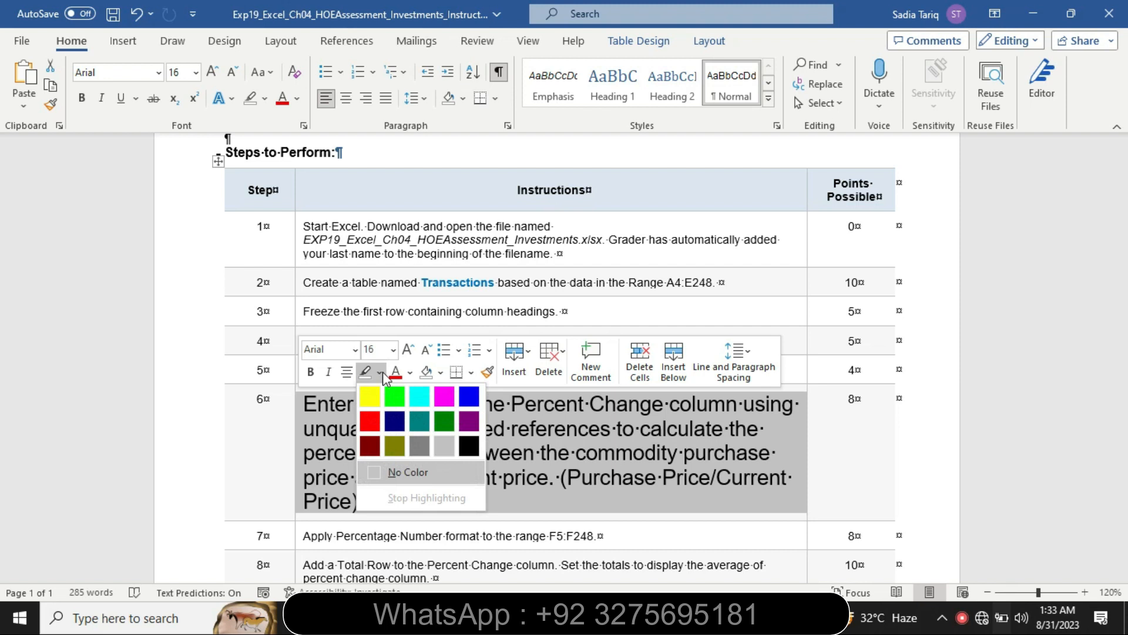
{"action": "left_click", "coordinate": [370, 405]}
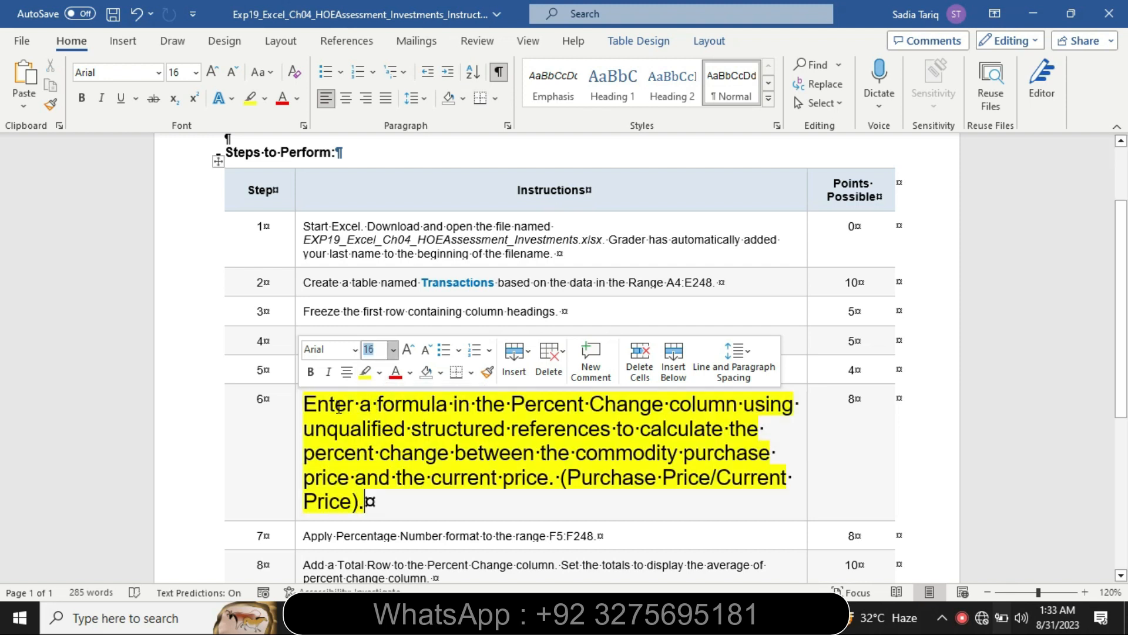
- Change the highlighting of the entire step 6 instruction text to turquoise
{"action": "left_click_drag", "start_coordinate": [315, 406], "coordinate": [769, 452]}
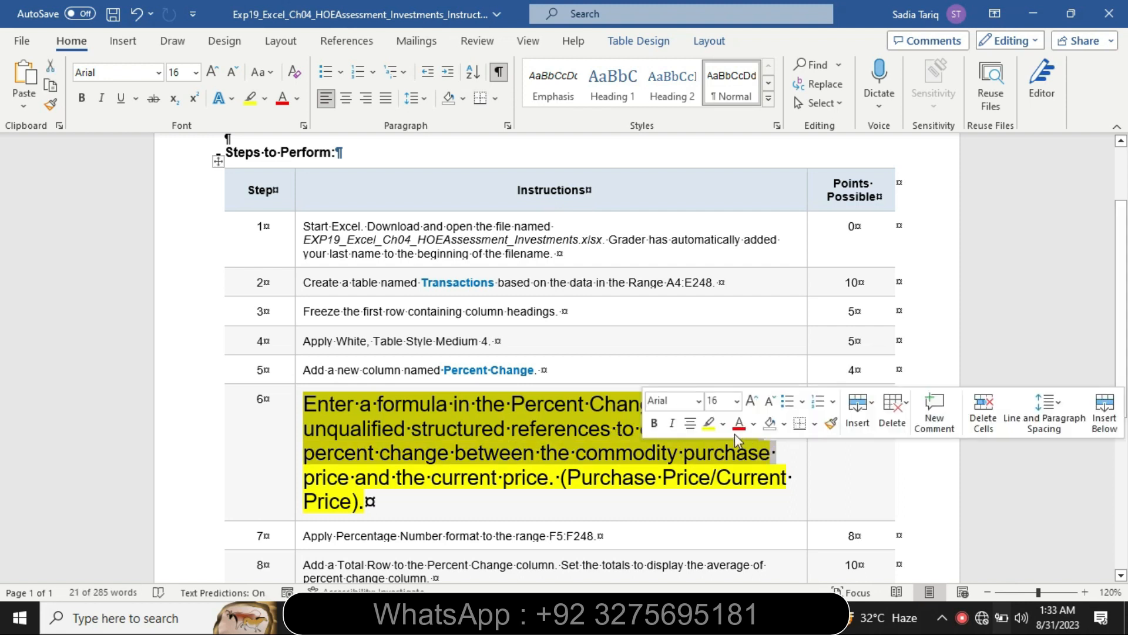
{"action": "left_click", "coordinate": [723, 424]}
{"action": "left_click", "coordinate": [762, 447]}
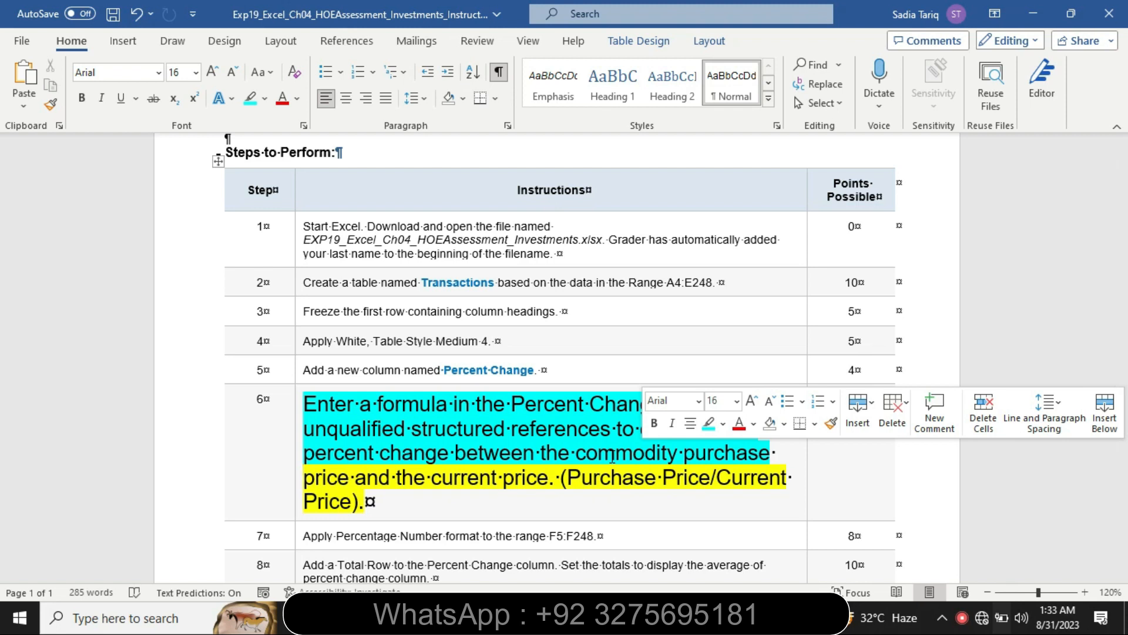
{"action": "left_click", "coordinate": [298, 405]}
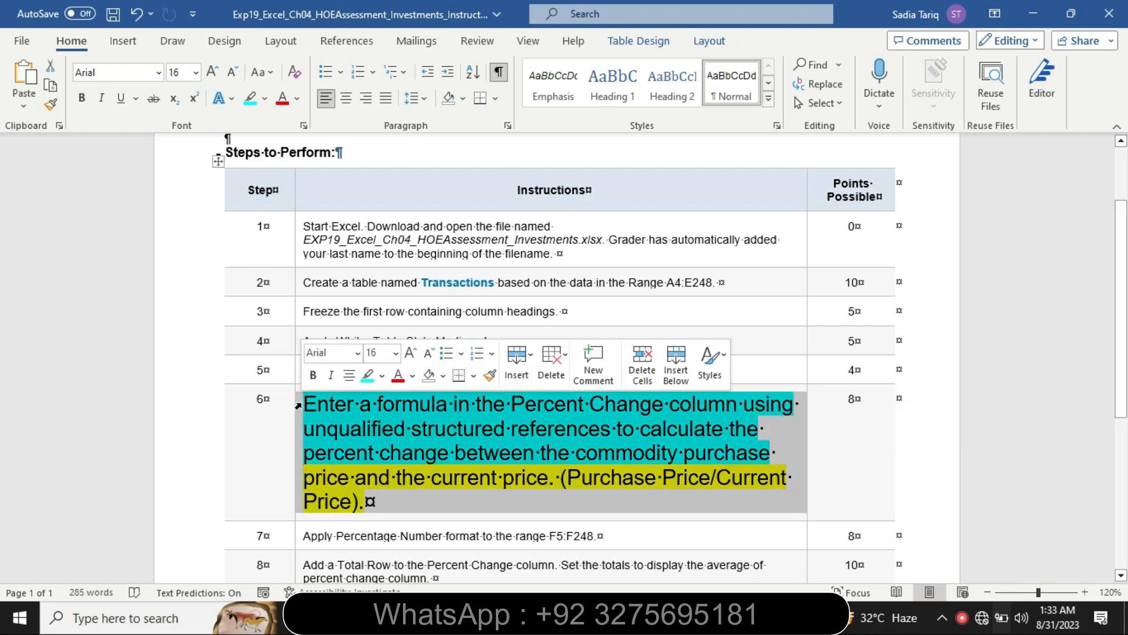
{"action": "left_click", "coordinate": [344, 401]}
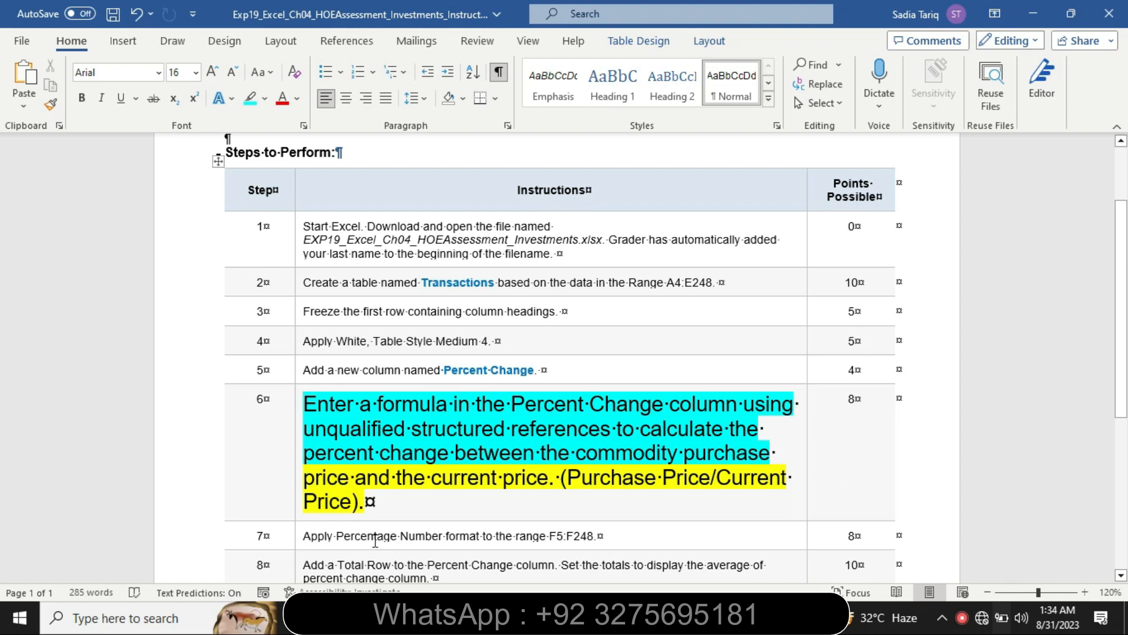
{"action": "left_click_drag", "start_coordinate": [318, 477], "coordinate": [403, 505]}
{"action": "left_click", "coordinate": [469, 480]}
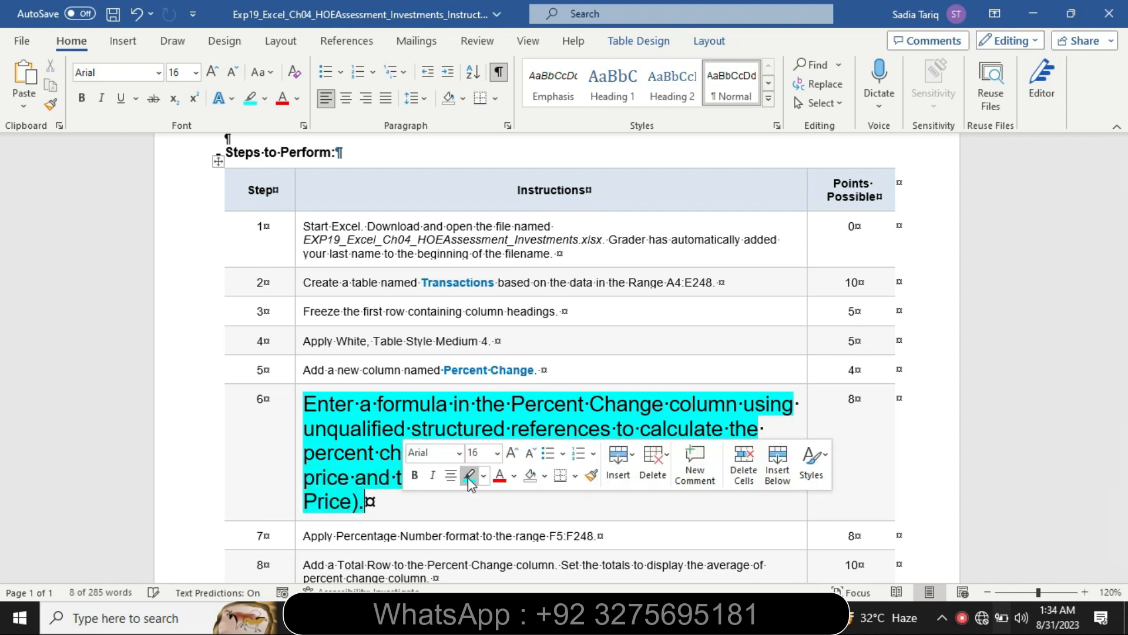
{"action": "left_click", "coordinate": [413, 509]}
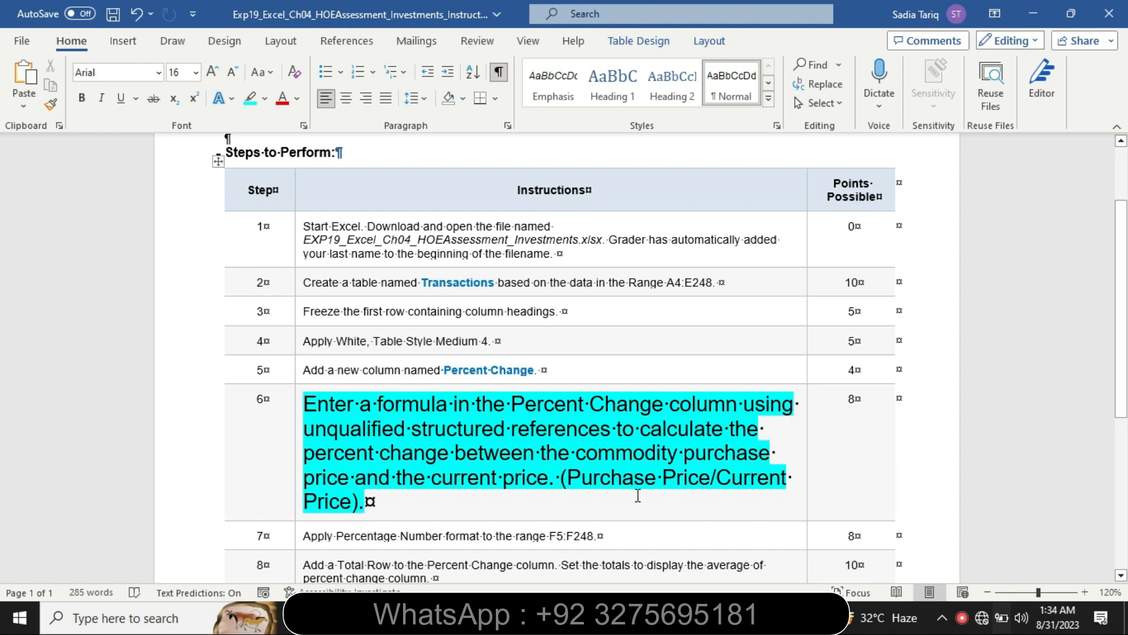
- Switch to Excel and enter the formula =[@[Purchase Price]]/[@[Current Price]] in cell F5 of the Percent Change column, checking the filled cells below
{"action": "left_click_drag", "start_coordinate": [560, 477], "coordinate": [751, 486]}
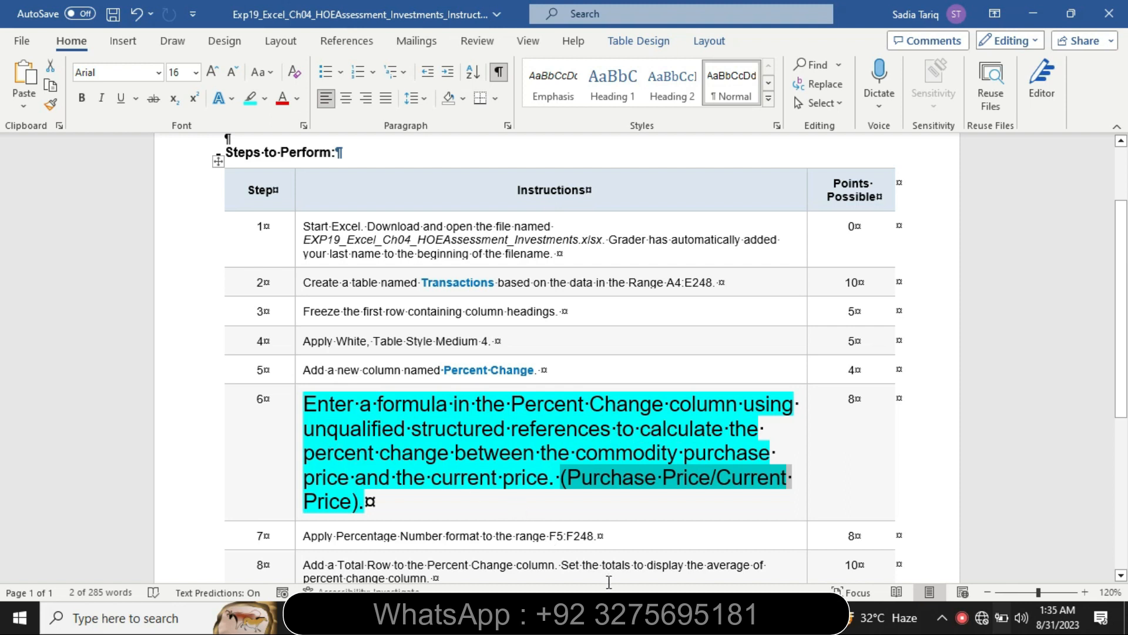
{"action": "left_click", "coordinate": [608, 616]}
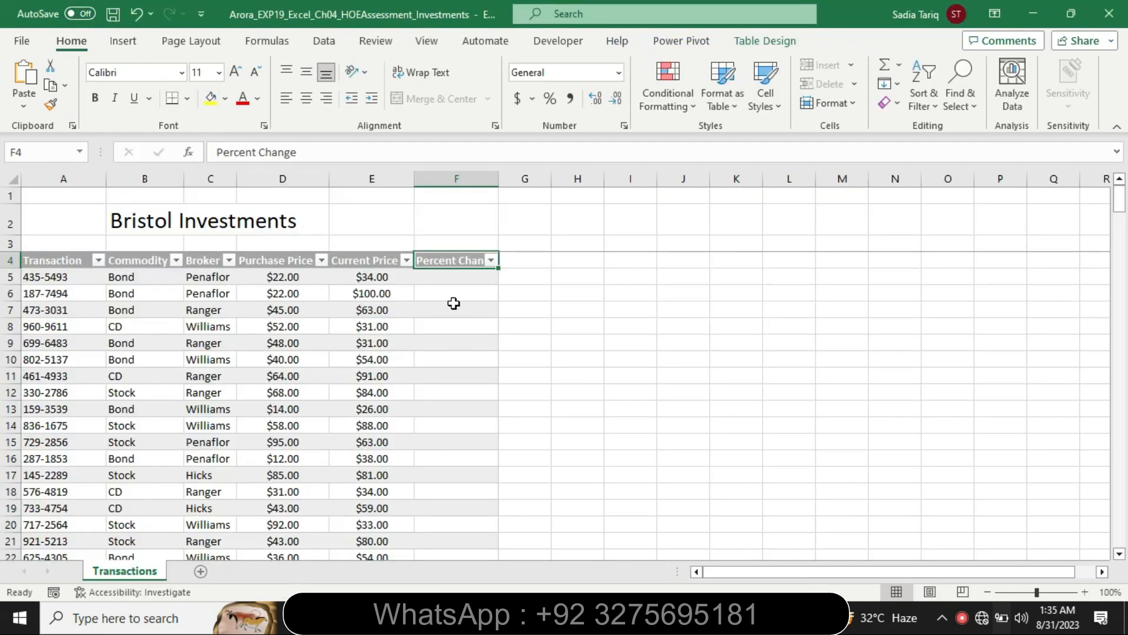
{"action": "left_click", "coordinate": [453, 279]}
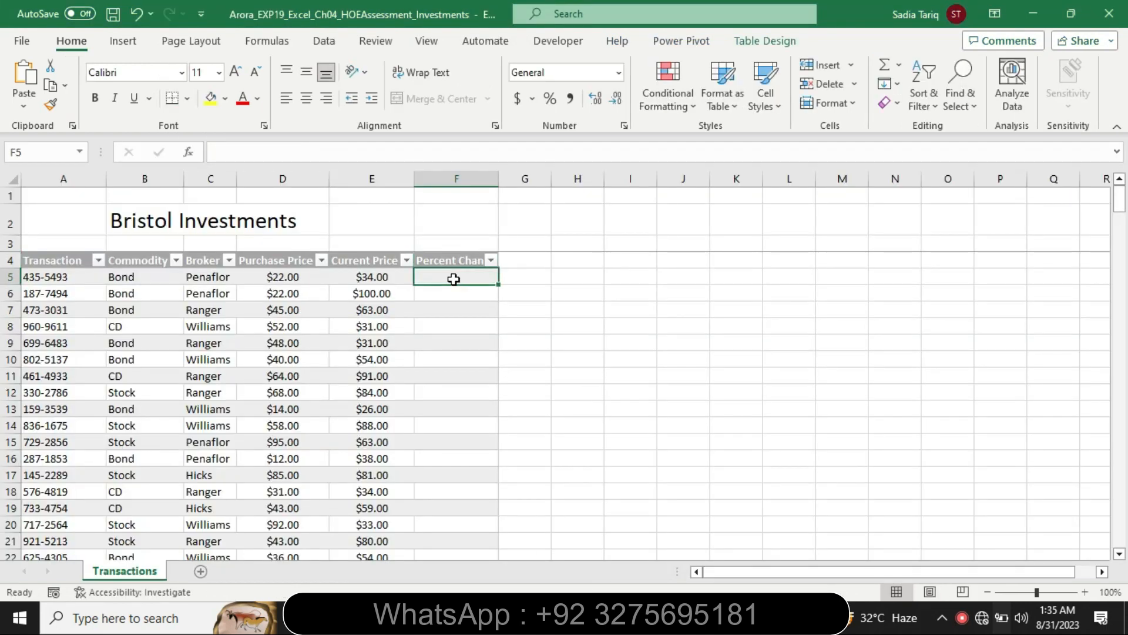
{"action": "type", "text": "="}
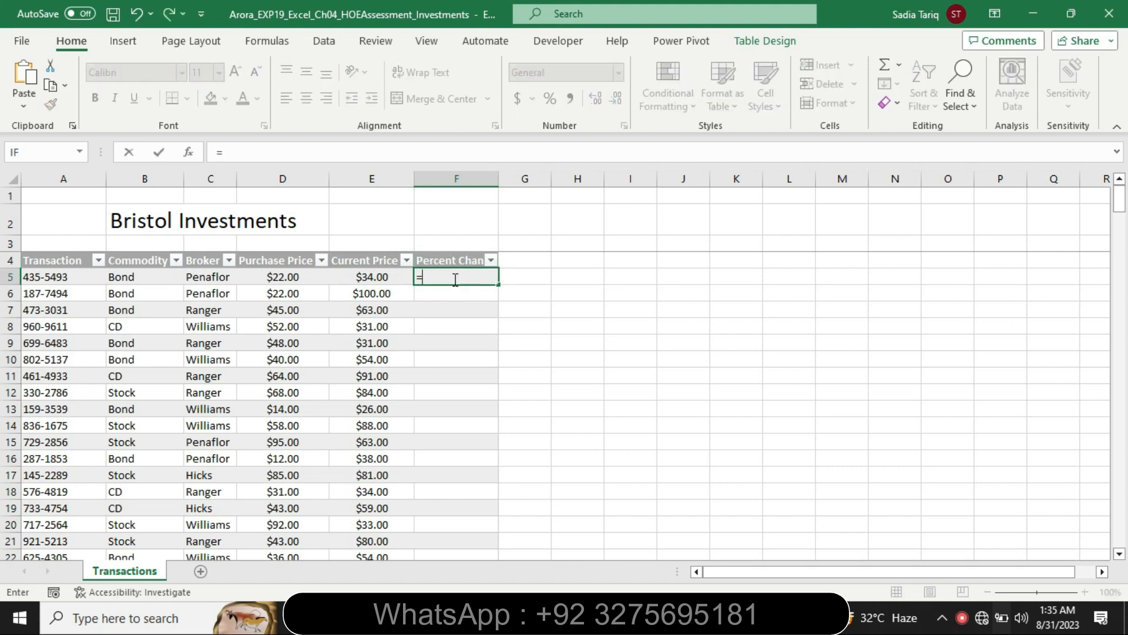
{"action": "left_click", "coordinate": [286, 277]}
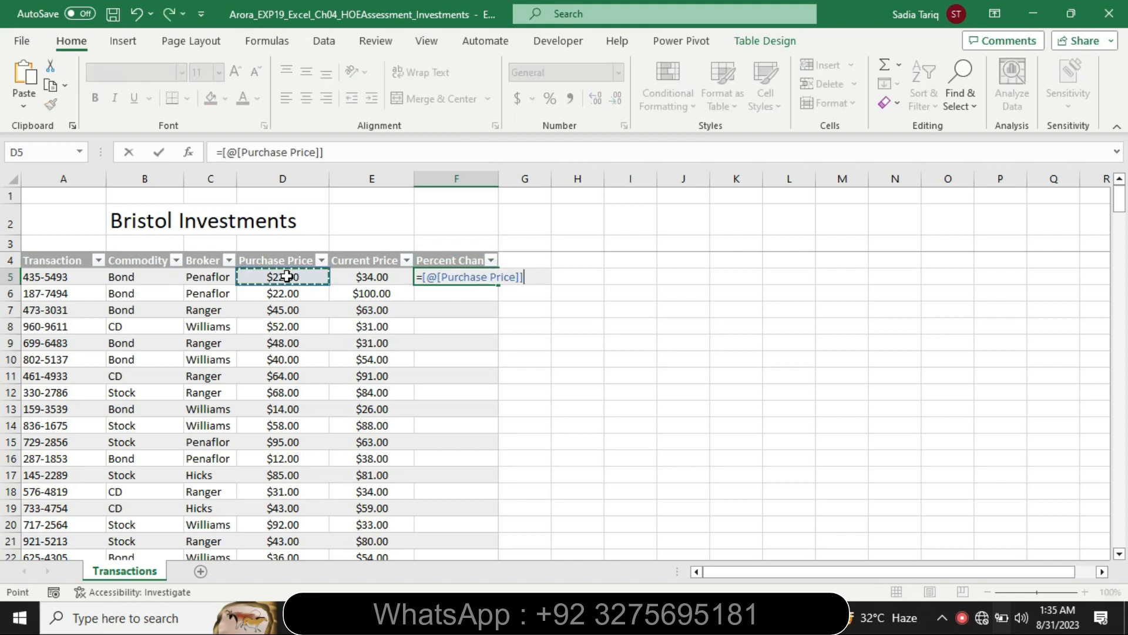
{"action": "key", "text": "alt+Tab"}
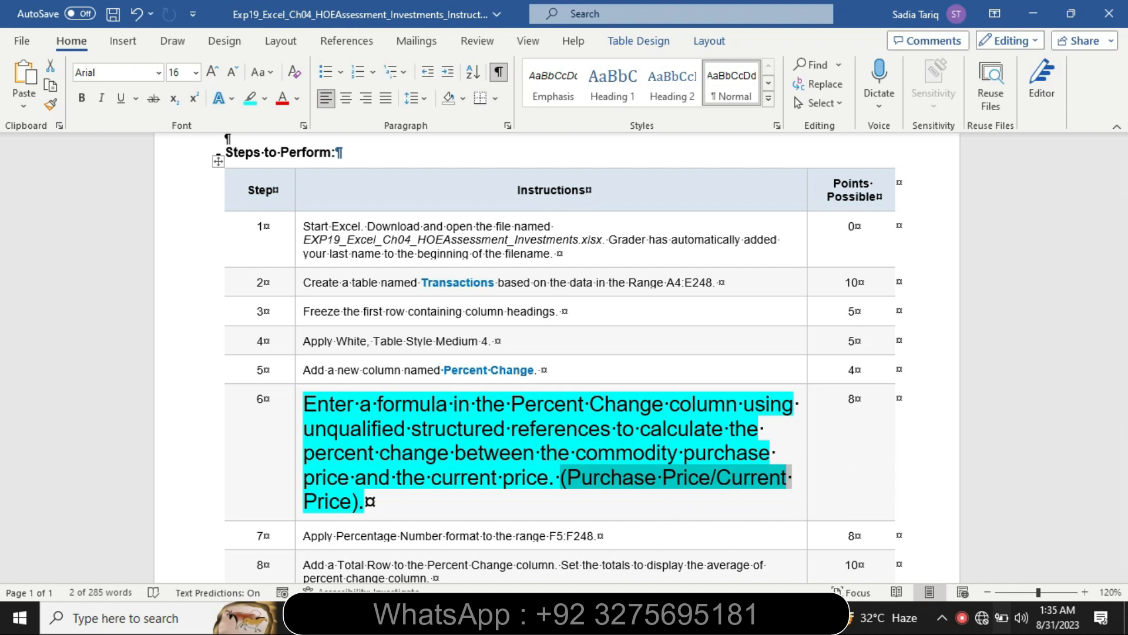
{"action": "key", "text": "alt+Tab"}
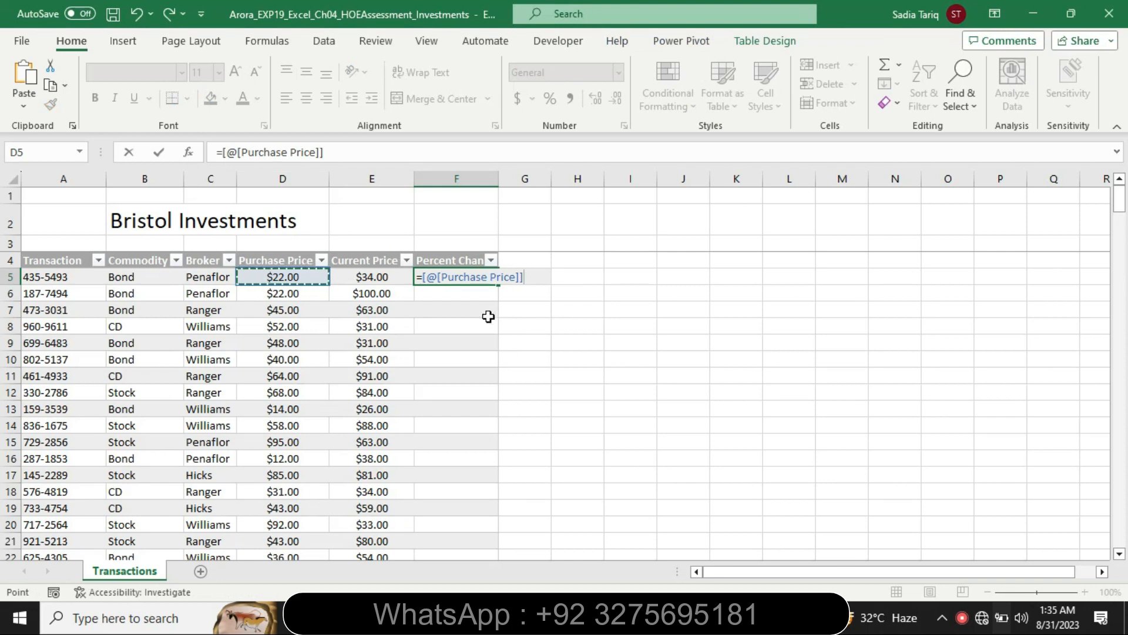
{"action": "left_click", "coordinate": [349, 153]}
{"action": "type", "text": "/"}
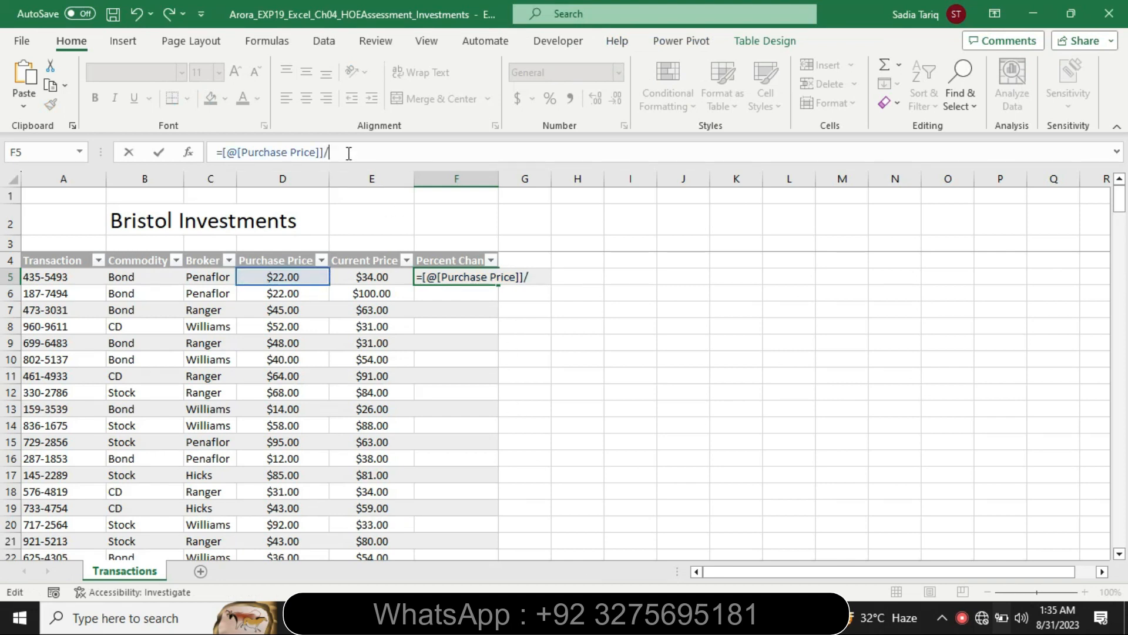
{"action": "left_click", "coordinate": [369, 278]}
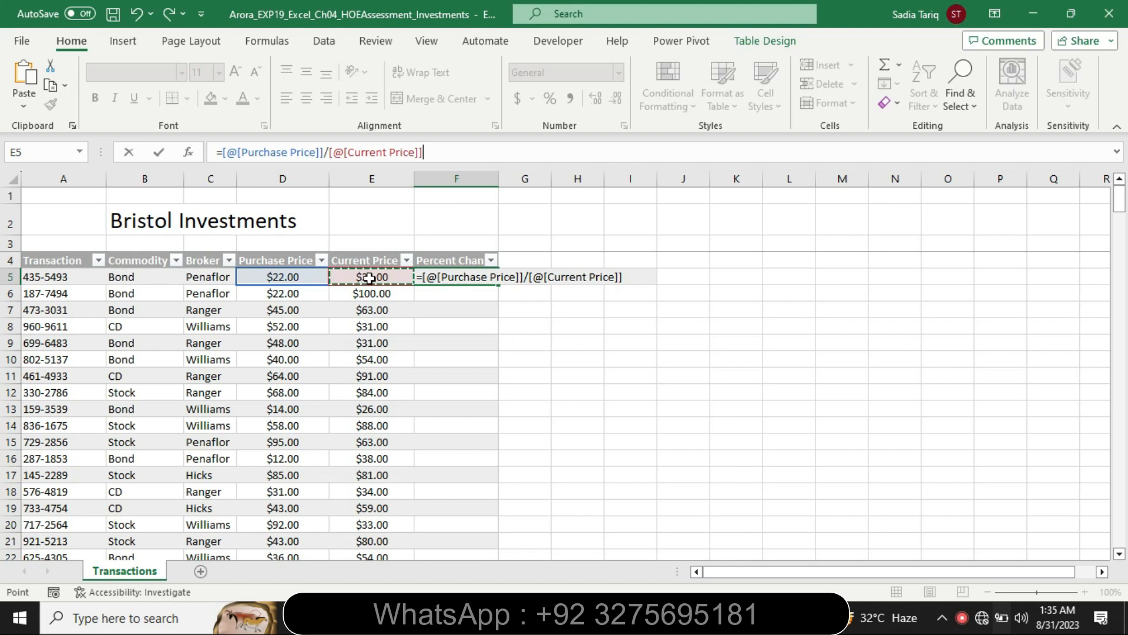
{"action": "key", "text": "Return"}
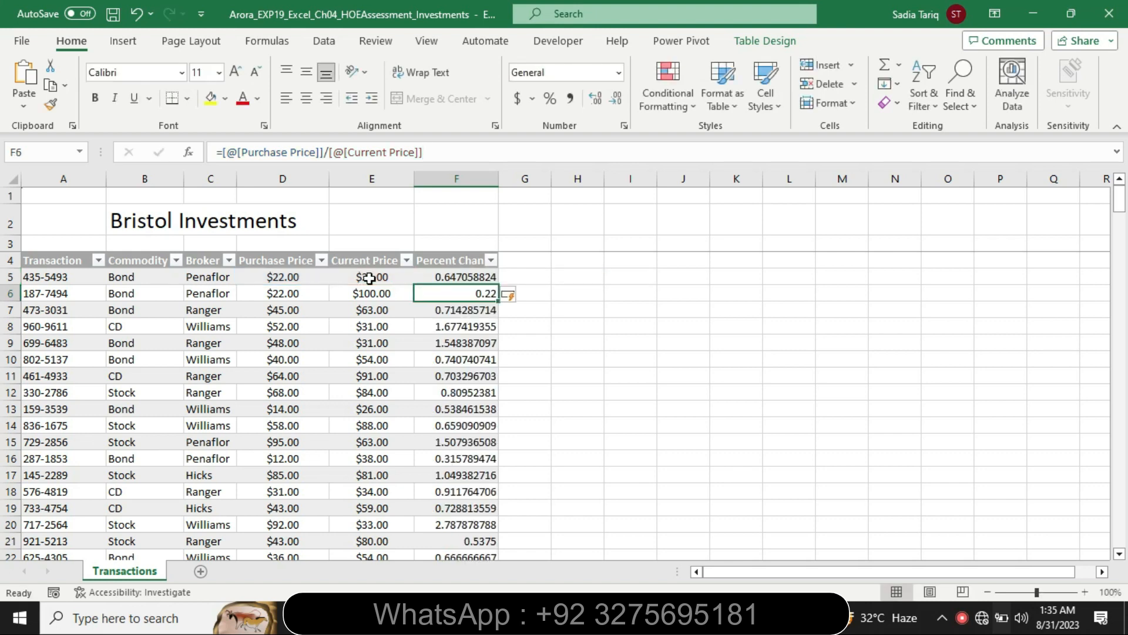
{"action": "left_click", "coordinate": [453, 328]}
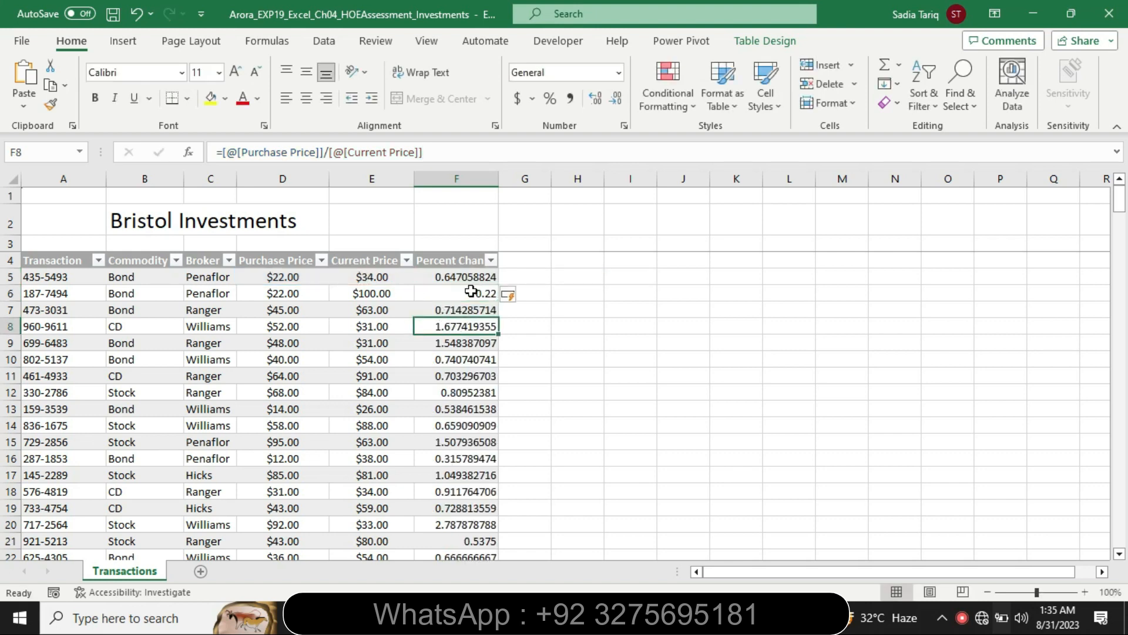
{"action": "left_click", "coordinate": [468, 292]}
{"action": "left_click", "coordinate": [466, 278]}
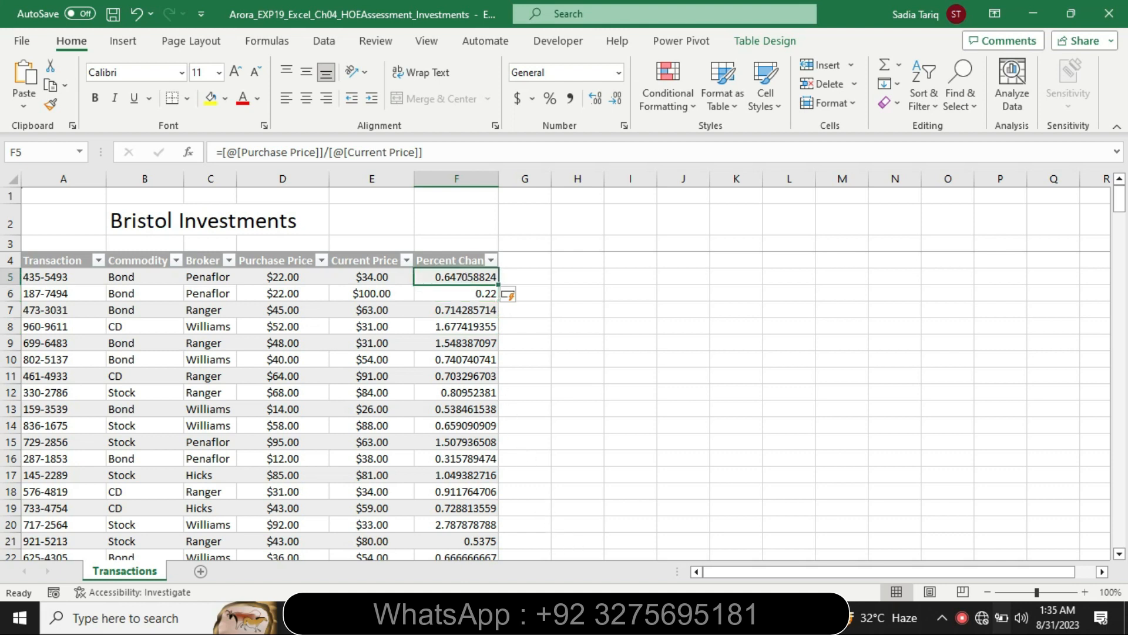
- Switch to Word, set the step 6 instruction text to 9 pt, and remove its highlighting
{"action": "mouse_move", "coordinate": [588, 617]}
{"action": "left_click", "coordinate": [587, 535]}
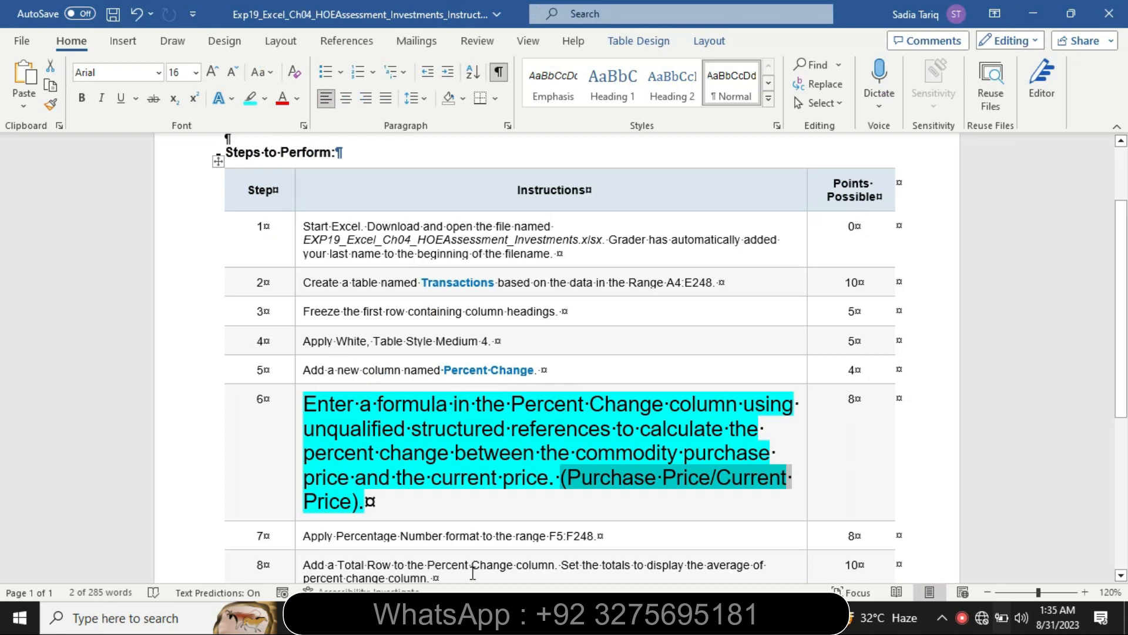
{"action": "left_click", "coordinate": [299, 514]}
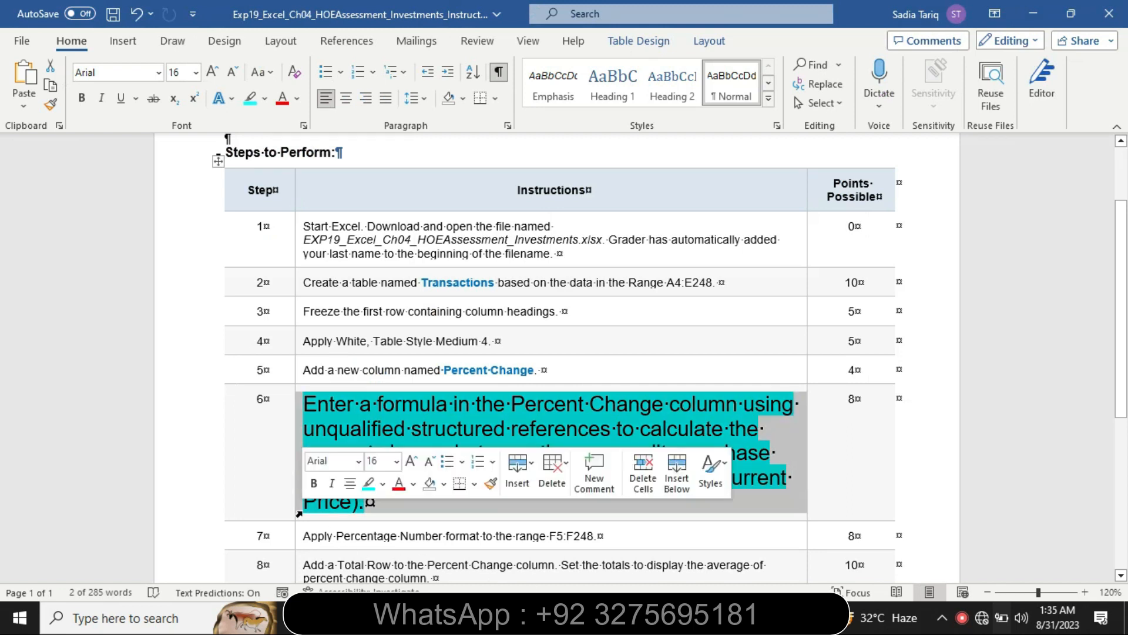
{"action": "left_click", "coordinate": [396, 462]}
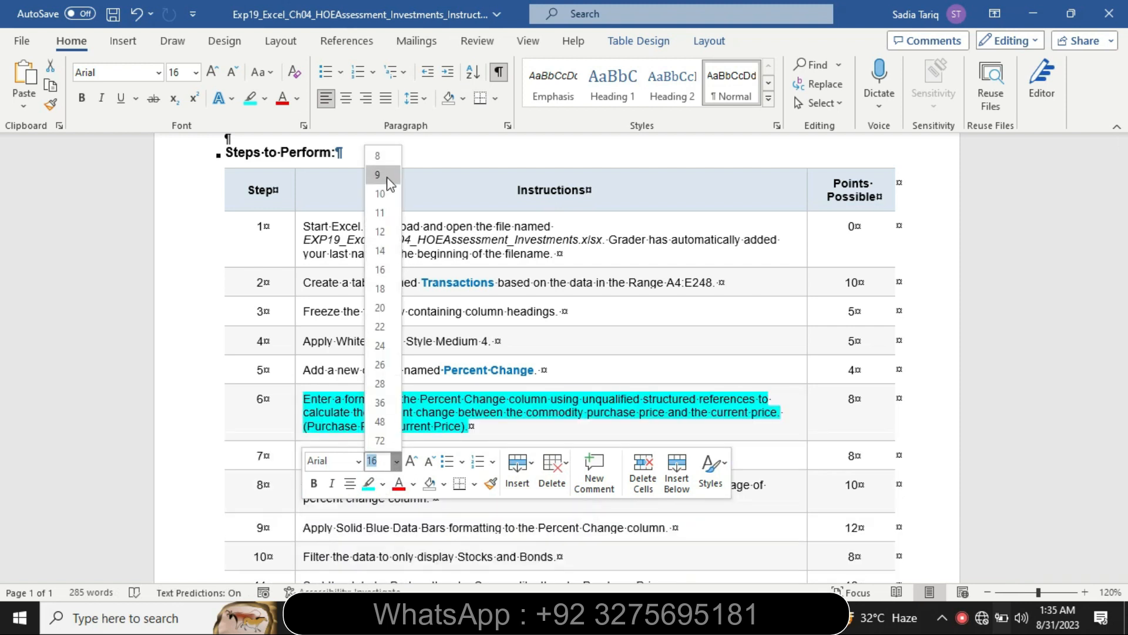
{"action": "left_click", "coordinate": [380, 175]}
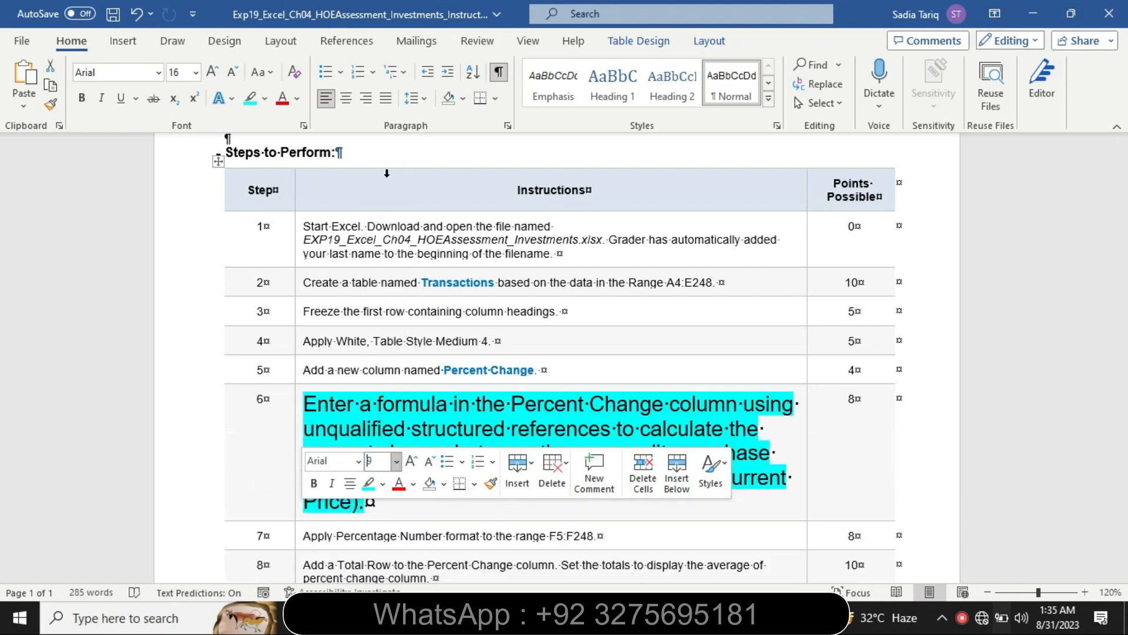
{"action": "left_click", "coordinate": [383, 483]}
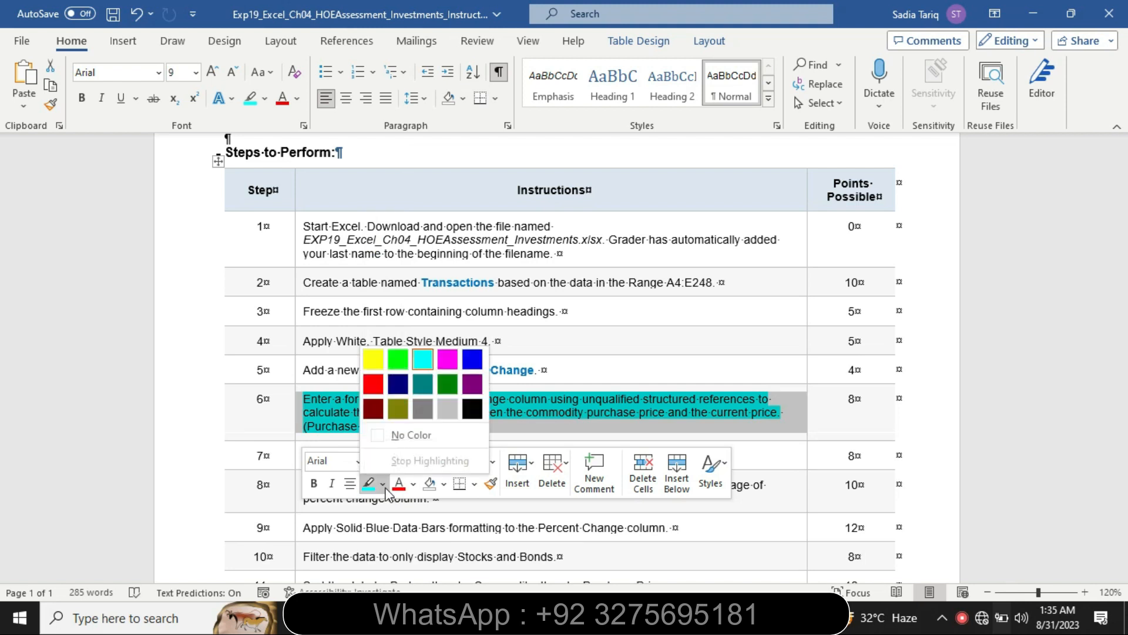
{"action": "left_click", "coordinate": [420, 434]}
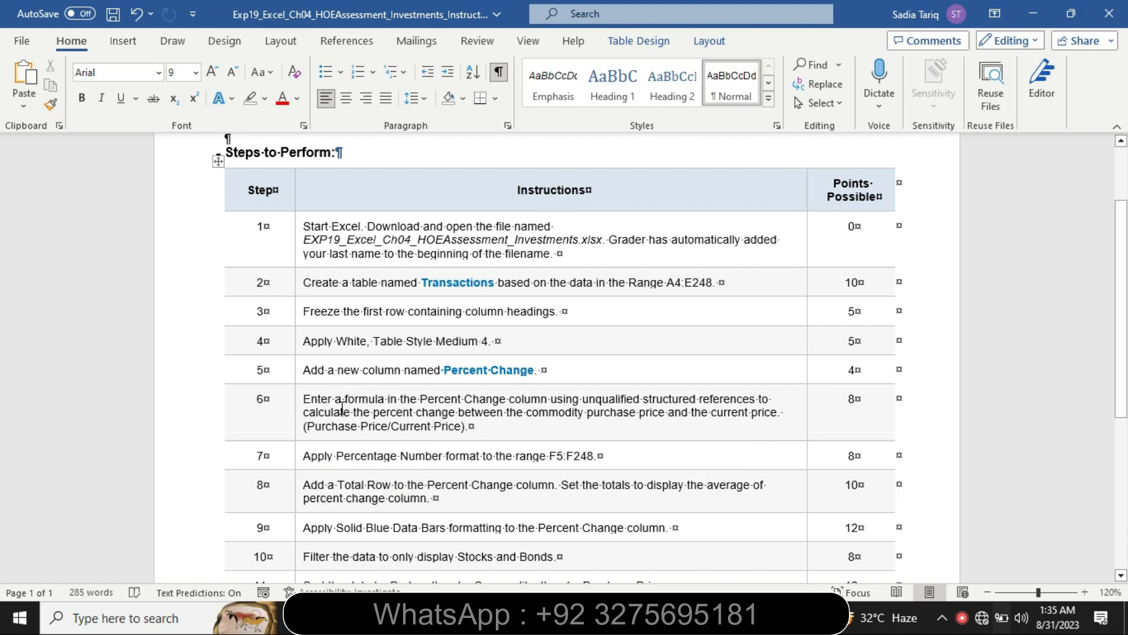
- Enlarge the step 7 instruction text to 16 pt and highlight it in yellow
{"action": "left_click", "coordinate": [297, 466]}
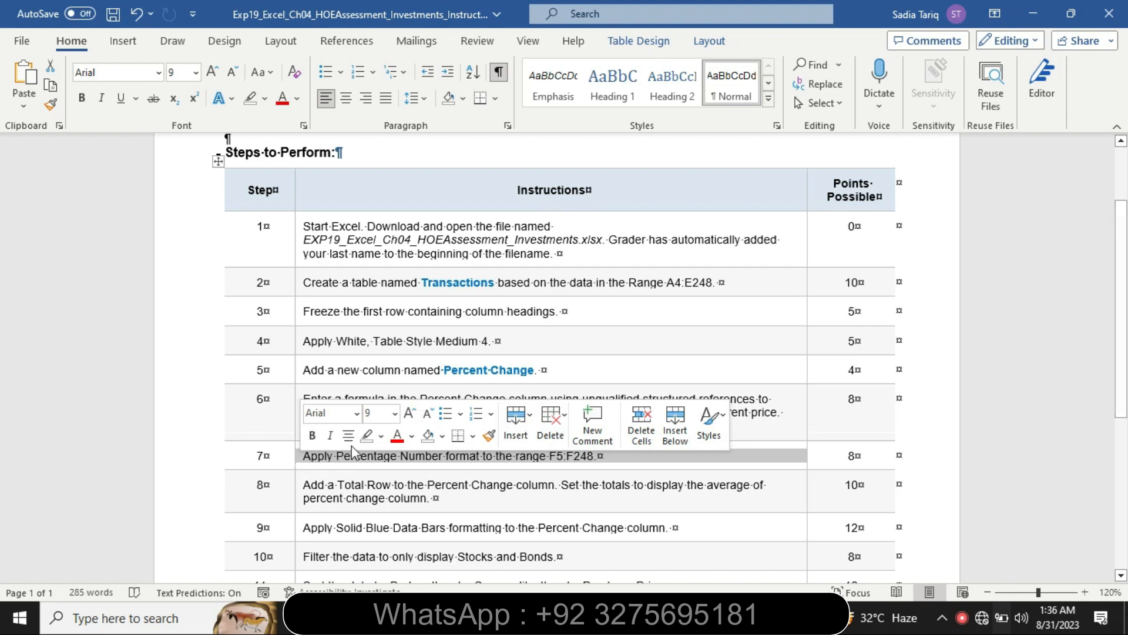
{"action": "left_click", "coordinate": [395, 415]}
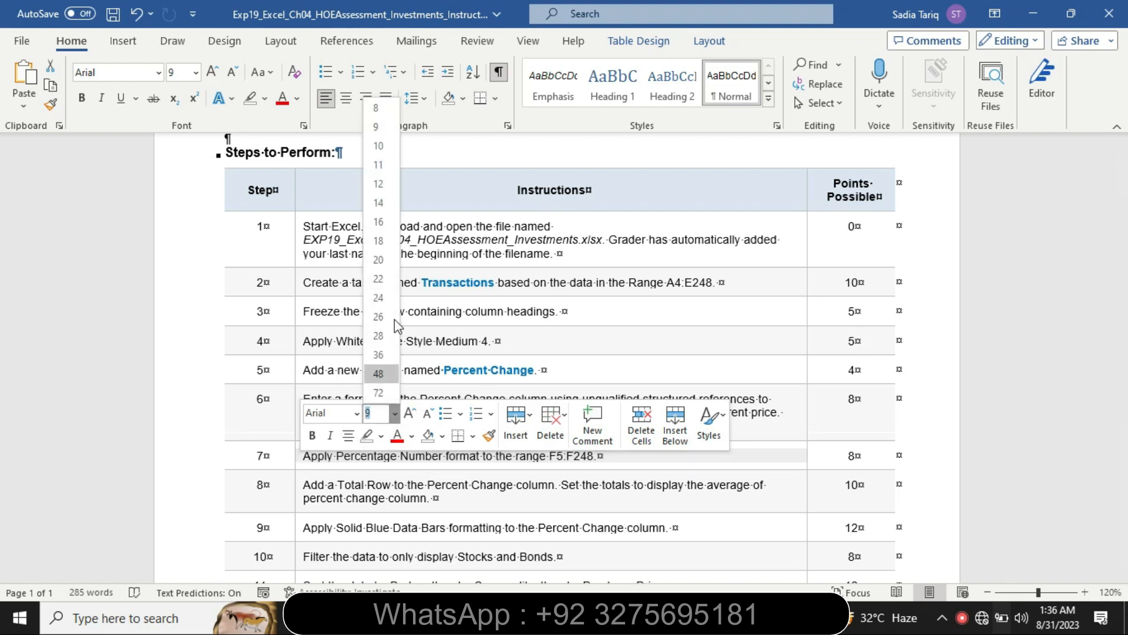
{"action": "left_click", "coordinate": [379, 222]}
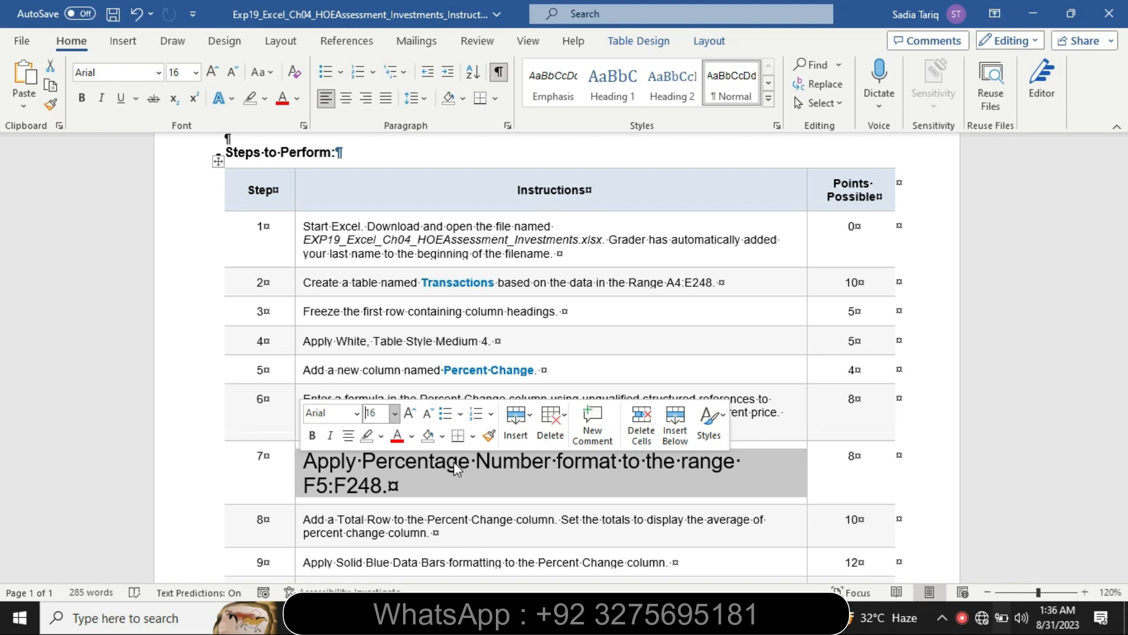
{"action": "left_click", "coordinate": [381, 435]}
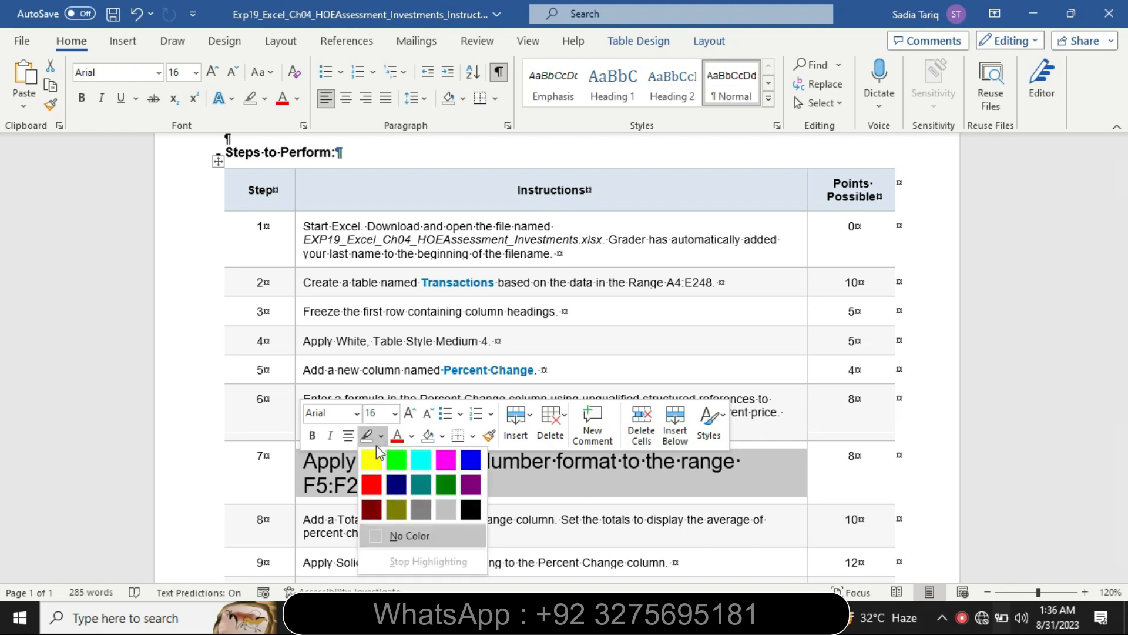
{"action": "left_click", "coordinate": [376, 457]}
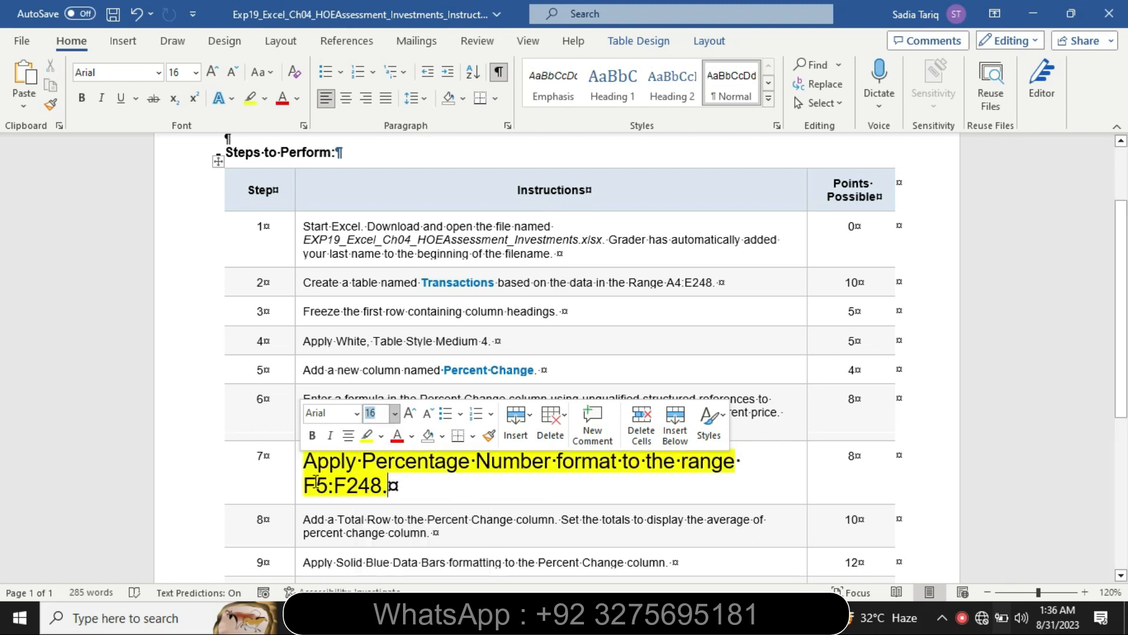
{"action": "left_click_drag", "start_coordinate": [311, 464], "coordinate": [427, 465]}
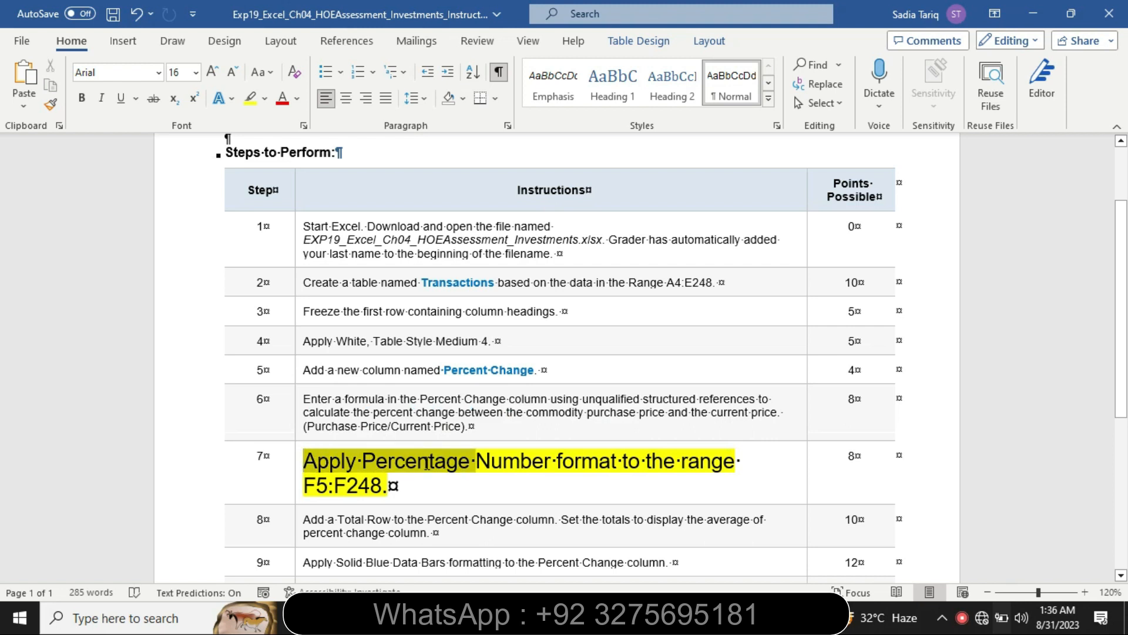
- Highlight the first line of the step 7 instruction text in turquoise and select the range reference F5:F248
{"action": "left_click_drag", "start_coordinate": [508, 460], "coordinate": [719, 467]}
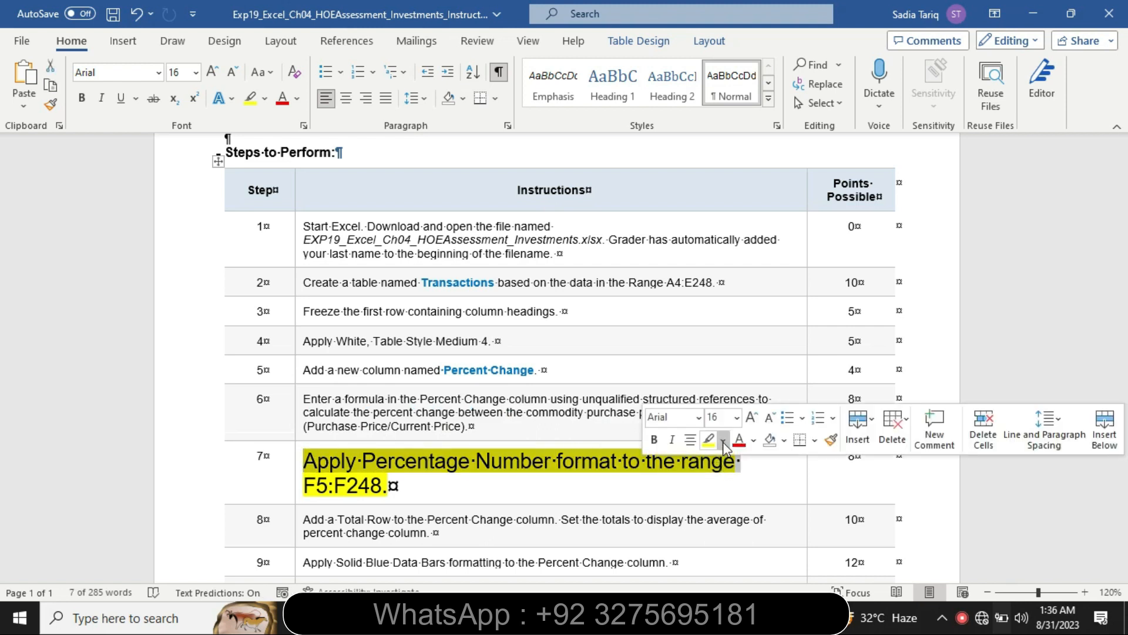
{"action": "left_click", "coordinate": [722, 441]}
{"action": "left_click", "coordinate": [763, 464]}
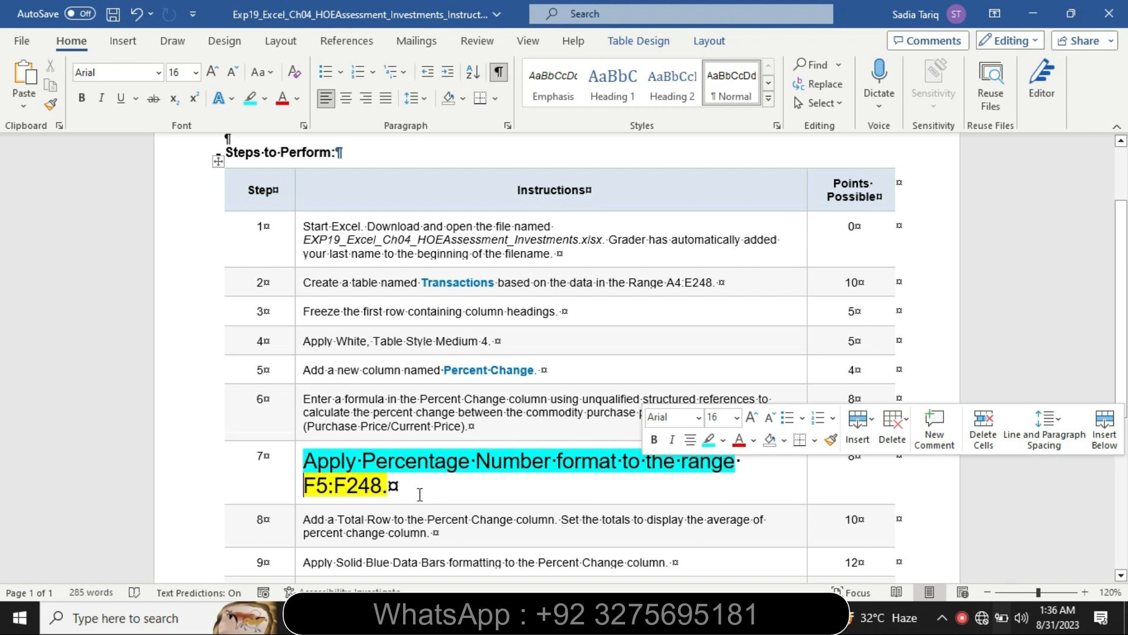
{"action": "left_click_drag", "start_coordinate": [385, 486], "coordinate": [317, 491]}
{"action": "key", "text": "ctrl+z"}
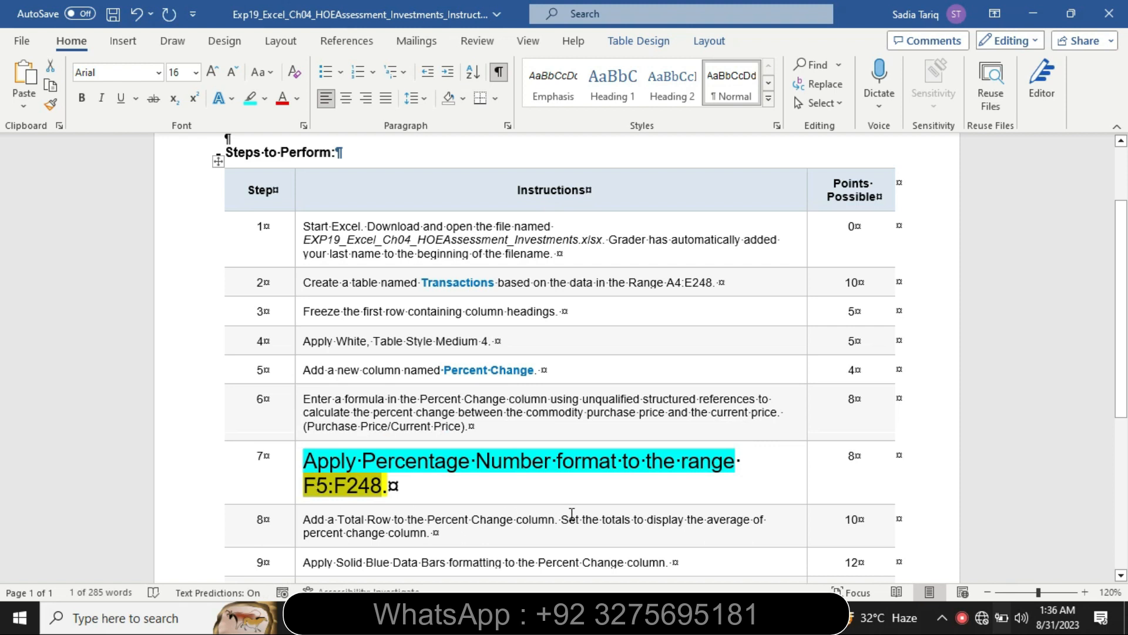
- Switch to Excel and apply the Percentage number format to the range F5:F248 of the Percent Change column
{"action": "key", "text": "alt+Tab"}
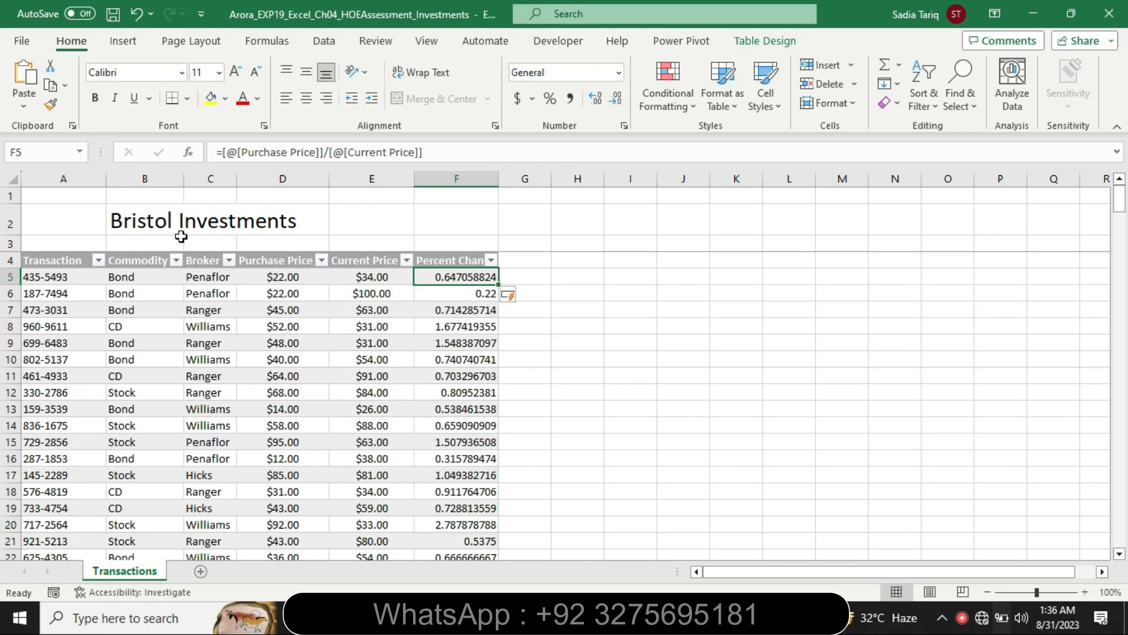
{"action": "left_click", "coordinate": [40, 152]}
{"action": "key", "text": "BackSpace"}
{"action": "type", "text": "F5:F248"}
{"action": "key", "text": "Return"}
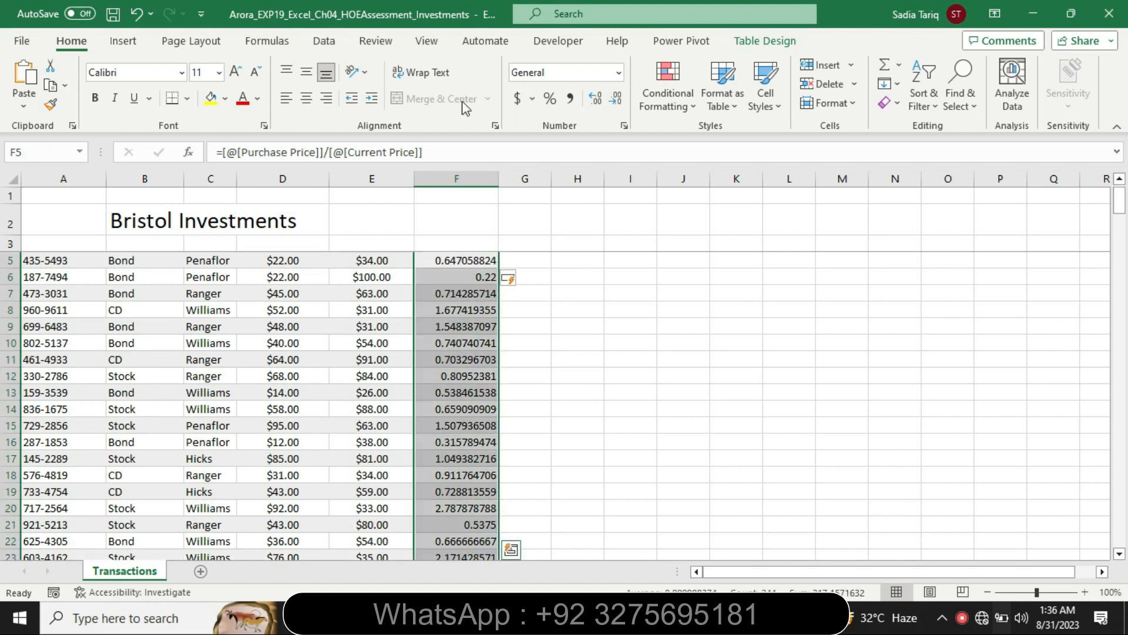
{"action": "left_click", "coordinate": [551, 98]}
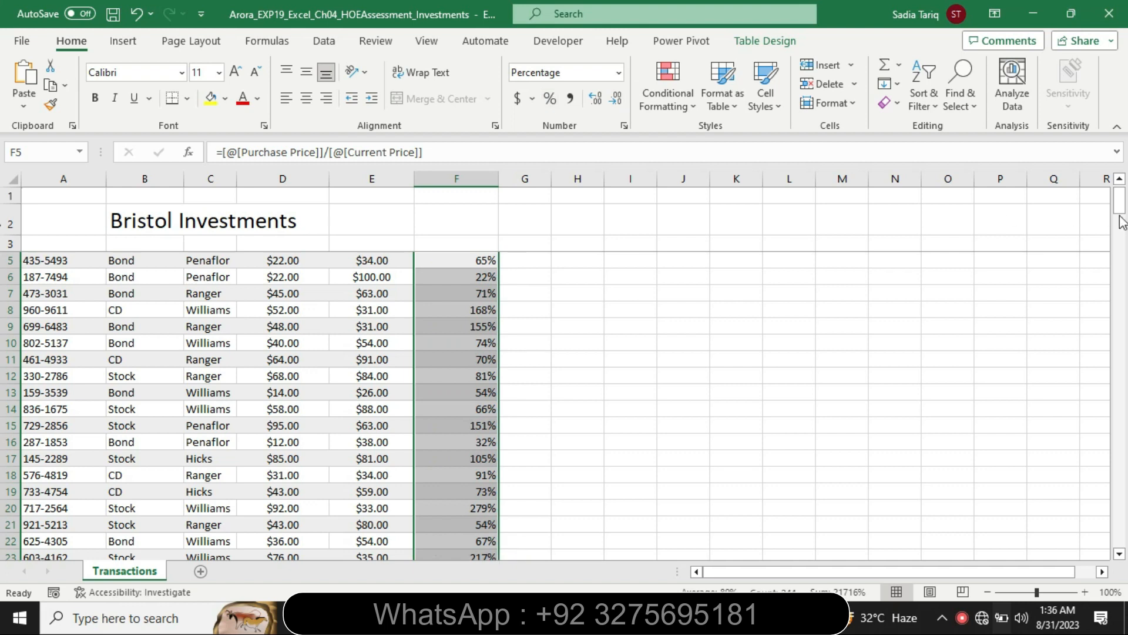
{"action": "left_click_drag", "start_coordinate": [1121, 203], "coordinate": [1120, 185]}
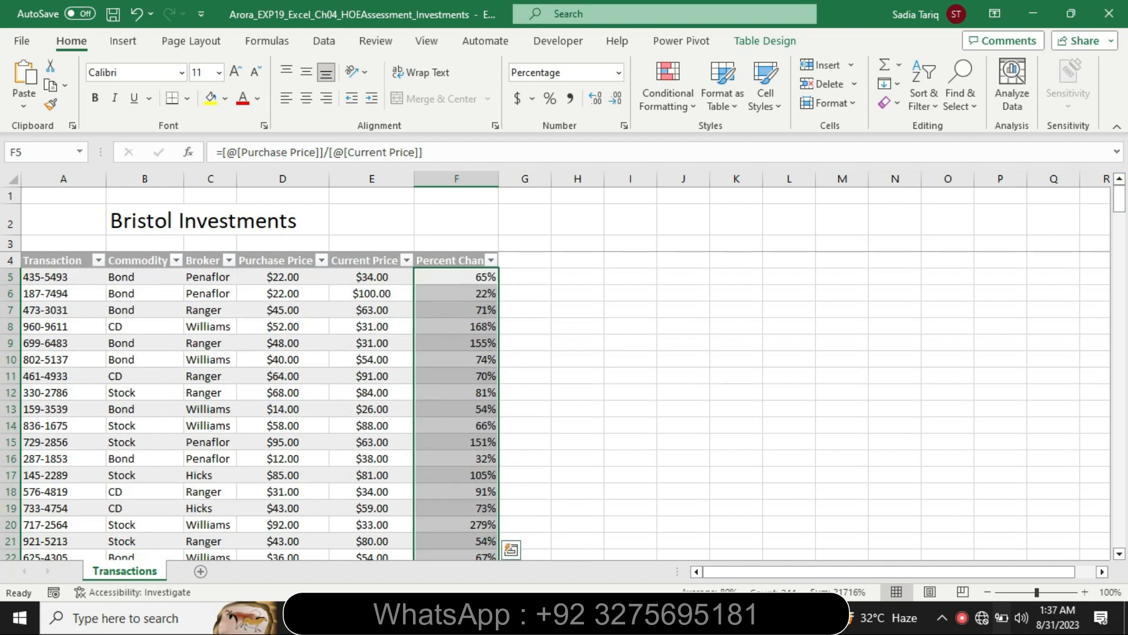
- Switch to Word, review the instruction list, set the step 7 instruction text to 9 pt, and remove its highlighting
{"action": "left_click", "coordinate": [581, 618]}
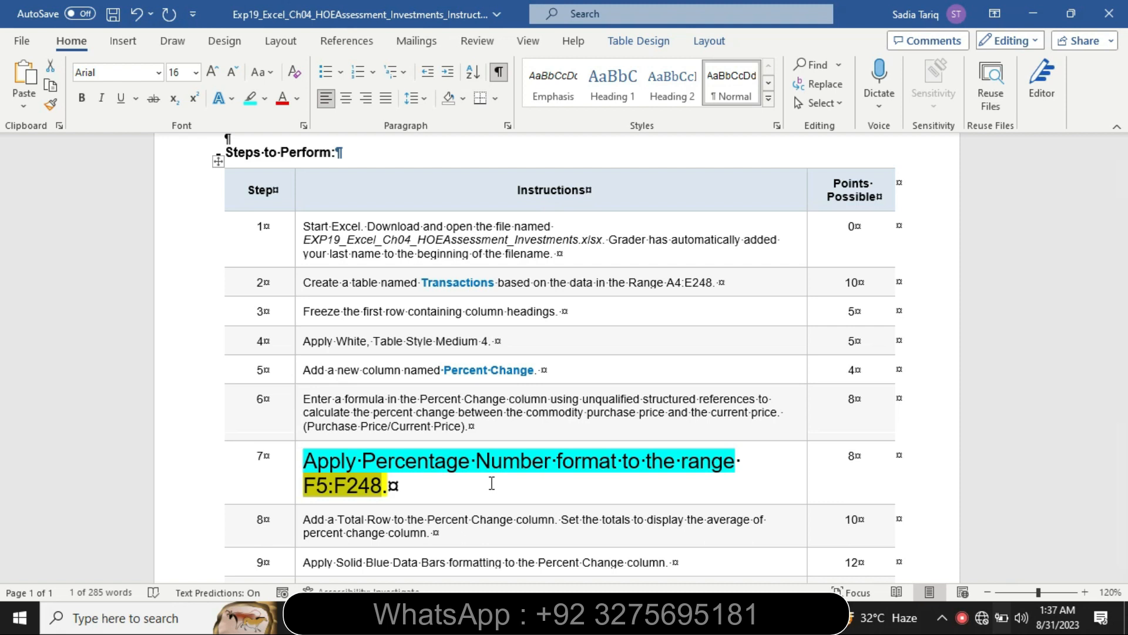
{"action": "scroll", "coordinate": [3, 294], "scroll_direction": "down", "scroll_amount": 2}
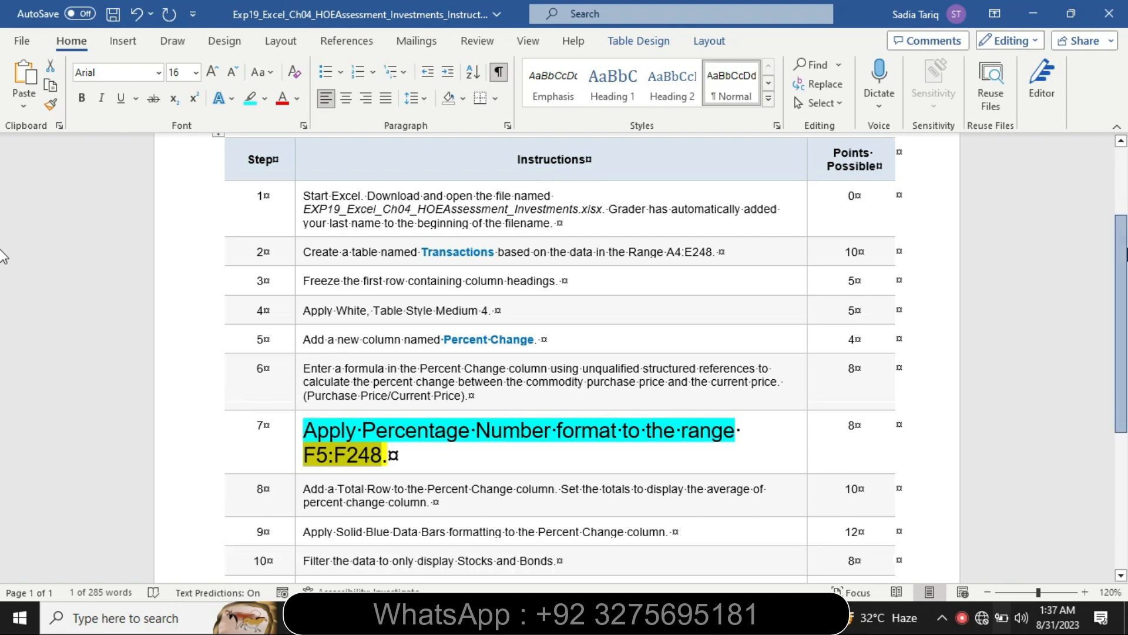
{"action": "scroll", "coordinate": [2, 297], "scroll_direction": "down", "scroll_amount": 2}
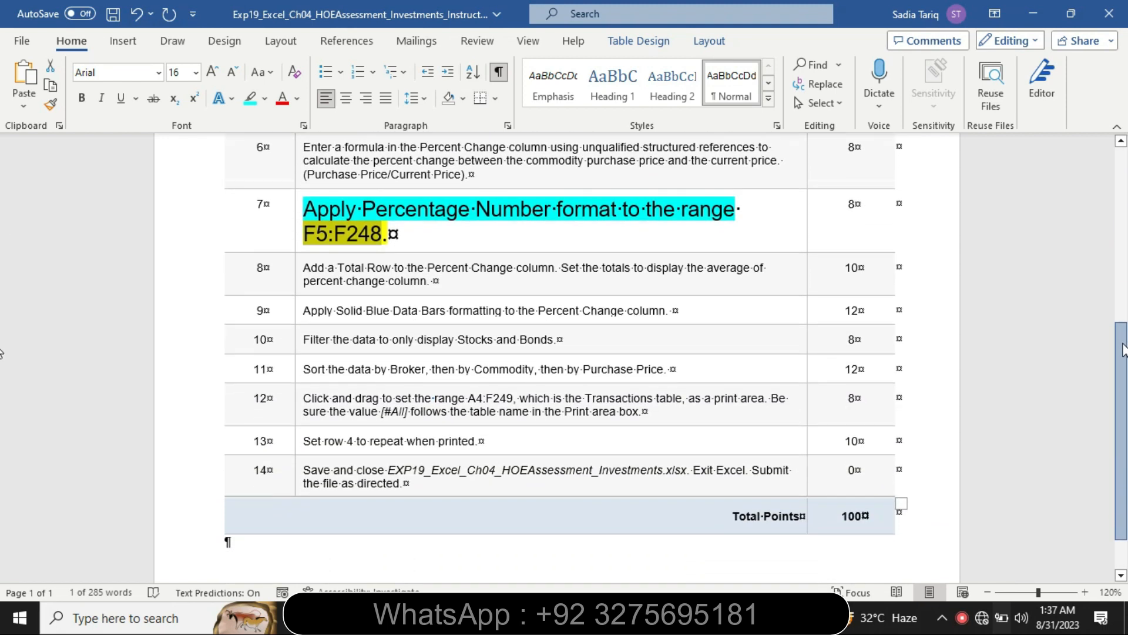
{"action": "scroll", "coordinate": [1123, 352], "scroll_direction": "down", "scroll_amount": 1}
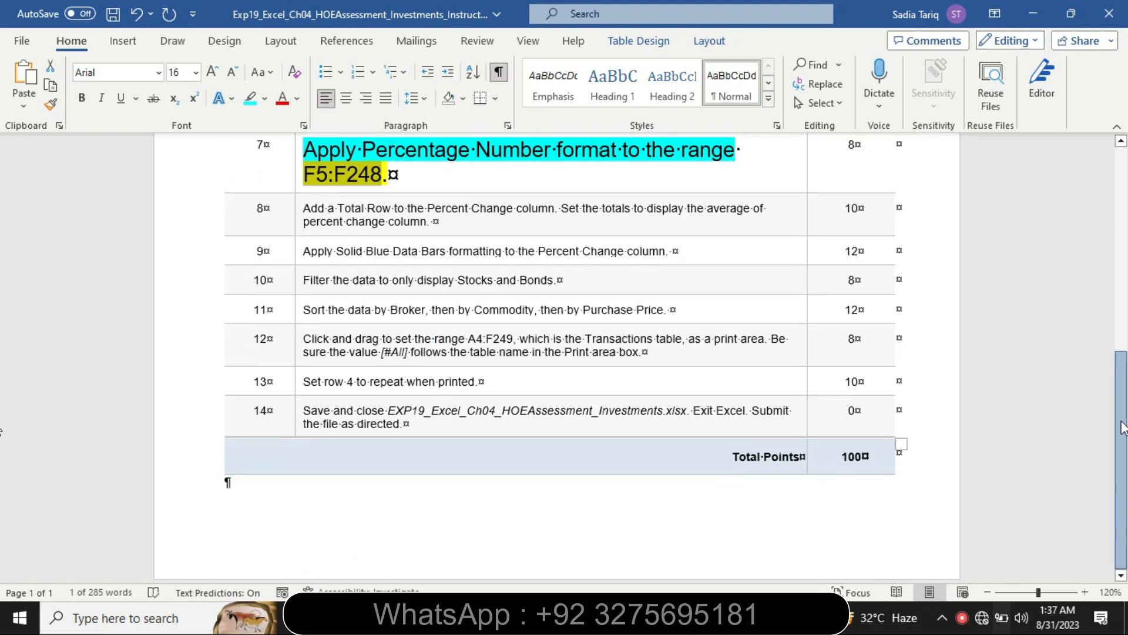
{"action": "scroll", "coordinate": [1122, 406], "scroll_direction": "up", "scroll_amount": 4}
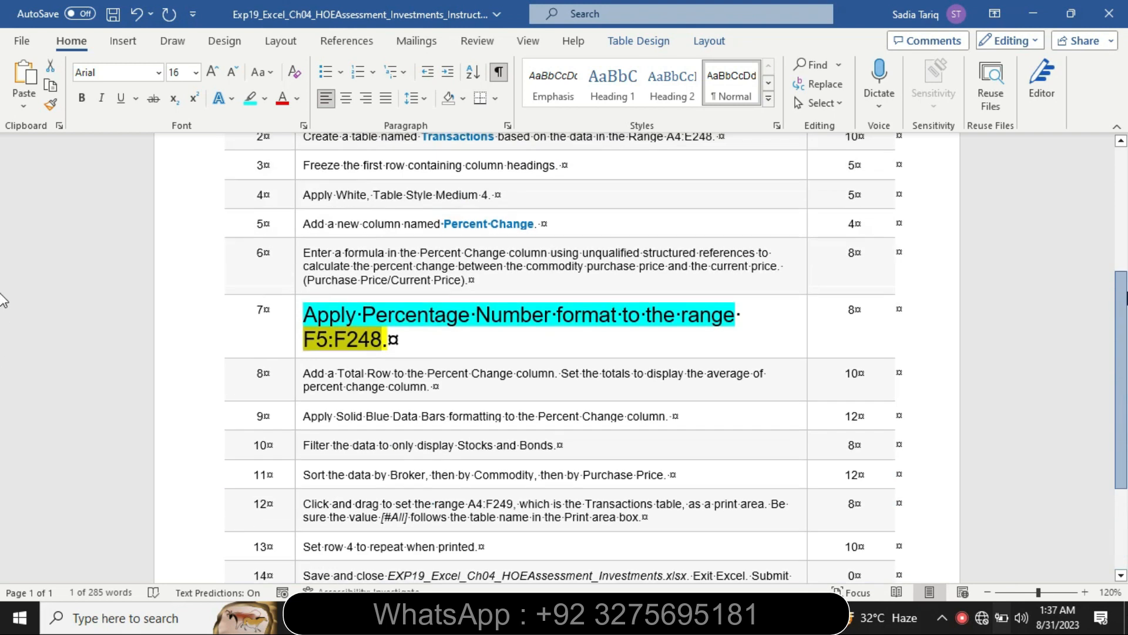
{"action": "scroll", "coordinate": [3, 256], "scroll_direction": "up", "scroll_amount": 3}
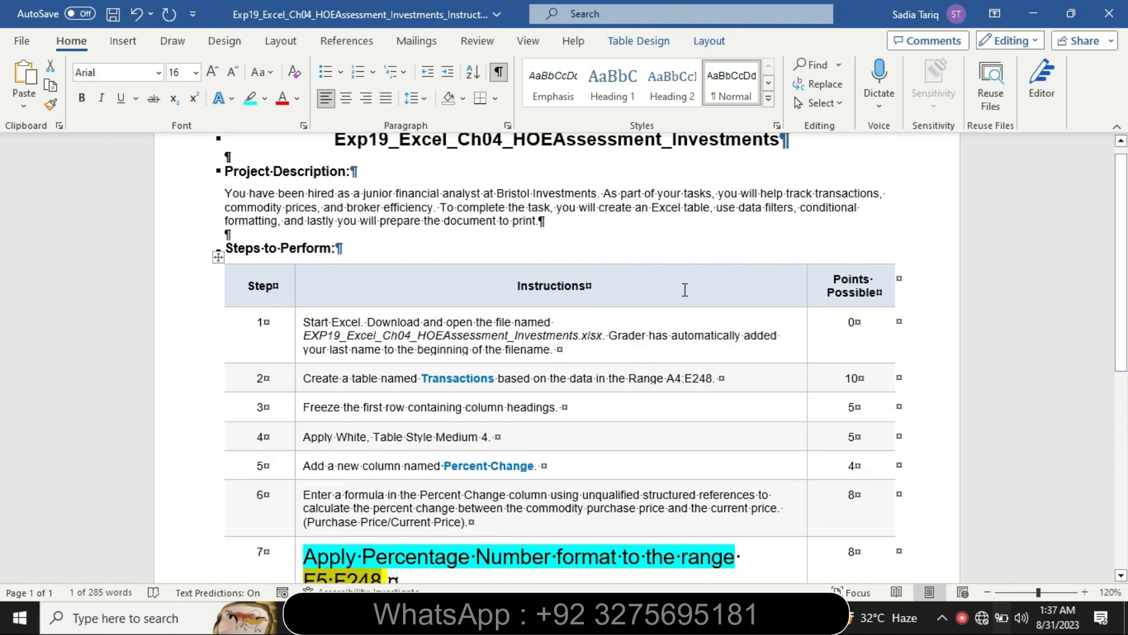
{"action": "scroll", "coordinate": [1105, 300], "scroll_direction": "down", "scroll_amount": 3}
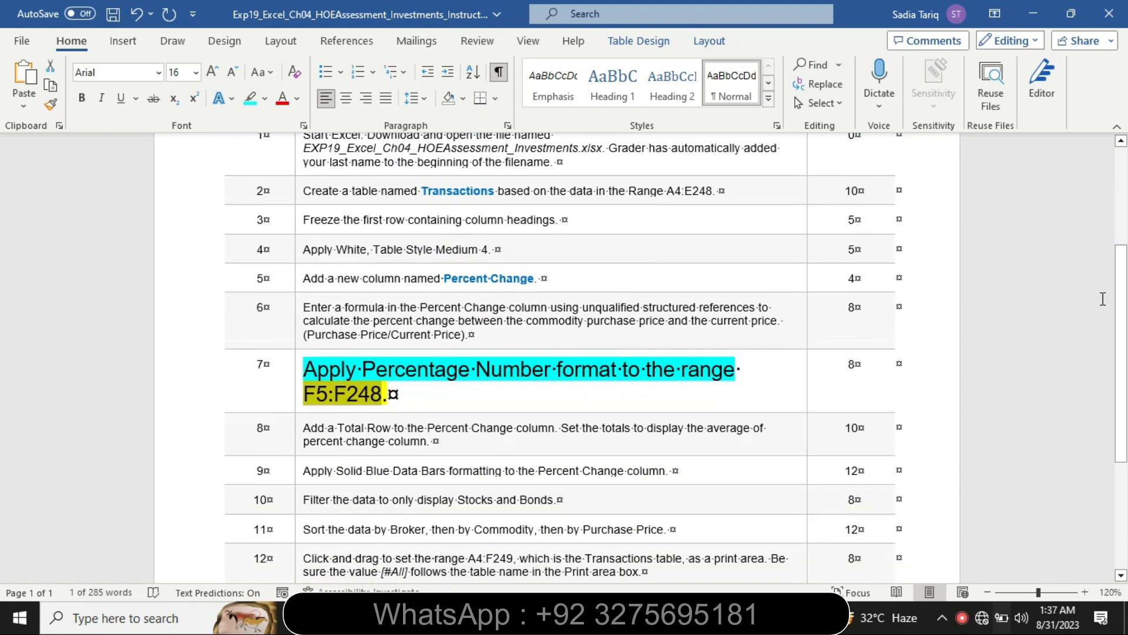
{"action": "left_click", "coordinate": [299, 394]}
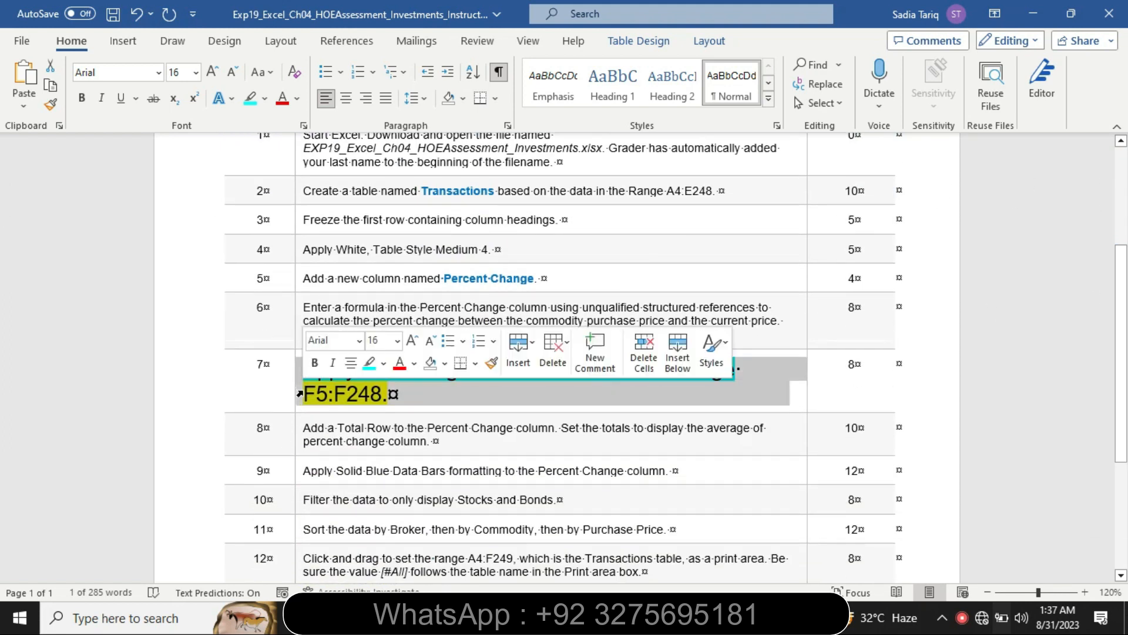
{"action": "left_click", "coordinate": [397, 341]}
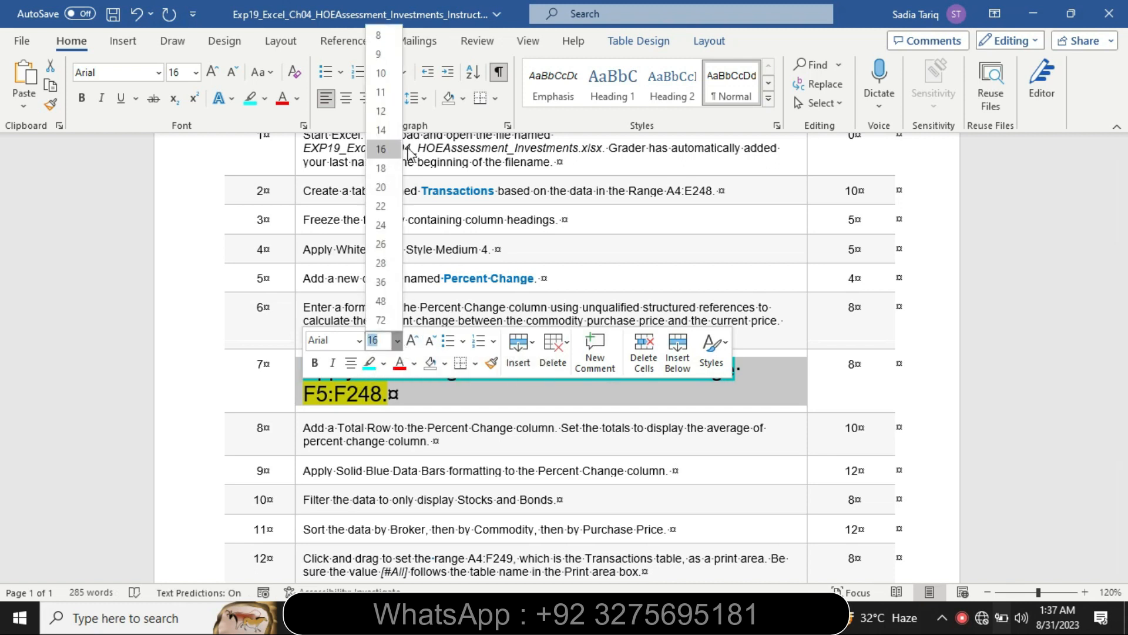
{"action": "left_click", "coordinate": [383, 58]}
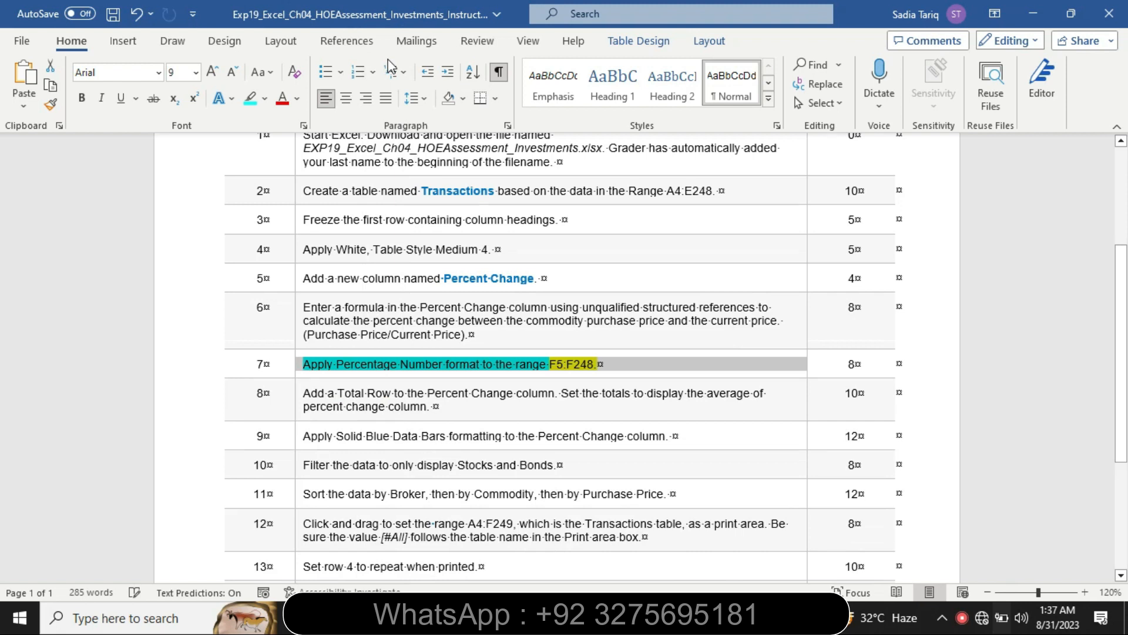
{"action": "left_click", "coordinate": [262, 101]}
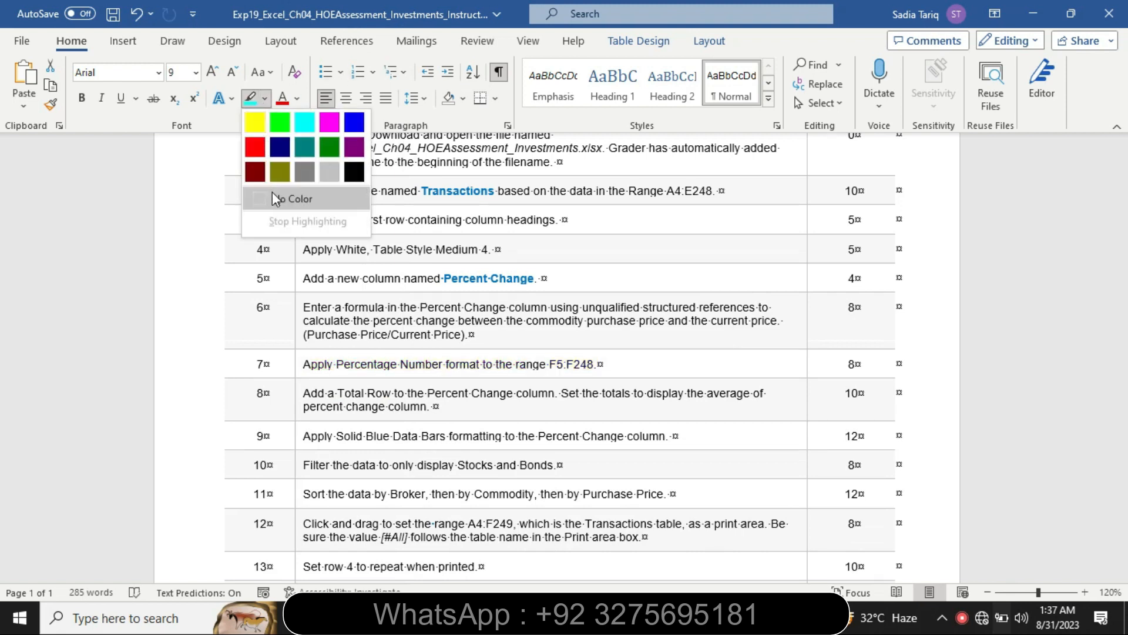
{"action": "left_click", "coordinate": [273, 198]}
- Switch to Excel and look through the formatted values in the Percent Change column
{"action": "key", "text": "alt+Tab"}
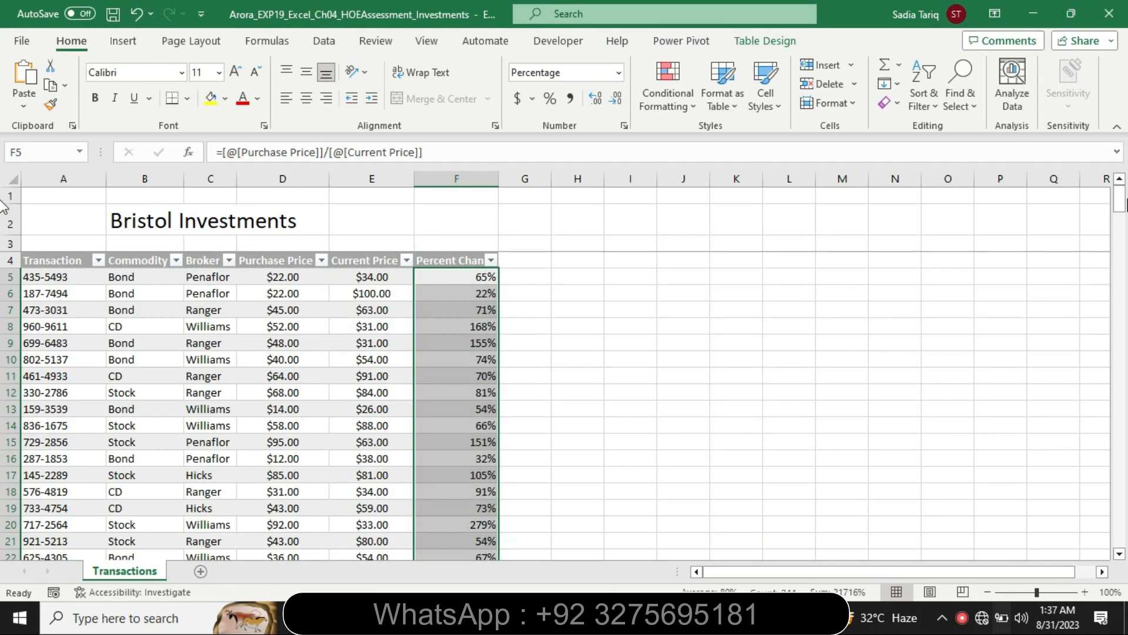
{"action": "left_click_drag", "start_coordinate": [1120, 203], "coordinate": [1063, 112]}
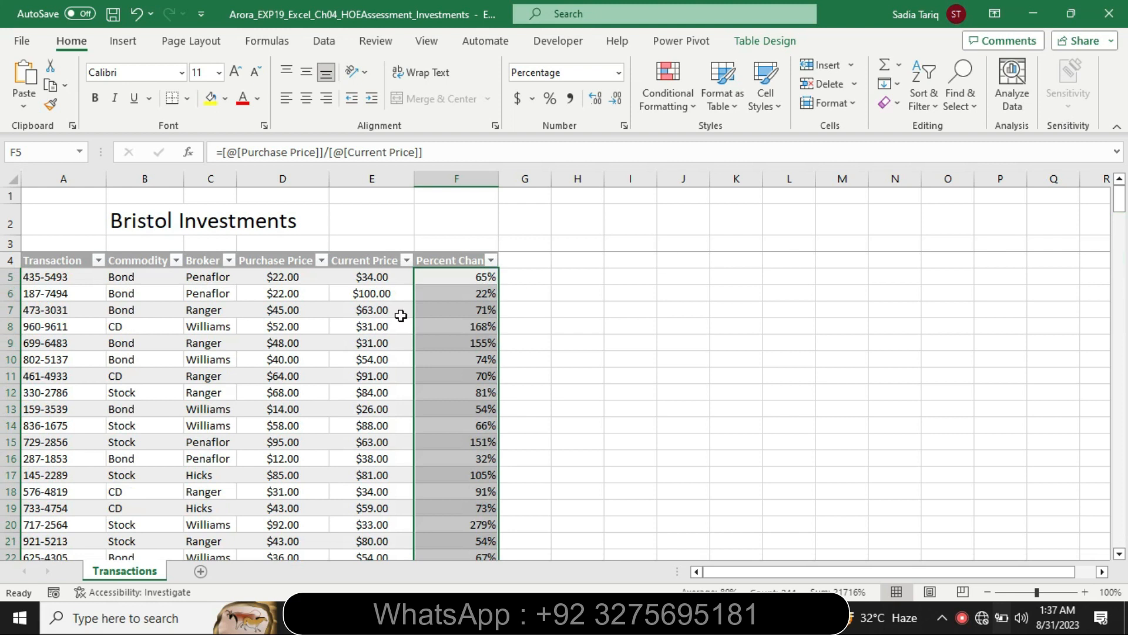